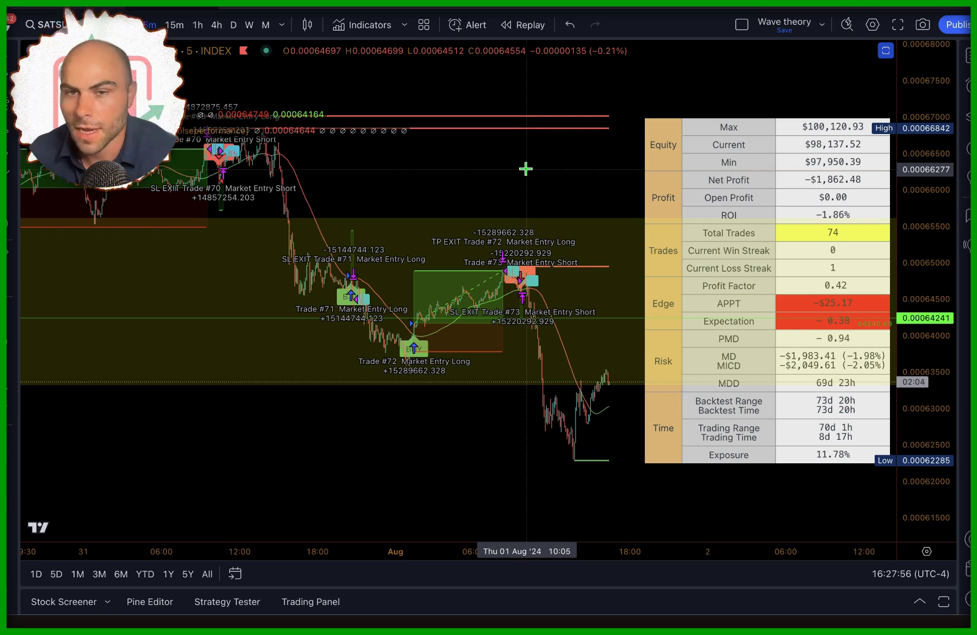
Switch to the browser and review the Multi Timeframe Indicator Signals publication on TradingView, including its source code and signal descriptions.
{"action": "key", "text": "super+Tab"}
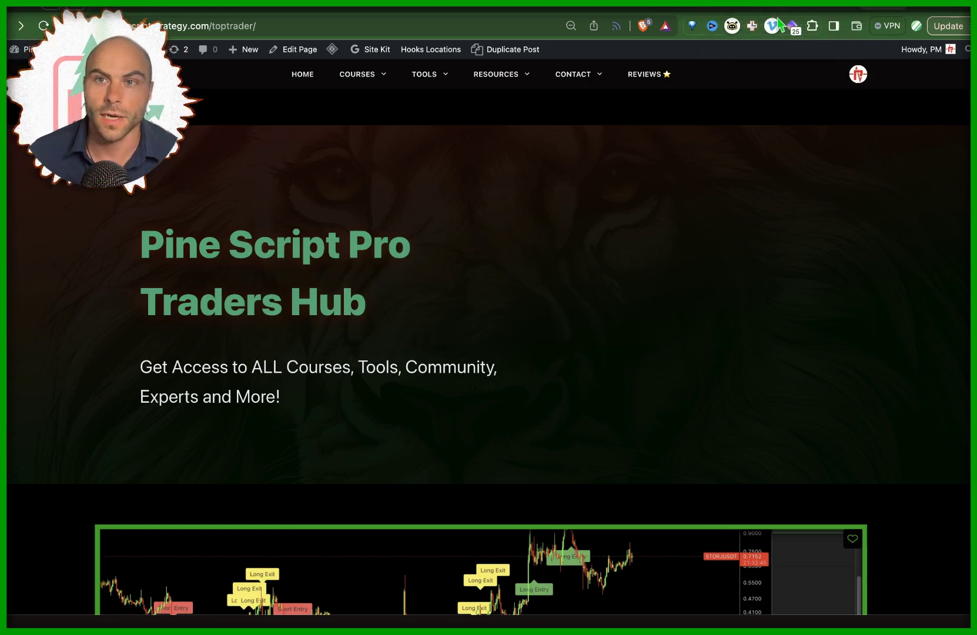
{"action": "mouse_move", "coordinate": [448, 83]}
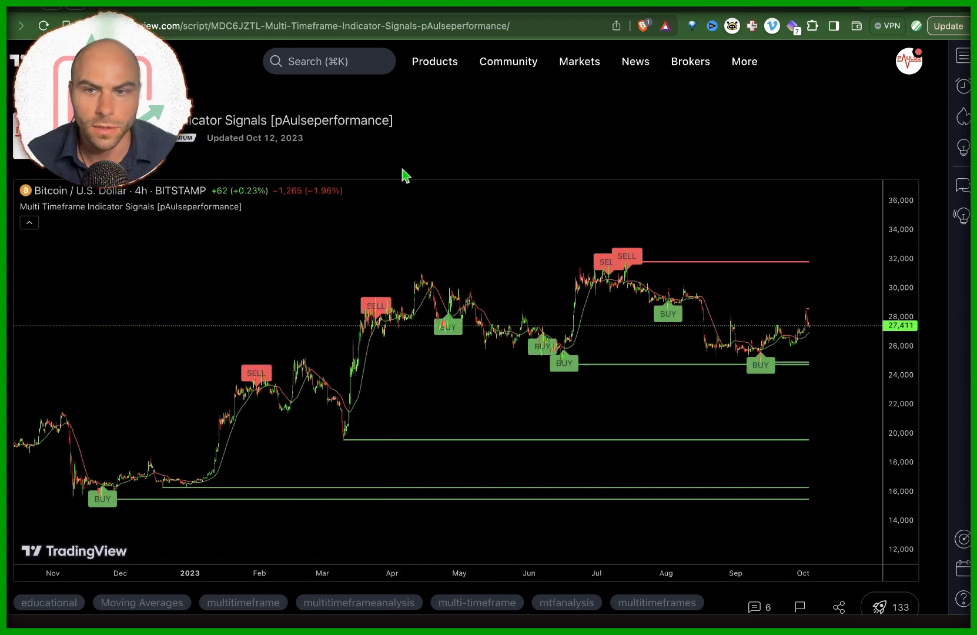
{"action": "scroll", "coordinate": [401, 174], "scroll_direction": "down", "scroll_amount": 20}
{"action": "scroll", "coordinate": [415, 213], "scroll_direction": "down", "scroll_amount": 15}
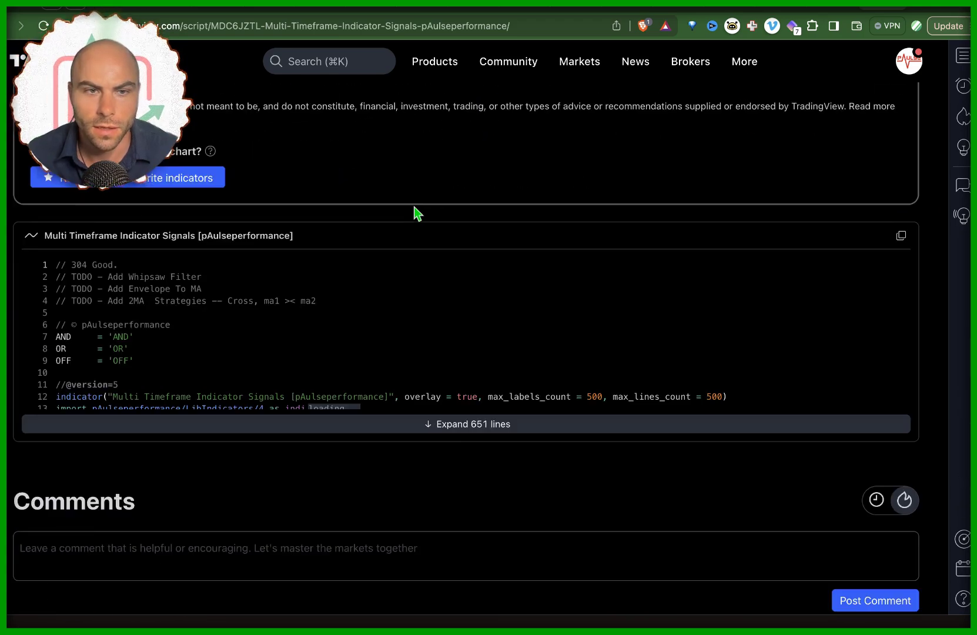
{"action": "scroll", "coordinate": [588, 177], "scroll_direction": "up", "scroll_amount": 5}
{"action": "scroll", "coordinate": [689, 185], "scroll_direction": "up", "scroll_amount": 15}
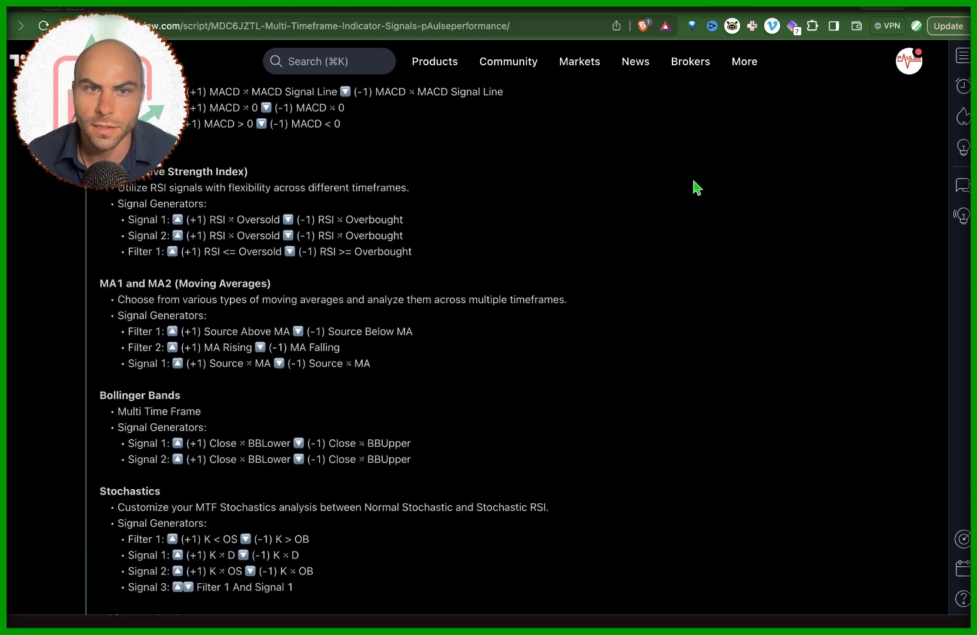
{"action": "scroll", "coordinate": [744, 123], "scroll_direction": "up", "scroll_amount": 5}
Review the Multi Timeframe Indicator Signals lesson and its available indicators in the Pine Script Pro Traders Hub classroom.
{"action": "left_click", "coordinate": [826, 11]}
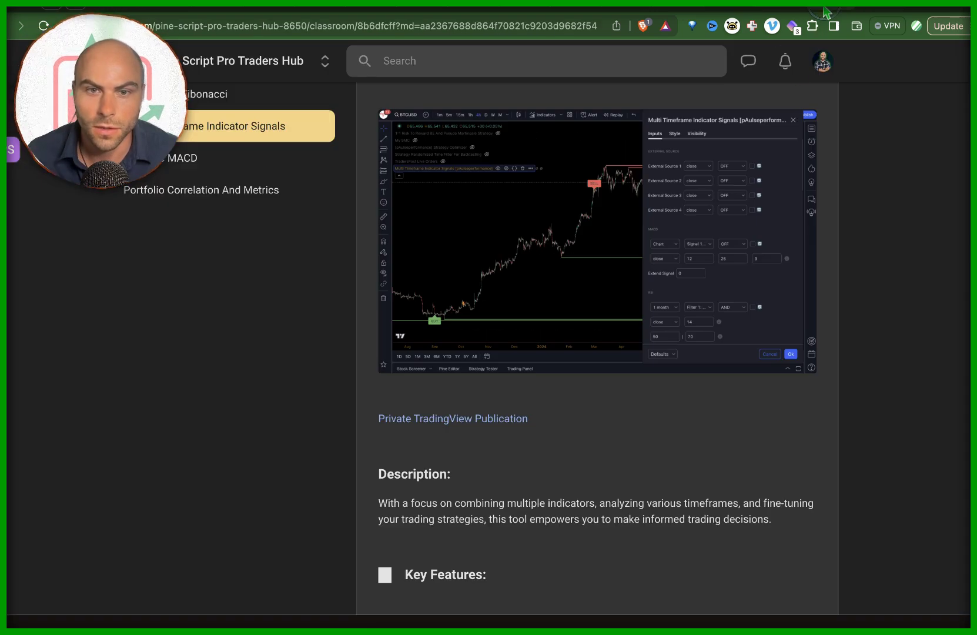
{"action": "scroll", "coordinate": [581, 280], "scroll_direction": "down", "scroll_amount": 20}
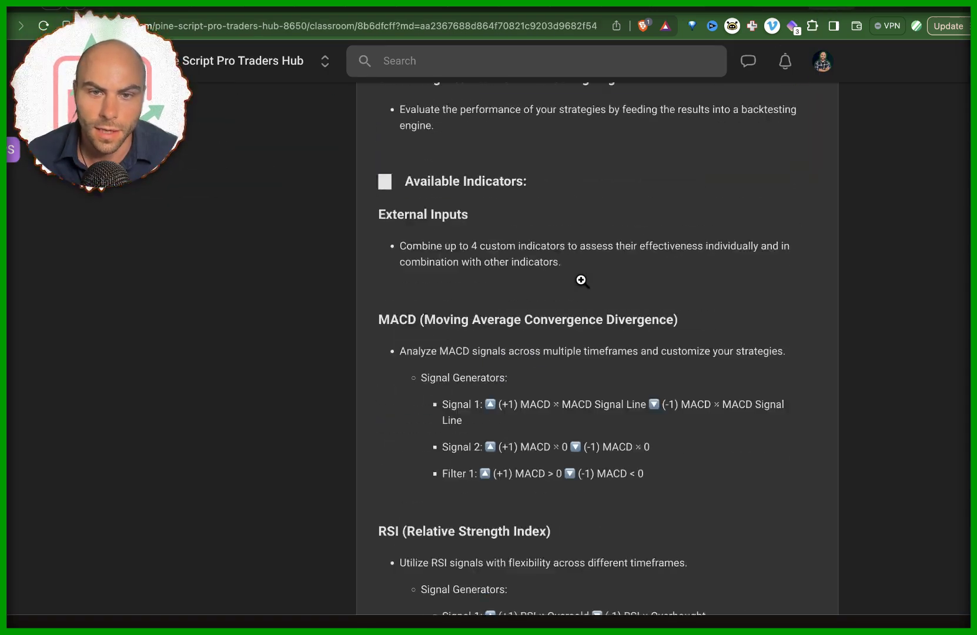
{"action": "scroll", "coordinate": [581, 287], "scroll_direction": "up", "scroll_amount": 20}
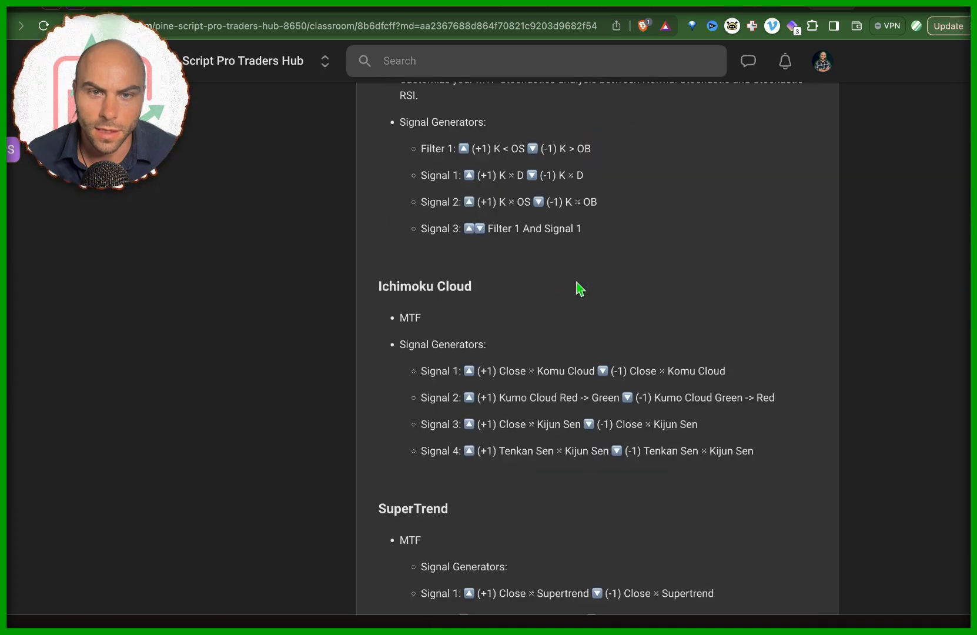
Return to the TradingView publication and review its example chart, concept and key features.
{"action": "left_click", "coordinate": [877, 10]}
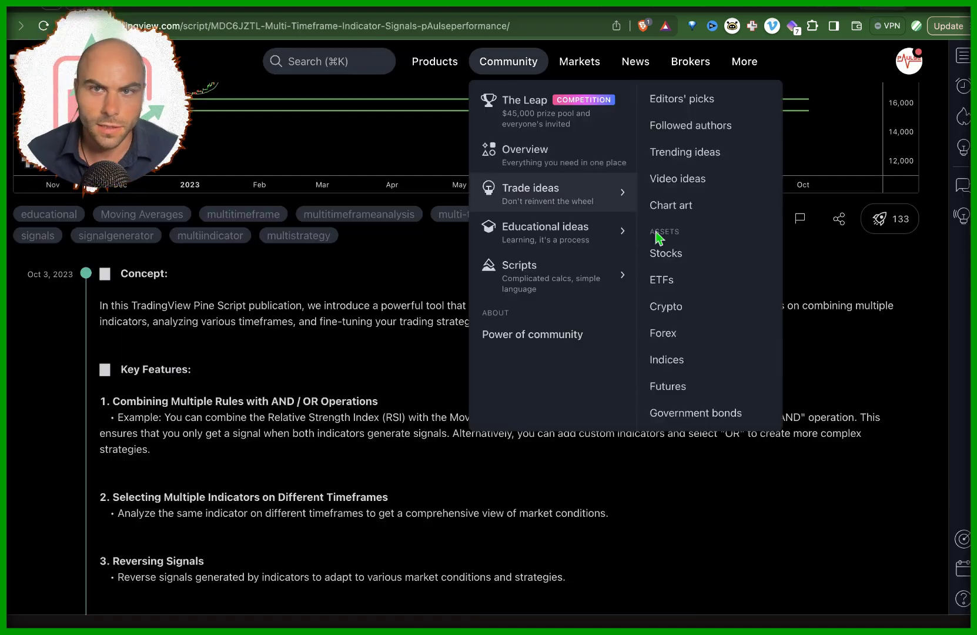
{"action": "scroll", "coordinate": [410, 406], "scroll_direction": "up", "scroll_amount": 5}
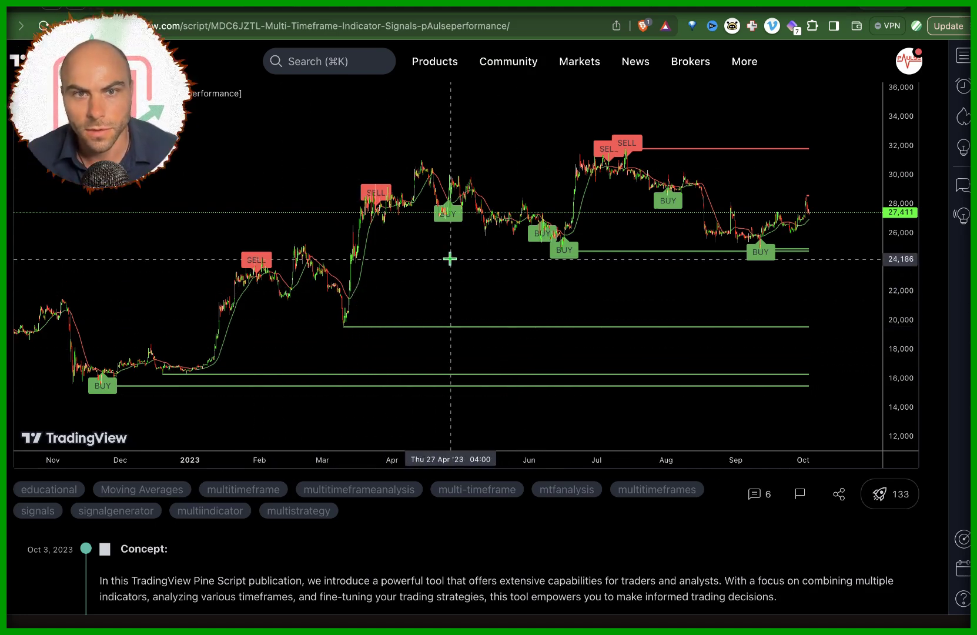
{"action": "scroll", "coordinate": [530, 294], "scroll_direction": "down", "scroll_amount": 1}
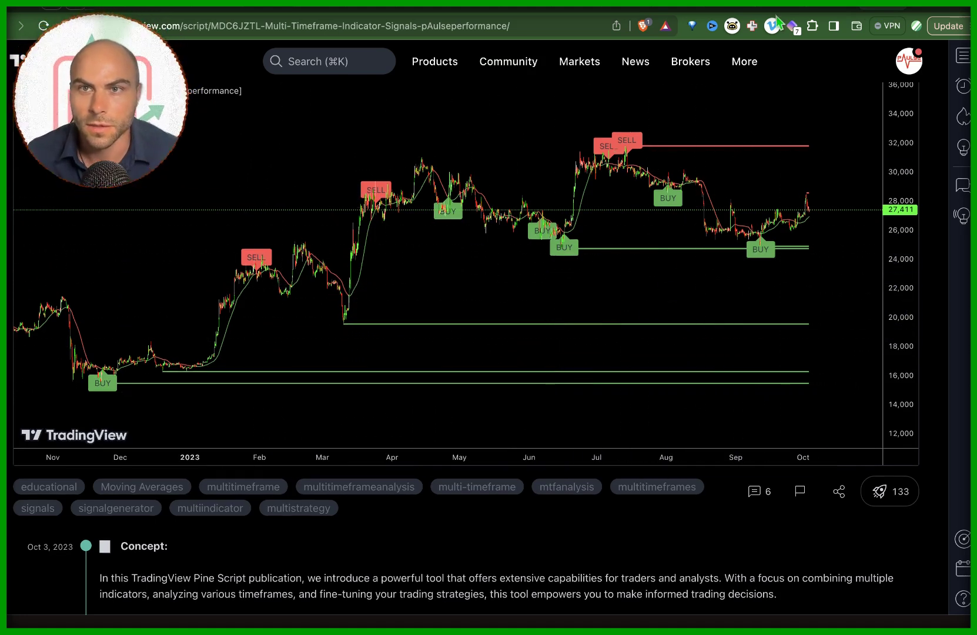
{"action": "scroll", "coordinate": [542, 321], "scroll_direction": "down", "scroll_amount": 5}
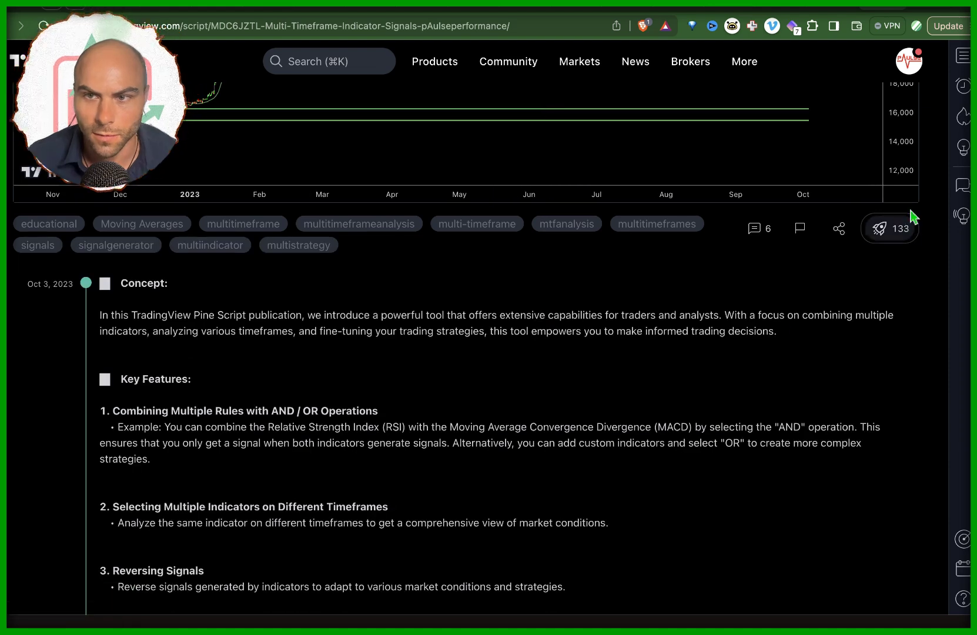
{"action": "scroll", "coordinate": [519, 309], "scroll_direction": "down", "scroll_amount": 5}
{"action": "scroll", "coordinate": [519, 316], "scroll_direction": "down", "scroll_amount": 5}
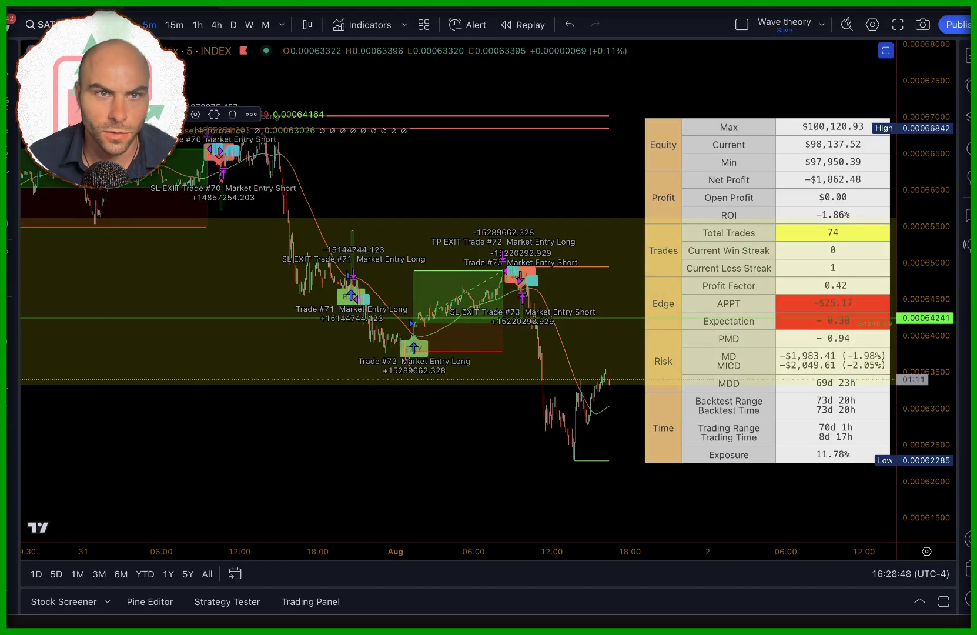
Hide the backtest trades and statistics table on the chart, and review the inputs of the Multi Timeframe Indicator Signals.
{"action": "left_click", "coordinate": [177, 114]}
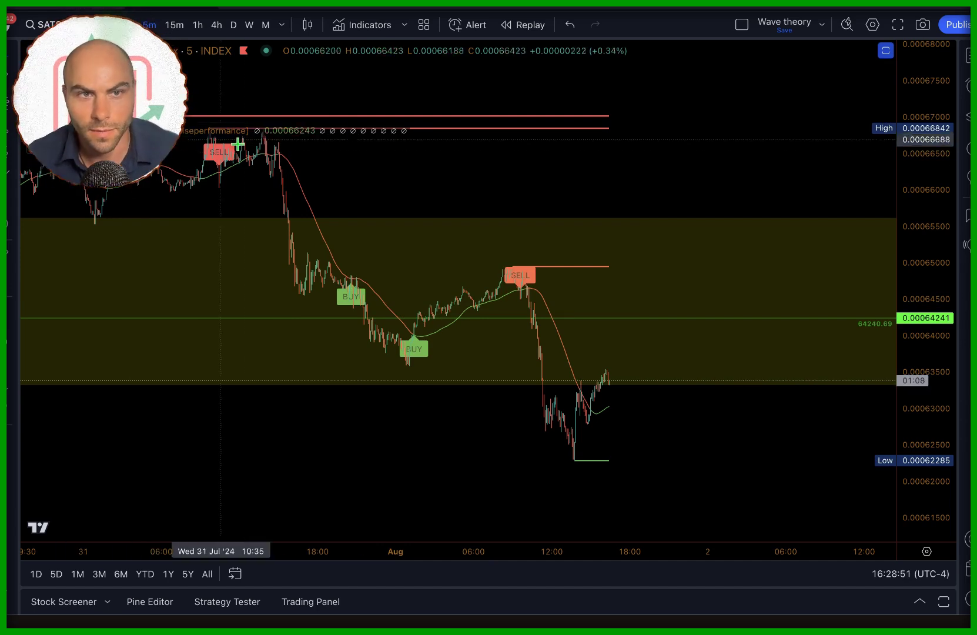
{"action": "double_click", "coordinate": [295, 119]}
{"action": "scroll", "coordinate": [730, 274], "scroll_direction": "down", "scroll_amount": 5}
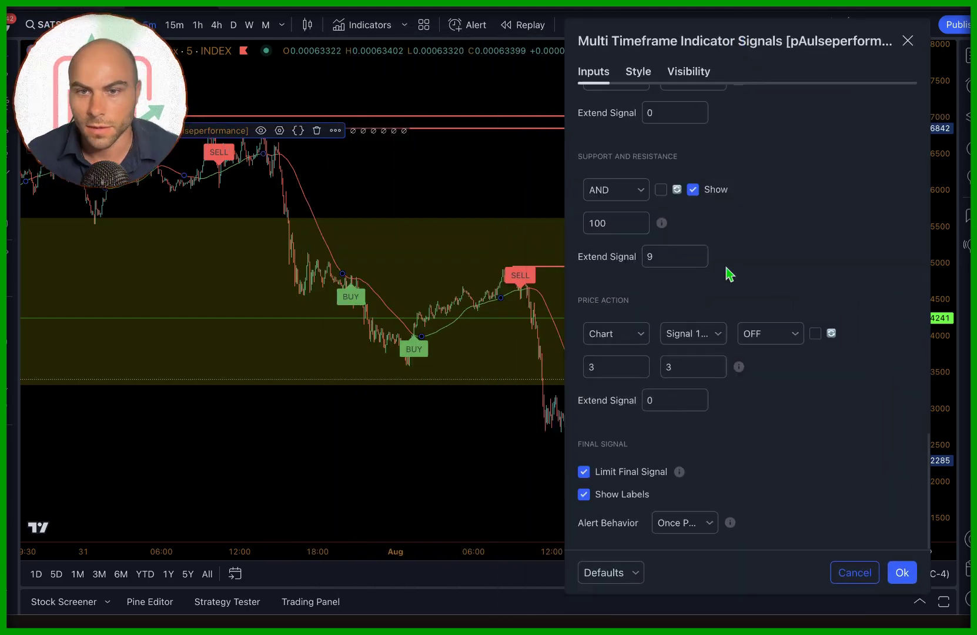
{"action": "scroll", "coordinate": [751, 307], "scroll_direction": "up", "scroll_amount": 10}
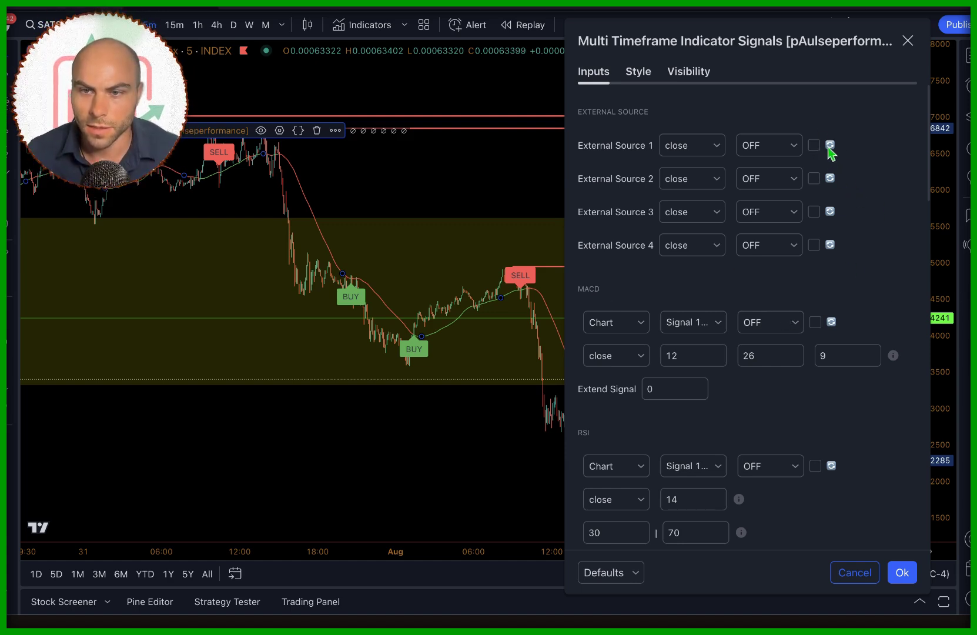
{"action": "scroll", "coordinate": [765, 450], "scroll_direction": "down", "scroll_amount": 5}
{"action": "scroll", "coordinate": [764, 451], "scroll_direction": "up", "scroll_amount": 5}
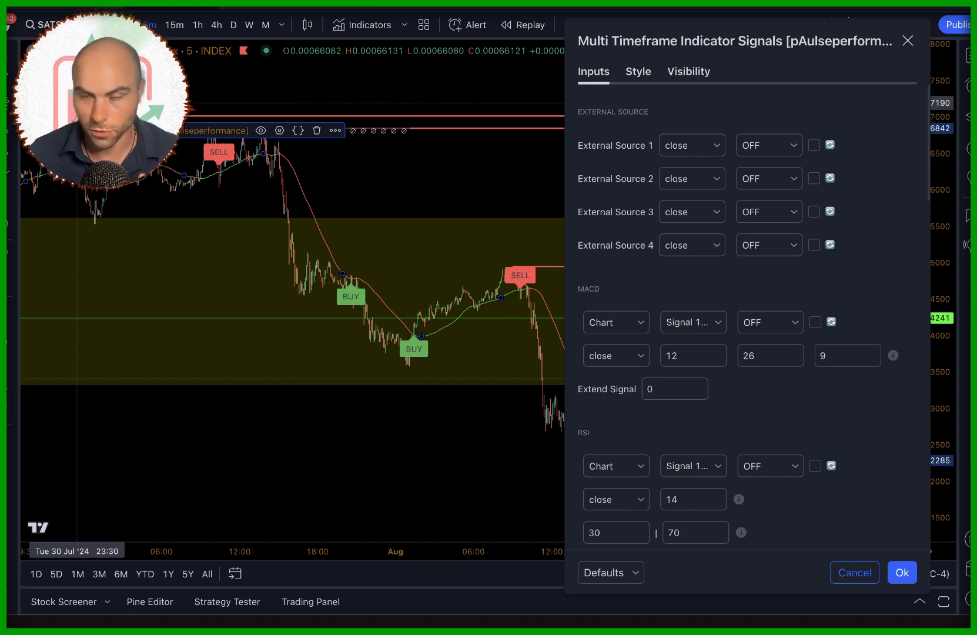
{"action": "left_click", "coordinate": [676, 150]}
{"action": "left_click", "coordinate": [624, 176]}
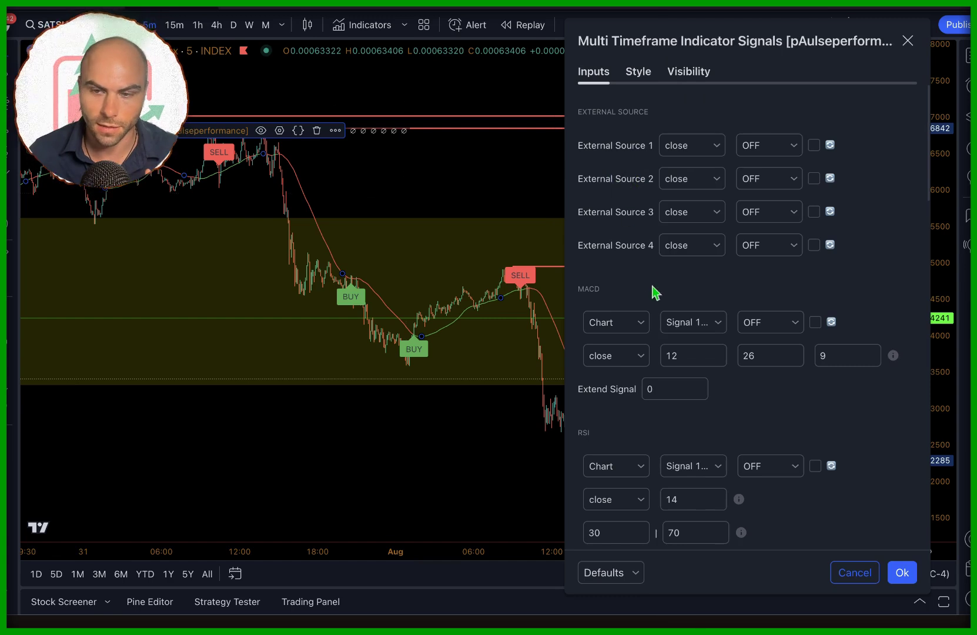
Show the FVG indicator on the chart and display the indicator signals in a narrowed Data Window.
{"action": "left_click", "coordinate": [111, 85]}
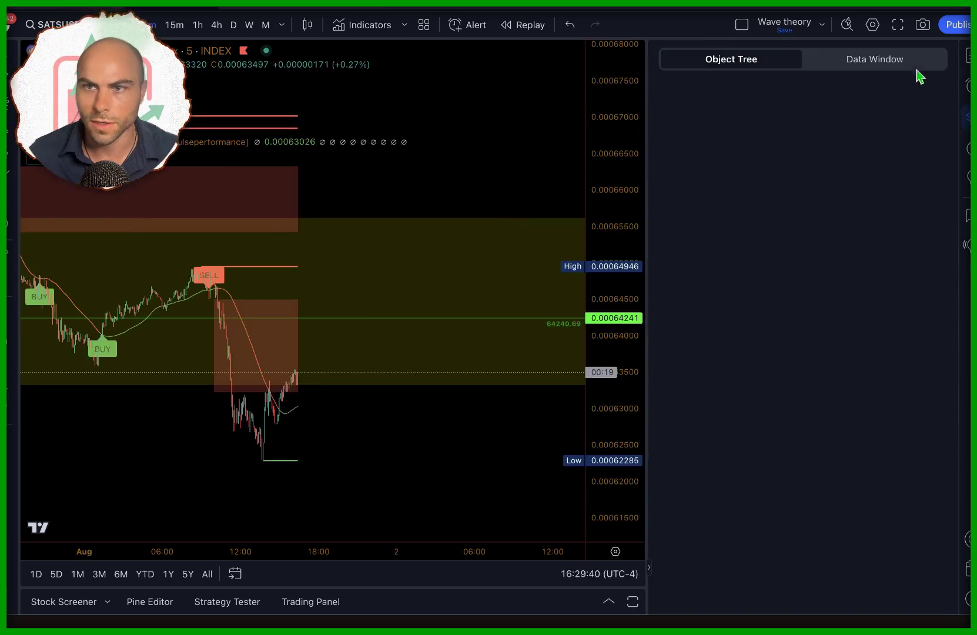
{"action": "left_click", "coordinate": [871, 65]}
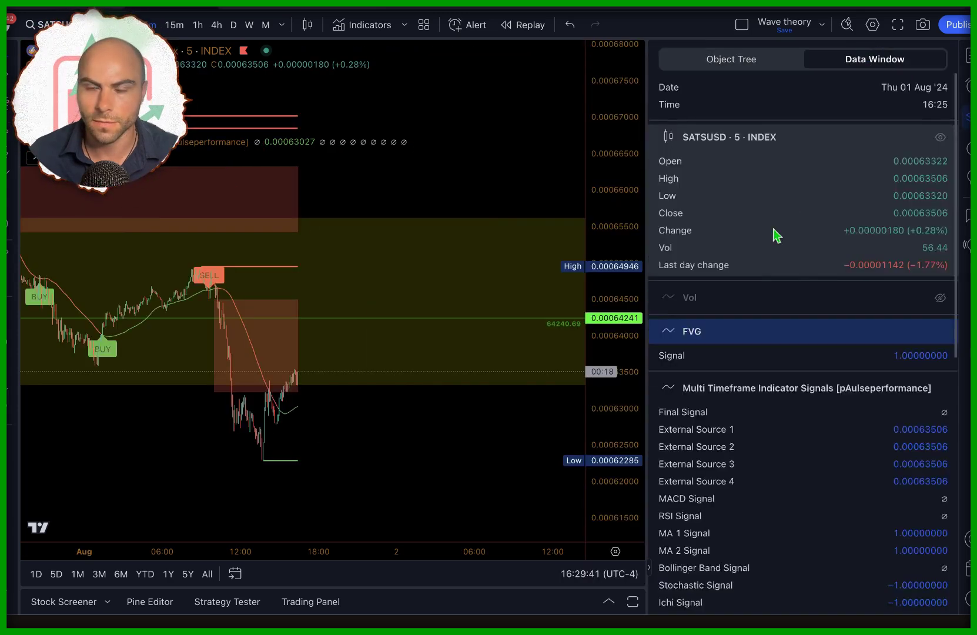
{"action": "scroll", "coordinate": [765, 235], "scroll_direction": "down", "scroll_amount": 3}
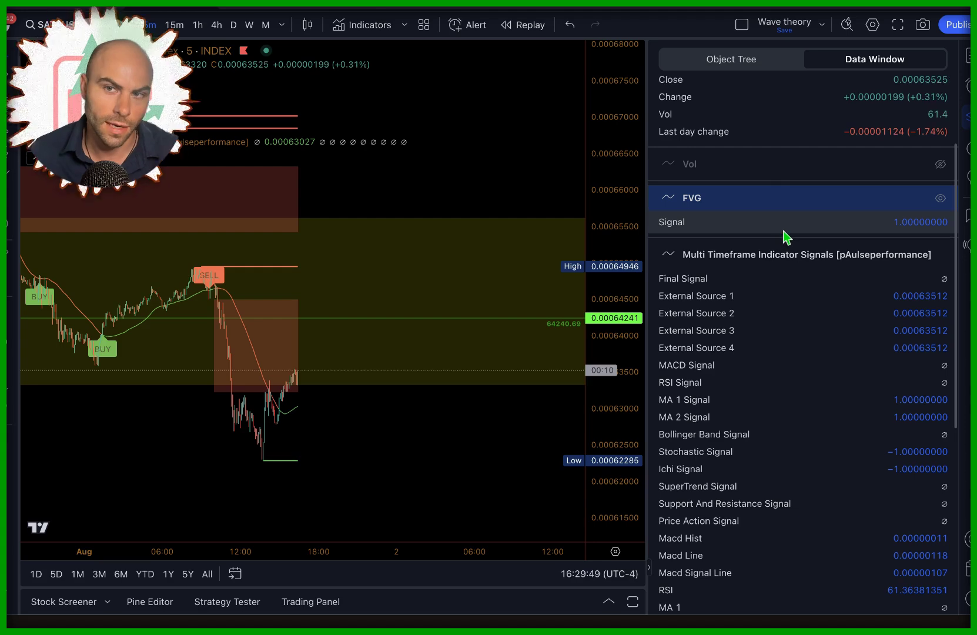
{"action": "left_click_drag", "start_coordinate": [647, 235], "coordinate": [825, 233]}
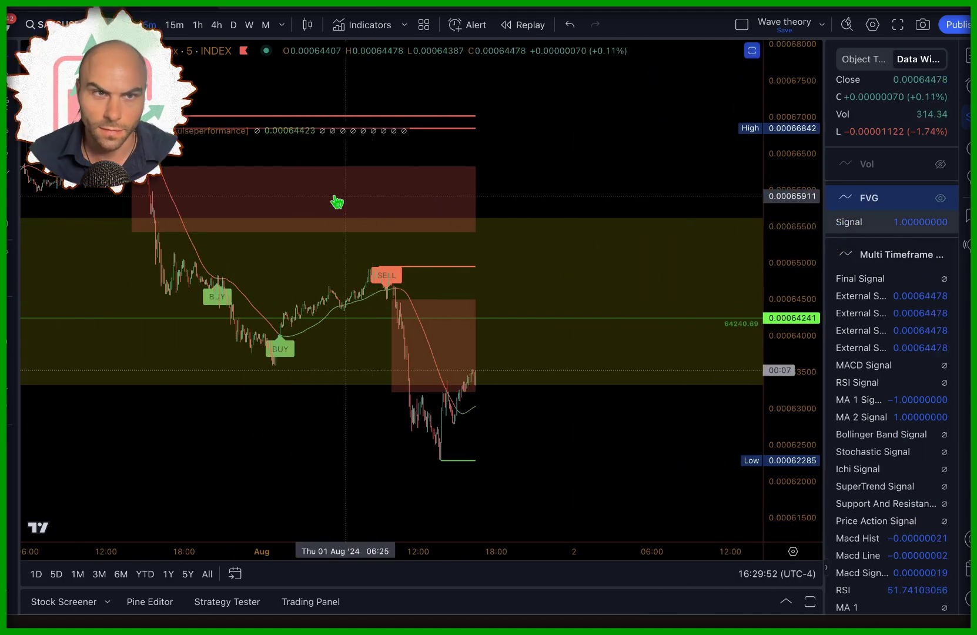
{"action": "scroll", "coordinate": [337, 223], "scroll_direction": "down", "scroll_amount": 1}
{"action": "scroll", "coordinate": [458, 227], "scroll_direction": "up", "scroll_amount": 2}
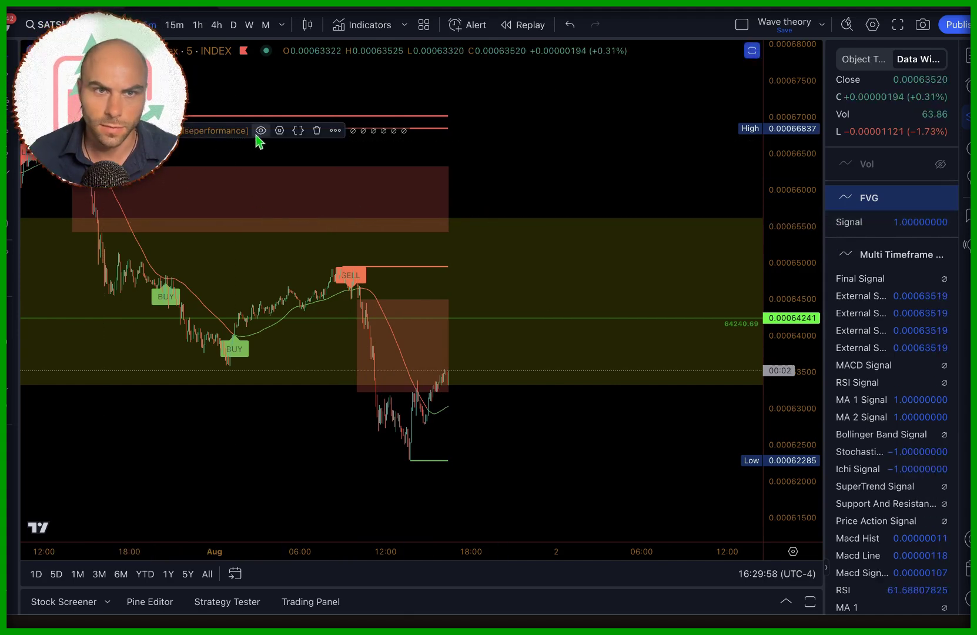
In the Multi Timeframe Indicator Signals settings, set External Source 1 to FVG.
{"action": "left_click", "coordinate": [279, 130]}
{"action": "left_click", "coordinate": [453, 185]}
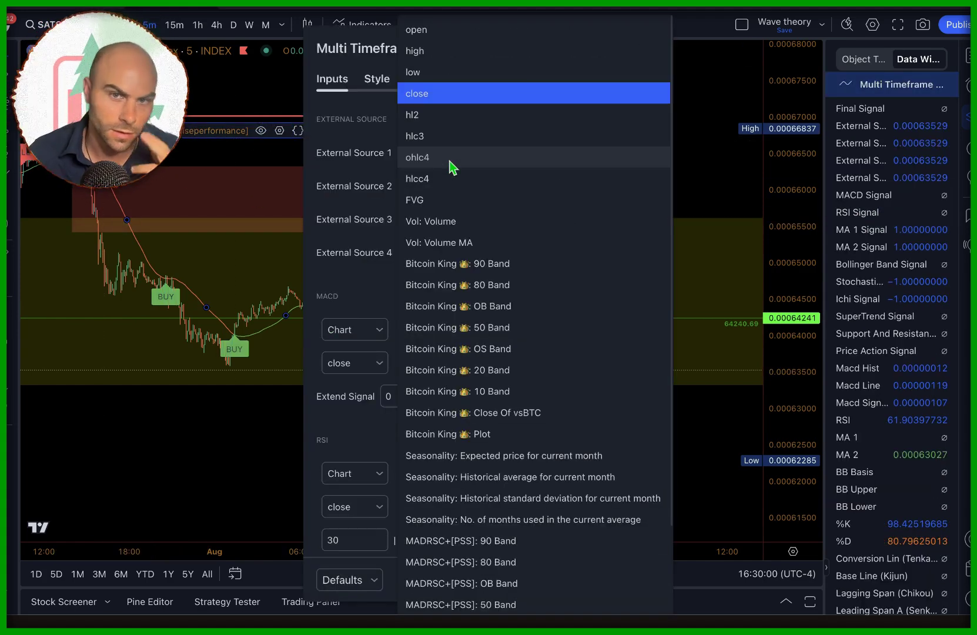
{"action": "left_click", "coordinate": [338, 161]}
{"action": "left_click", "coordinate": [425, 155]}
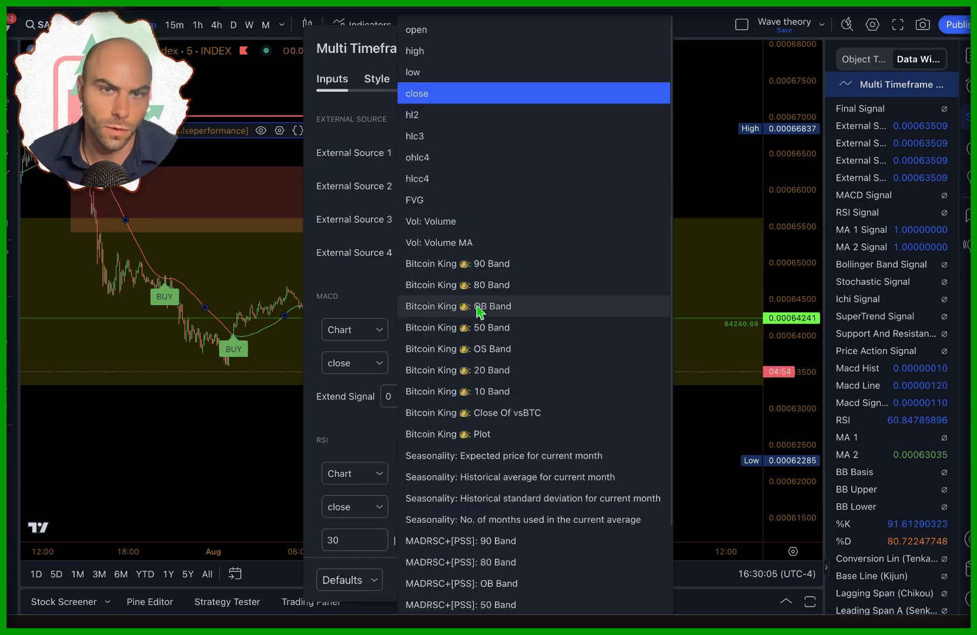
{"action": "scroll", "coordinate": [509, 356], "scroll_direction": "down", "scroll_amount": 3}
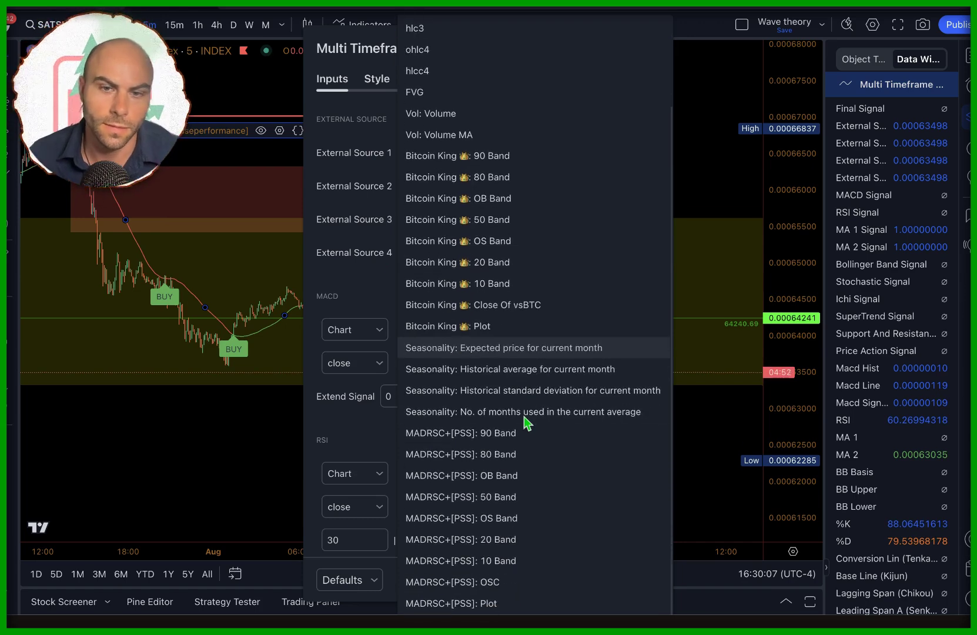
{"action": "scroll", "coordinate": [499, 419], "scroll_direction": "up", "scroll_amount": 3}
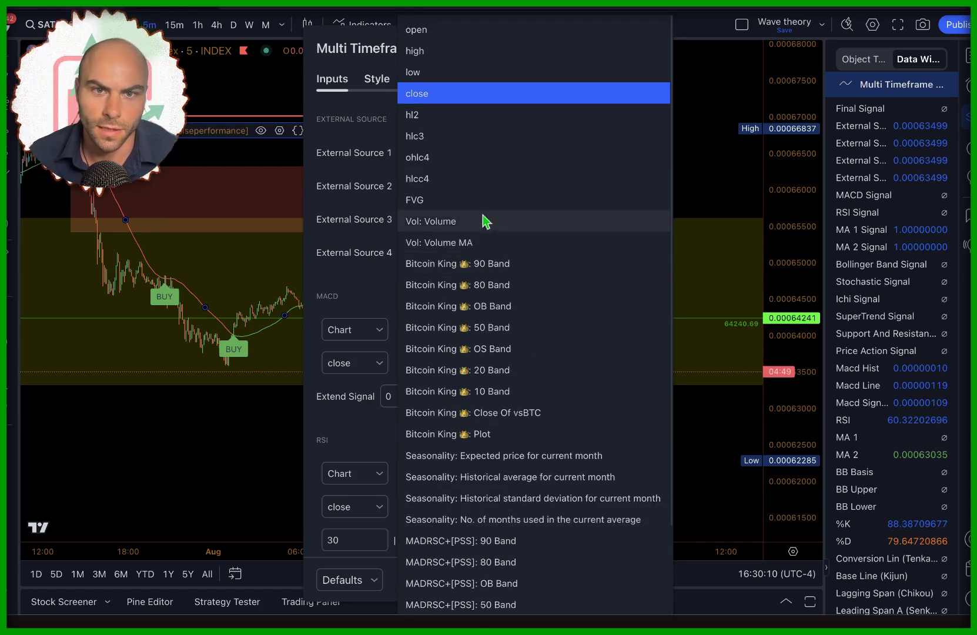
{"action": "scroll", "coordinate": [520, 318], "scroll_direction": "down", "scroll_amount": 3}
{"action": "scroll", "coordinate": [498, 261], "scroll_direction": "up", "scroll_amount": 3}
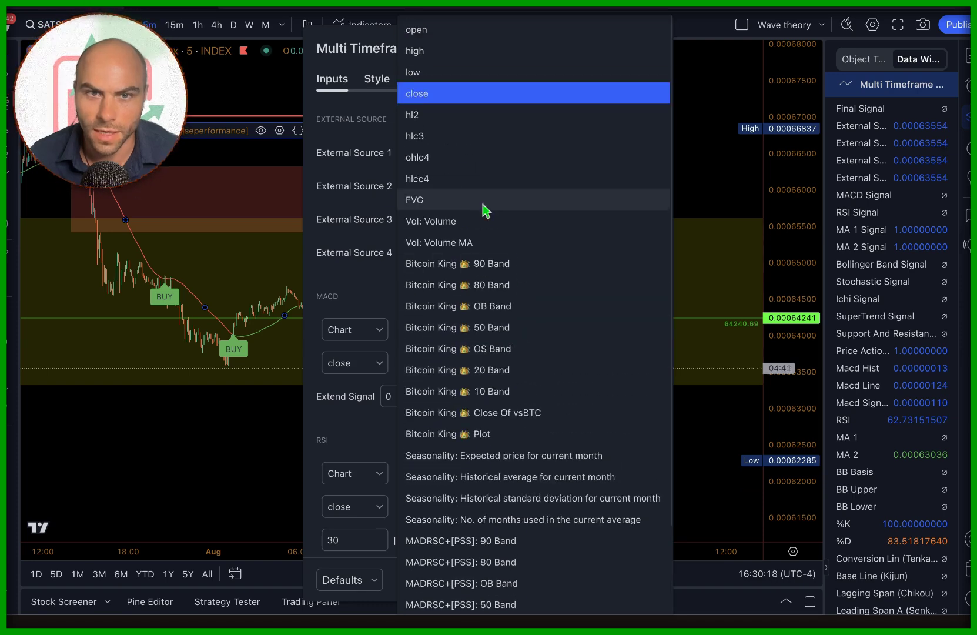
{"action": "left_click", "coordinate": [479, 202]}
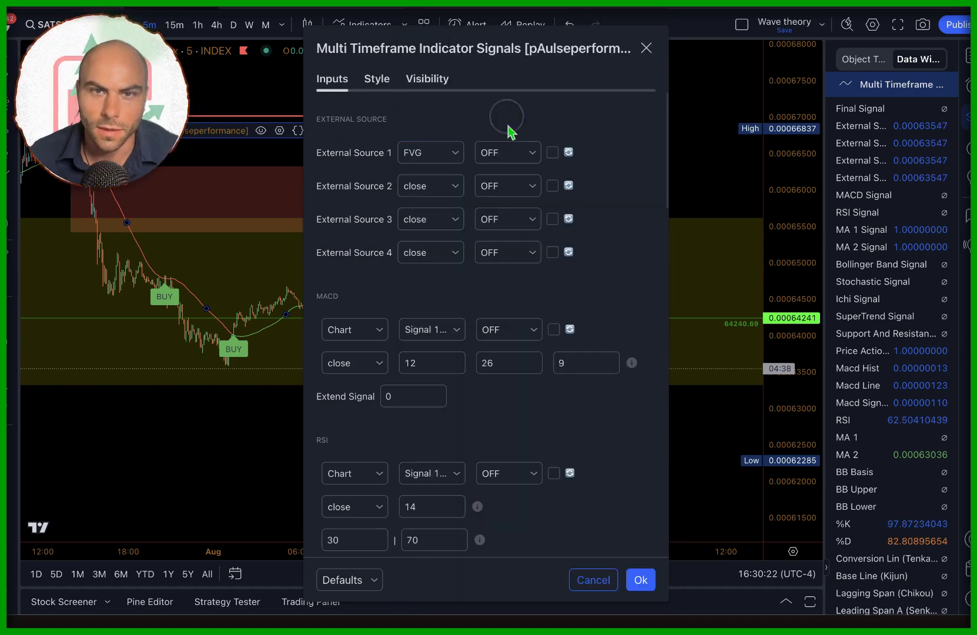
Set the logical operator of External Source 1 to AND.
{"action": "left_click", "coordinate": [515, 147]}
{"action": "left_click", "coordinate": [522, 151]}
{"action": "left_click", "coordinate": [522, 150]}
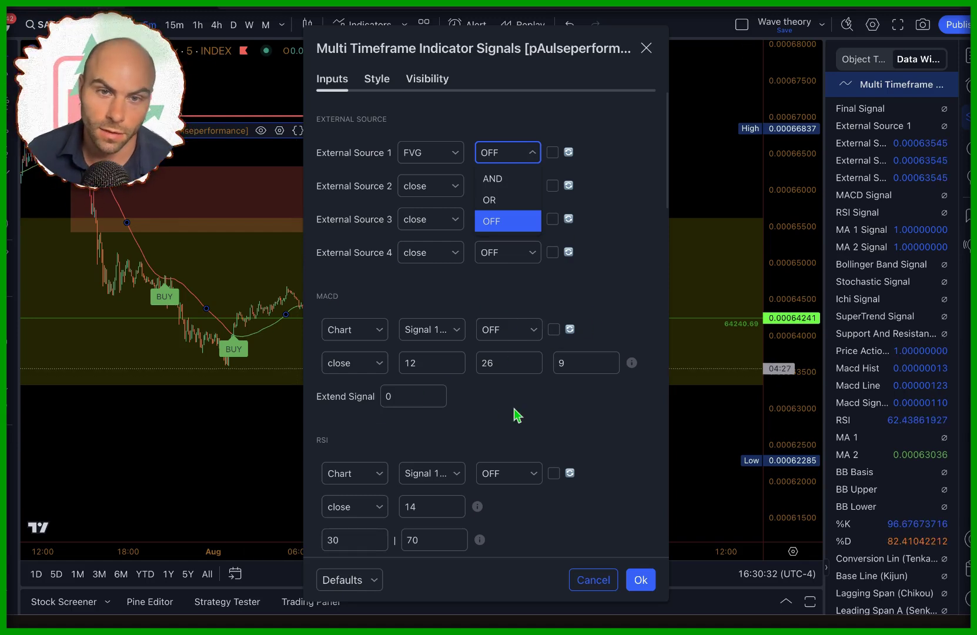
{"action": "left_click", "coordinate": [514, 180]}
{"action": "left_click", "coordinate": [354, 167]}
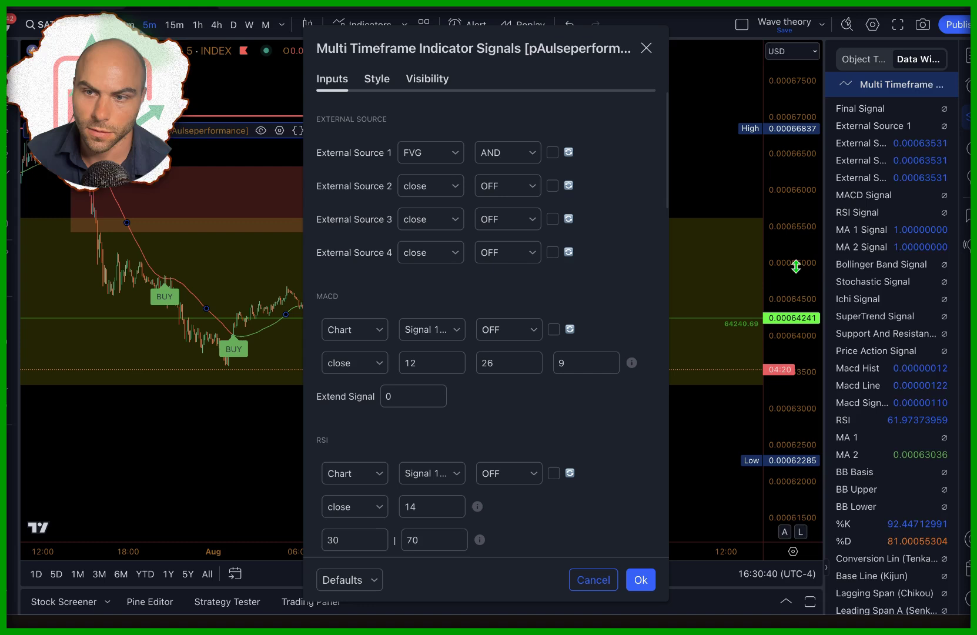
Review the FVG signal in the Data Window and the MA2 filter, and set the Support and Resistance operator to OFF.
{"action": "scroll", "coordinate": [909, 432], "scroll_direction": "up", "scroll_amount": 4}
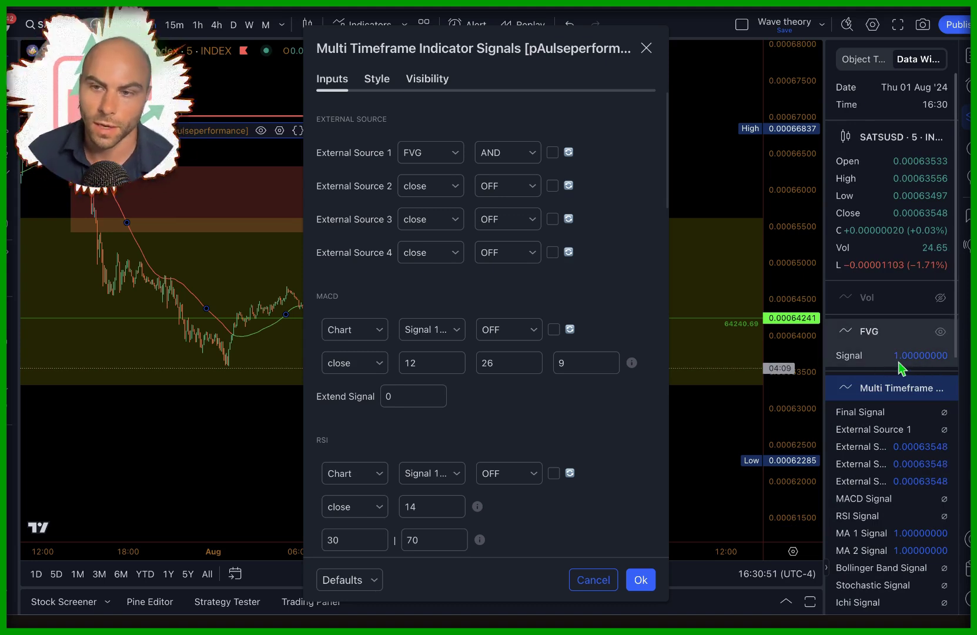
{"action": "scroll", "coordinate": [495, 312], "scroll_direction": "down", "scroll_amount": 10}
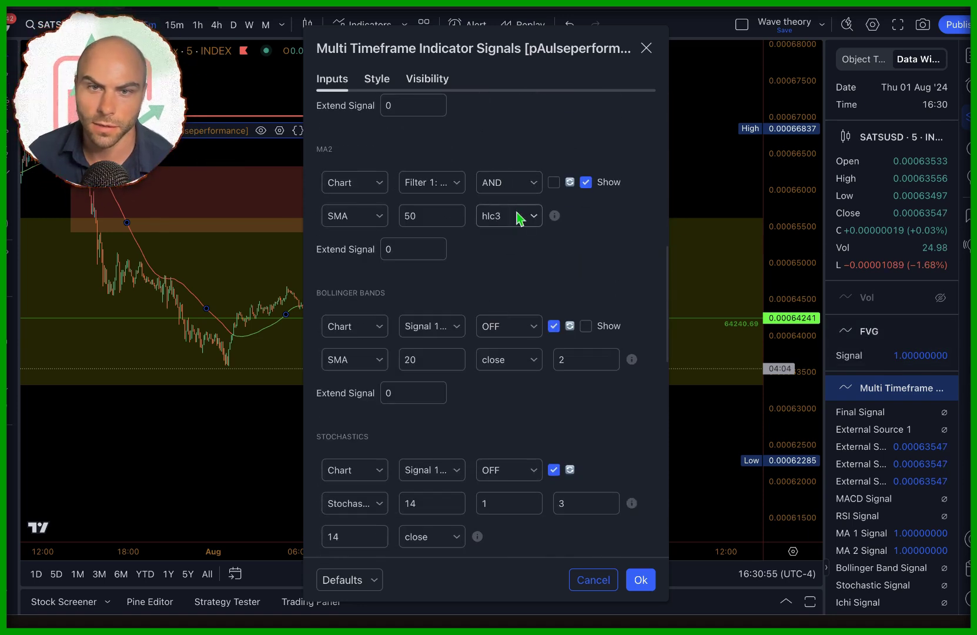
{"action": "scroll", "coordinate": [356, 176], "scroll_direction": "up", "scroll_amount": 2}
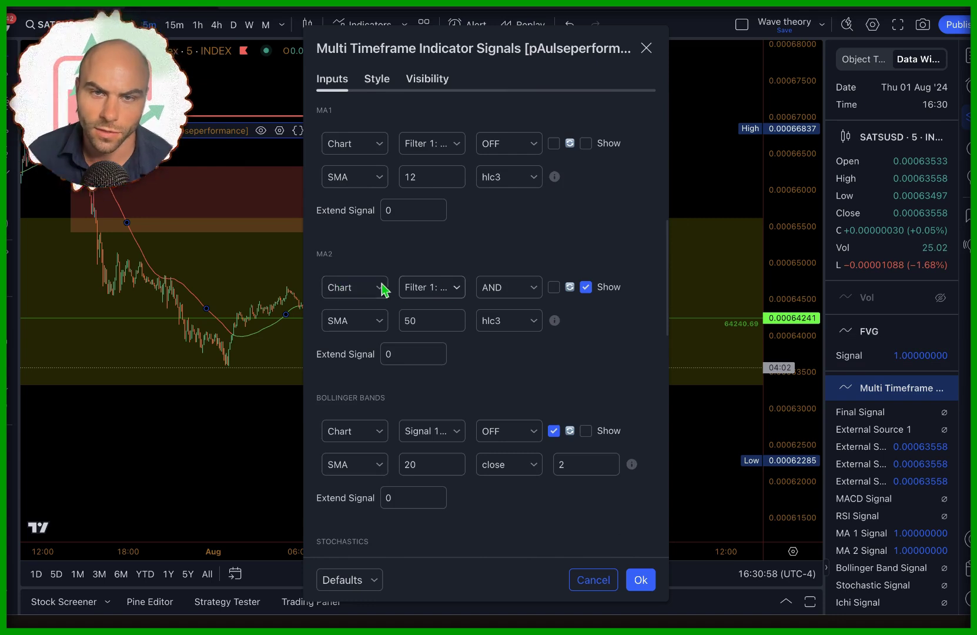
{"action": "left_click", "coordinate": [517, 289]}
{"action": "left_click", "coordinate": [513, 289]}
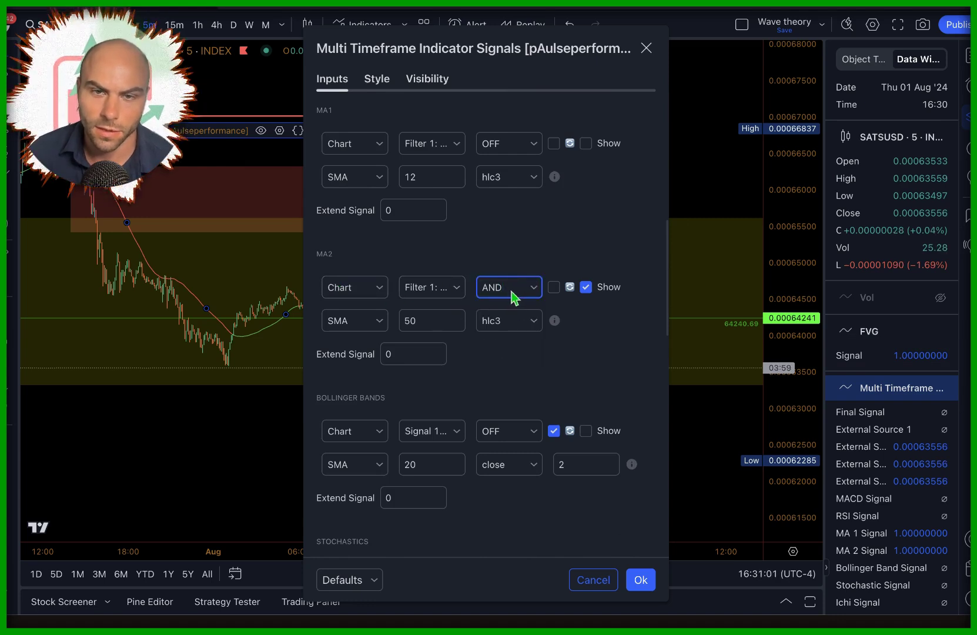
{"action": "scroll", "coordinate": [516, 265], "scroll_direction": "down", "scroll_amount": 8}
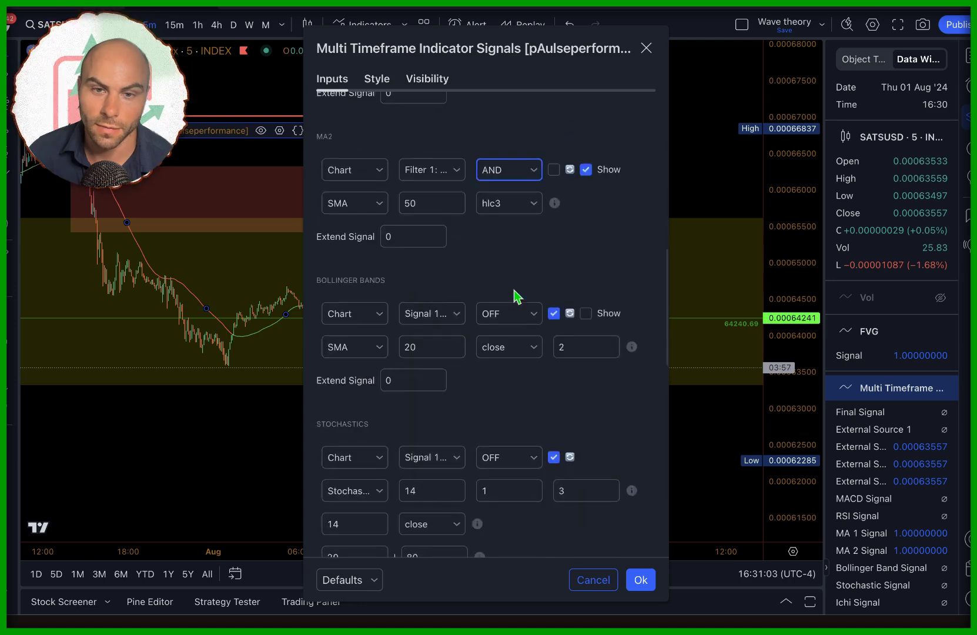
{"action": "left_click", "coordinate": [353, 198]}
{"action": "left_click", "coordinate": [356, 264]}
{"action": "left_click", "coordinate": [505, 246]}
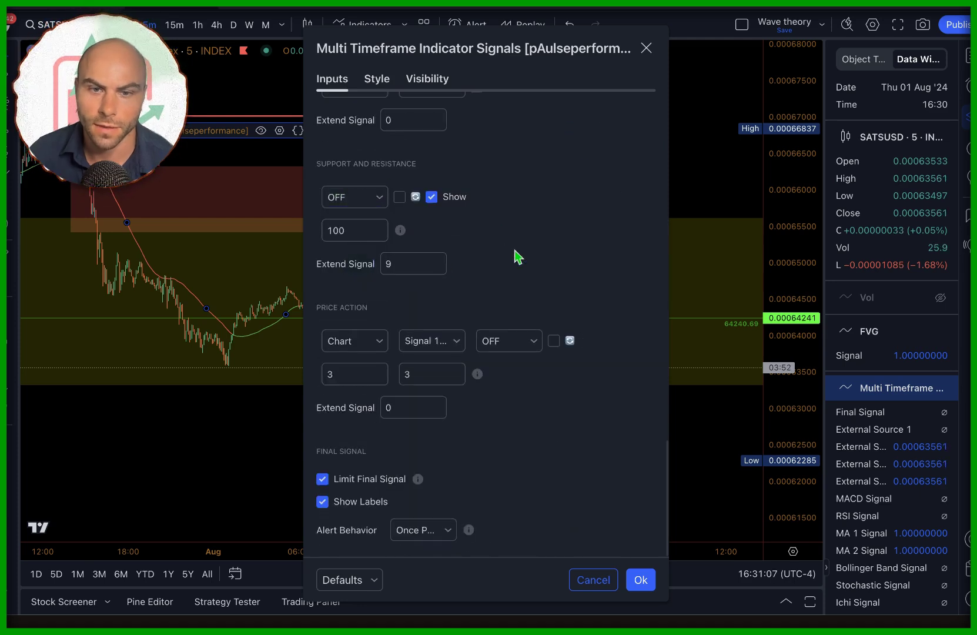
Set the logical operators of External Source 2 and External Source 3 to AND.
{"action": "scroll", "coordinate": [515, 258], "scroll_direction": "up", "scroll_amount": 10}
{"action": "left_click", "coordinate": [529, 187]}
{"action": "left_click", "coordinate": [518, 219]}
{"action": "left_click", "coordinate": [524, 219]}
{"action": "left_click", "coordinate": [519, 244]}
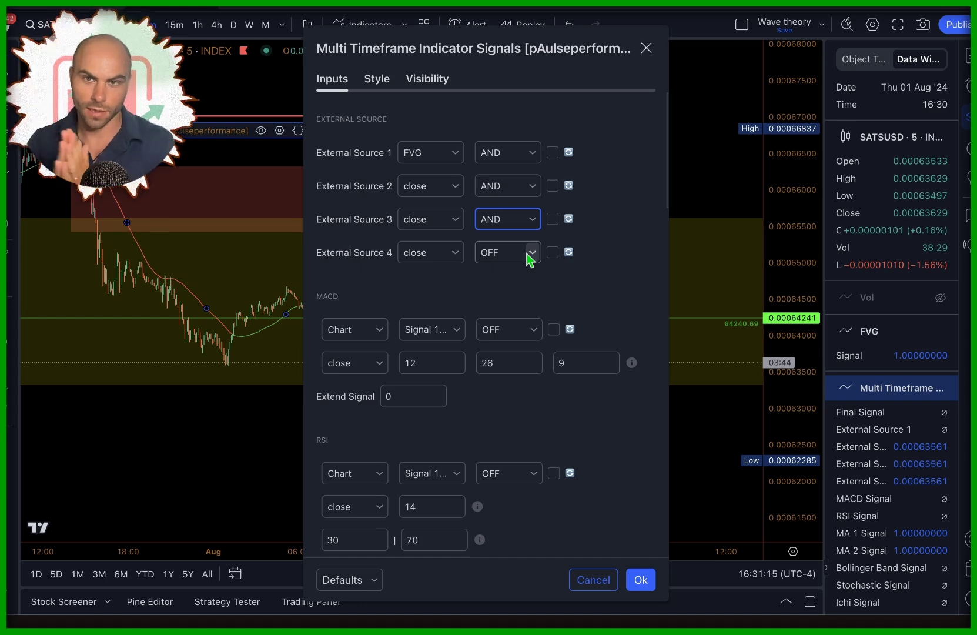
Return the logical operators of External Source 2 and External Source 3 to OFF.
{"action": "left_click", "coordinate": [531, 186]}
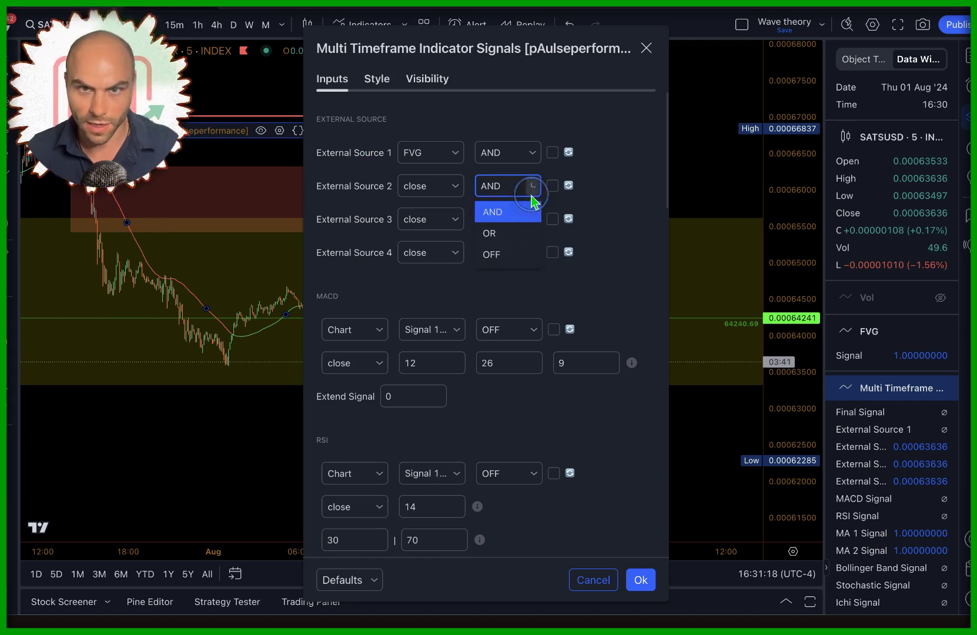
{"action": "left_click", "coordinate": [528, 253]}
{"action": "left_click", "coordinate": [523, 219]}
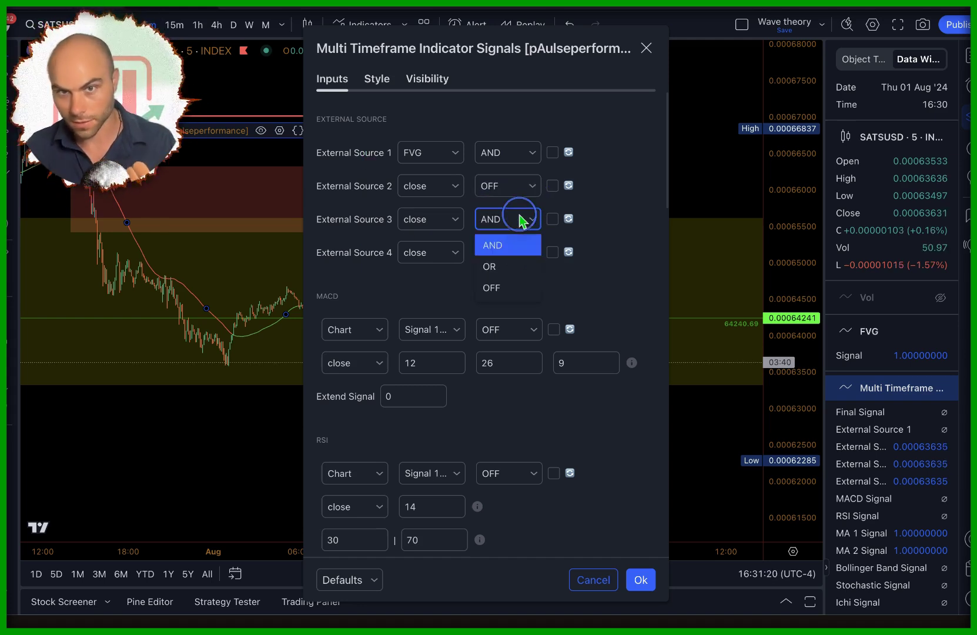
{"action": "left_click", "coordinate": [512, 287]}
{"action": "scroll", "coordinate": [513, 292], "scroll_direction": "down", "scroll_amount": 2}
{"action": "scroll", "coordinate": [513, 293], "scroll_direction": "down", "scroll_amount": 3}
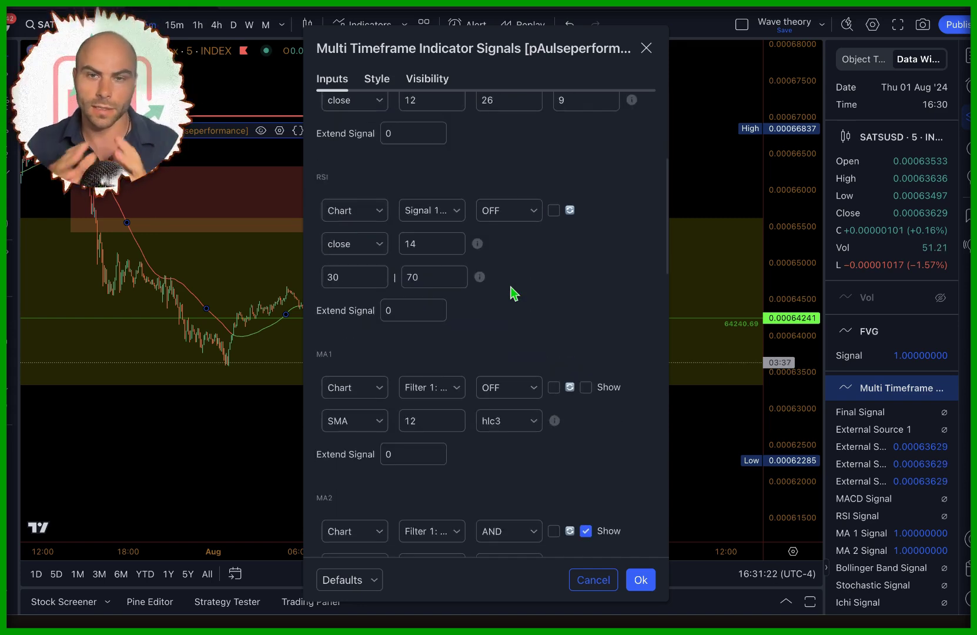
Set the logical operator of External Source 1, the FVG source, to OR.
{"action": "scroll", "coordinate": [512, 292], "scroll_direction": "up", "scroll_amount": 5}
{"action": "left_click", "coordinate": [518, 154]}
{"action": "left_click", "coordinate": [506, 196]}
{"action": "left_click", "coordinate": [378, 156]}
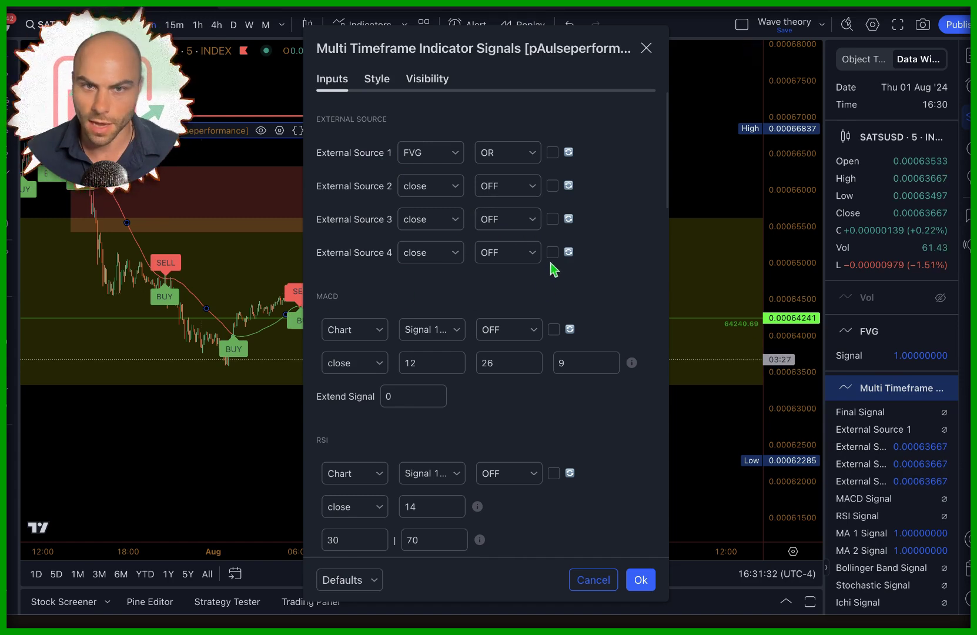
Set the logical operators of MACD and External Source 2 to AND.
{"action": "left_click", "coordinate": [517, 333]}
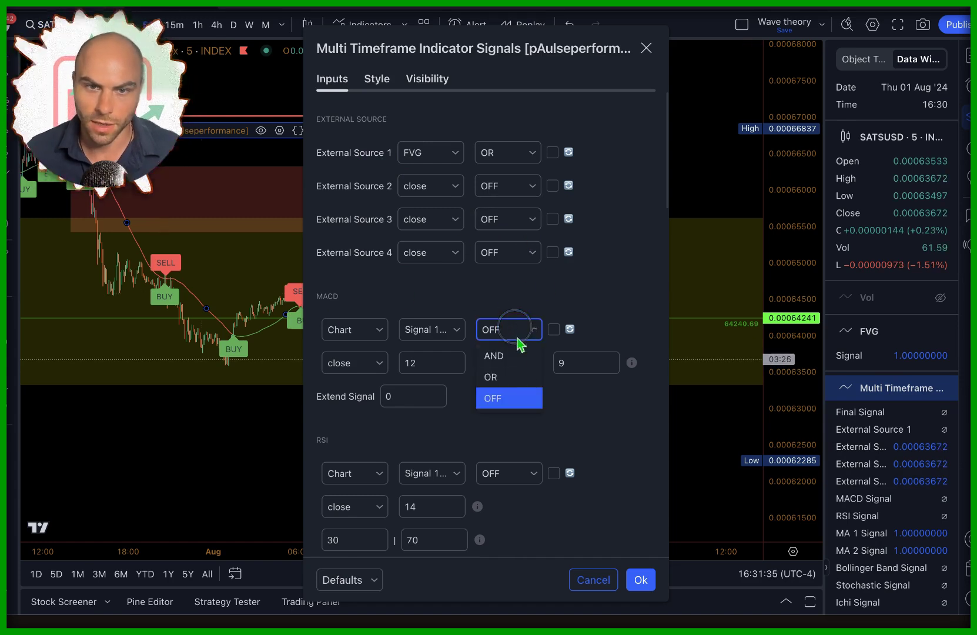
{"action": "left_click", "coordinate": [510, 357]}
{"action": "scroll", "coordinate": [509, 347], "scroll_direction": "down", "scroll_amount": 2}
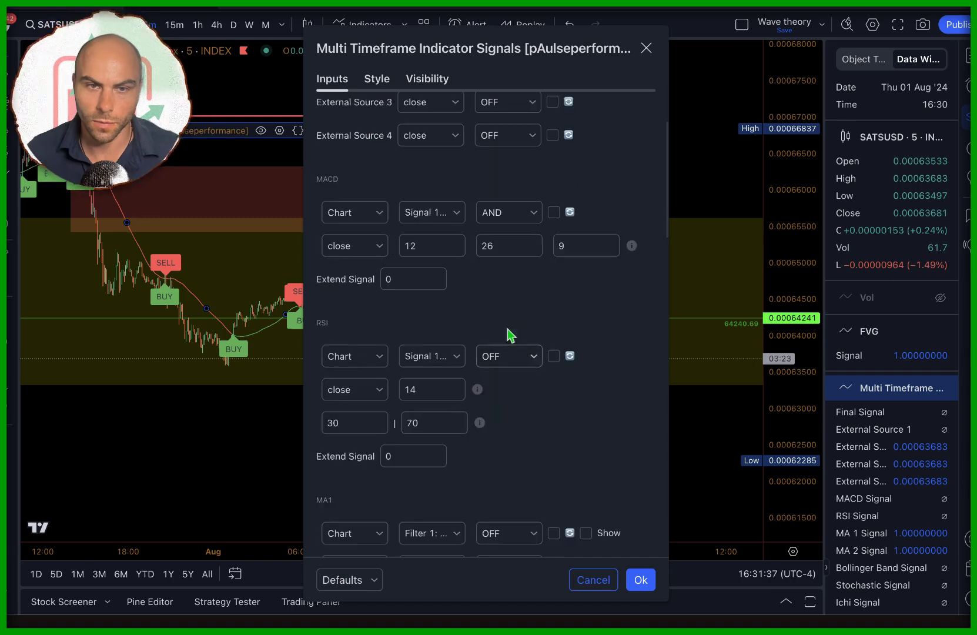
{"action": "scroll", "coordinate": [509, 321], "scroll_direction": "up", "scroll_amount": 2}
{"action": "left_click", "coordinate": [509, 191]}
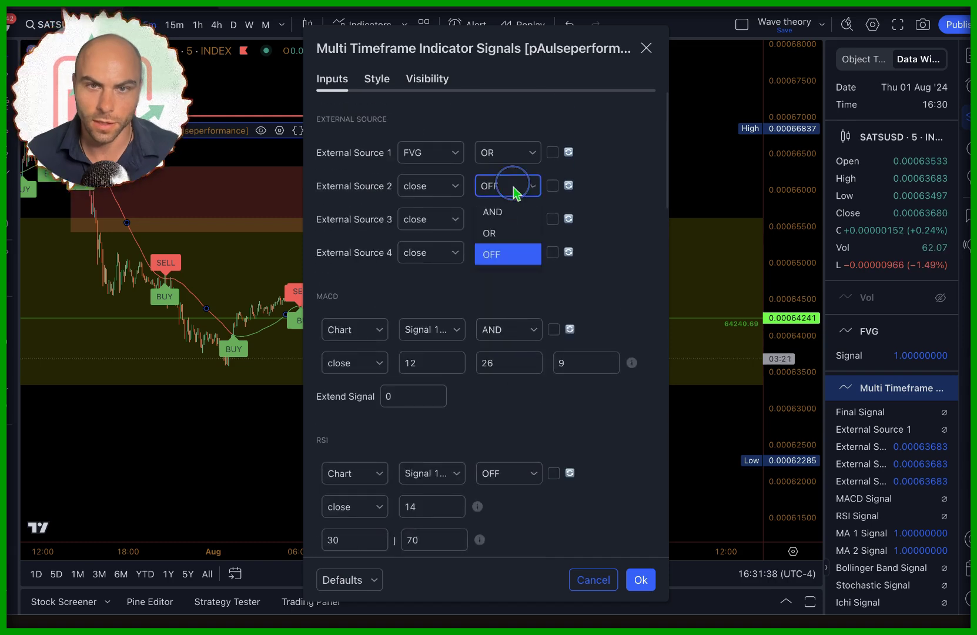
{"action": "left_click", "coordinate": [522, 211]}
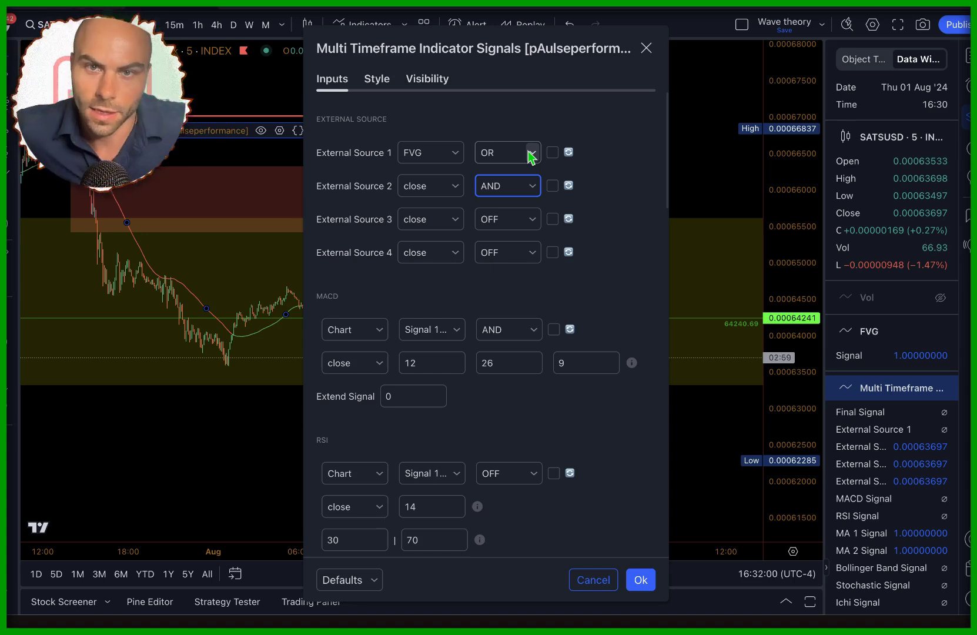
Enable the checkbox option of External Source 1 and set its logical operator to AND.
{"action": "left_click", "coordinate": [553, 154]}
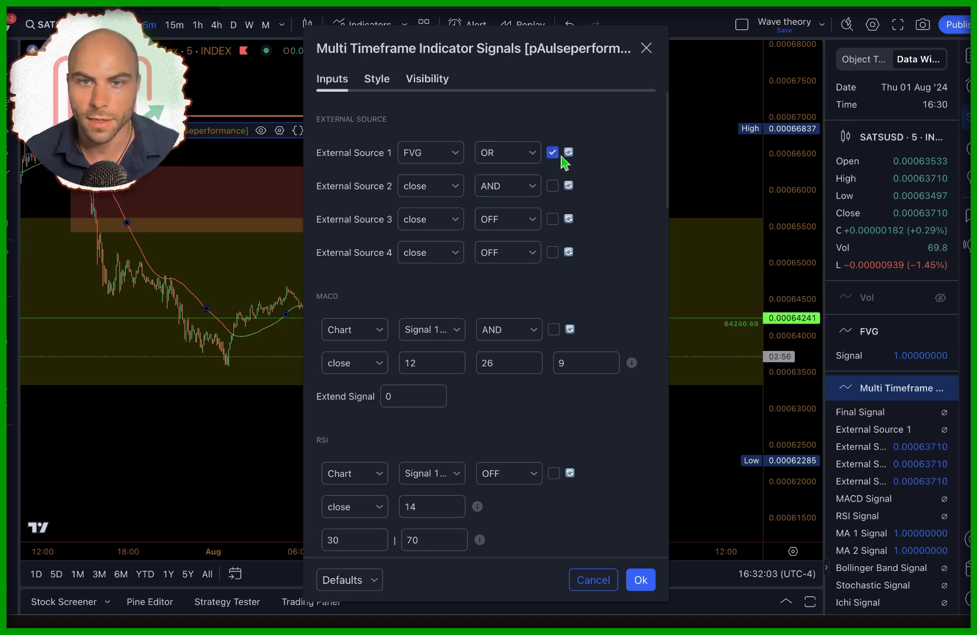
{"action": "left_click", "coordinate": [511, 155]}
{"action": "left_click", "coordinate": [505, 182]}
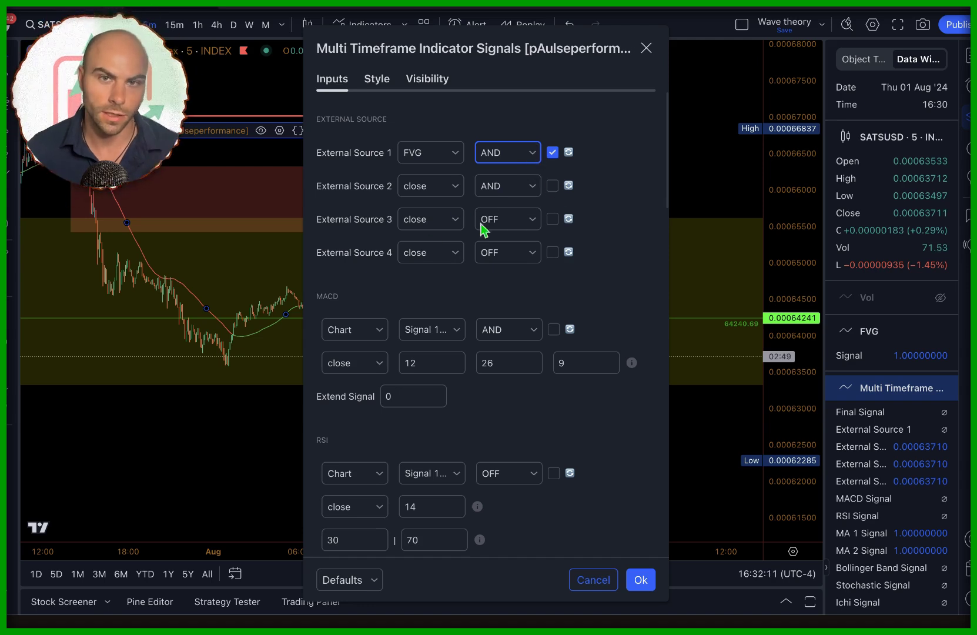
Return the logical operators of External Source 2 and MACD to OFF.
{"action": "left_click", "coordinate": [520, 191]}
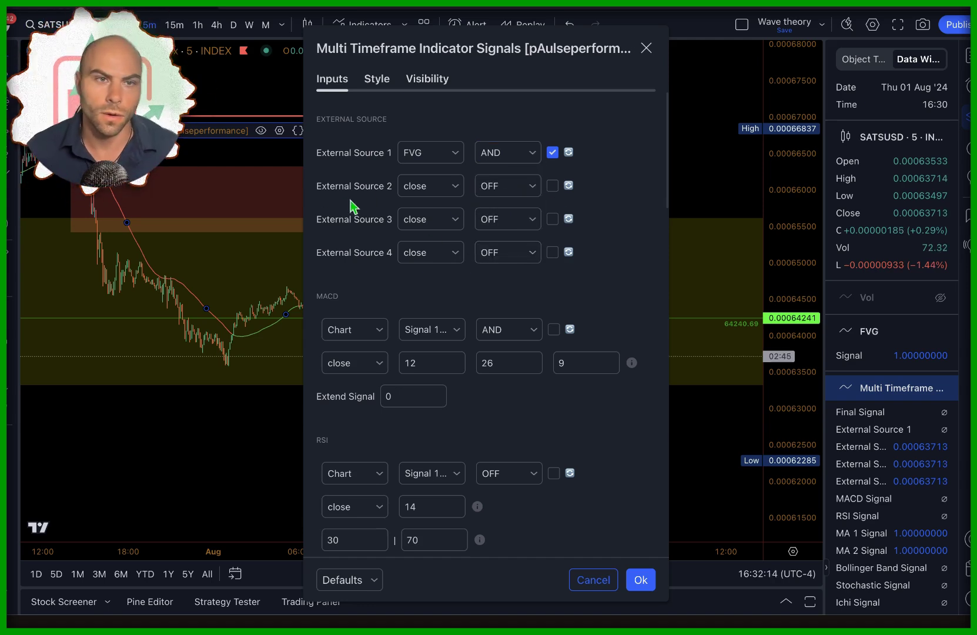
{"action": "left_click", "coordinate": [525, 329]}
{"action": "left_click", "coordinate": [512, 399]}
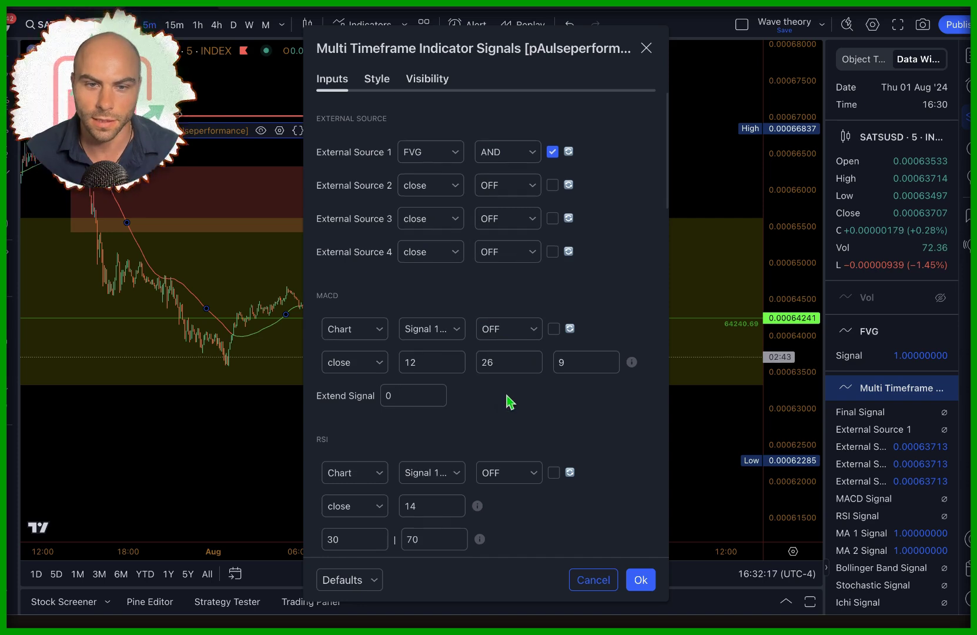
Set the logical operator of MA2 to OFF and review the remaining filter and final signal settings.
{"action": "scroll", "coordinate": [506, 389], "scroll_direction": "down", "scroll_amount": 8}
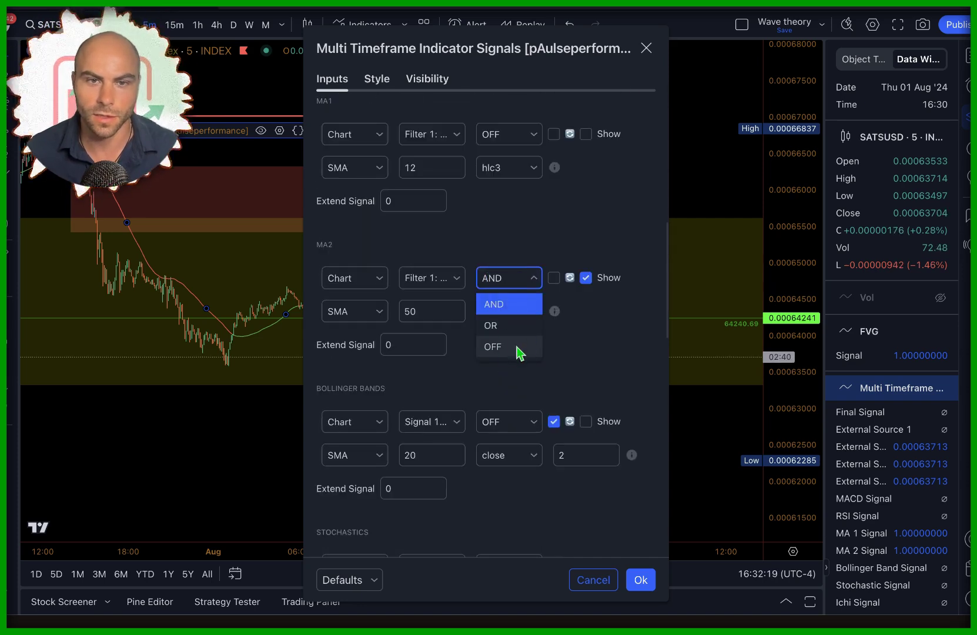
{"action": "left_click", "coordinate": [517, 347]}
{"action": "scroll", "coordinate": [508, 369], "scroll_direction": "down", "scroll_amount": 8}
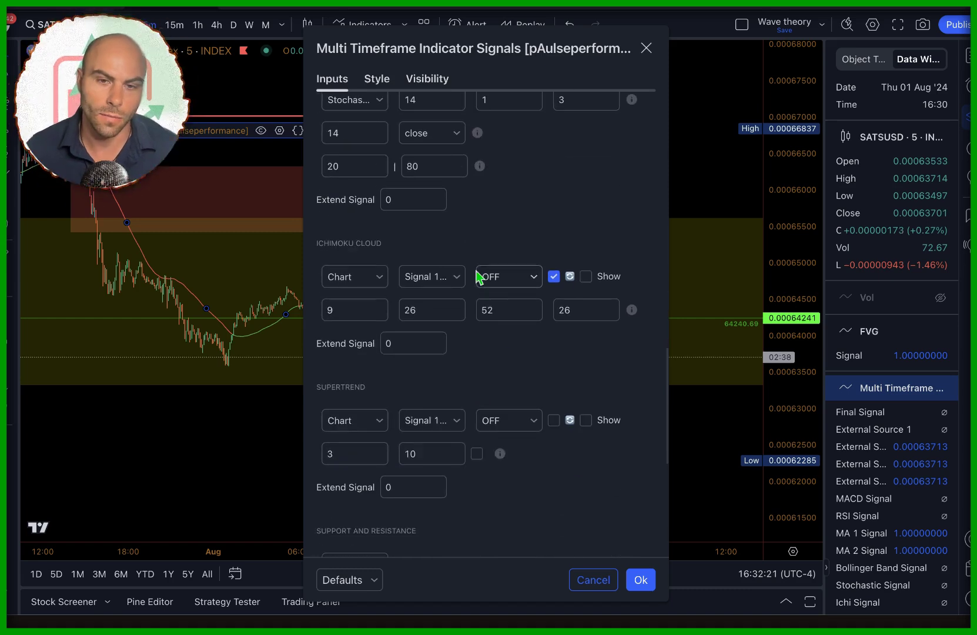
{"action": "scroll", "coordinate": [505, 281], "scroll_direction": "down", "scroll_amount": 6}
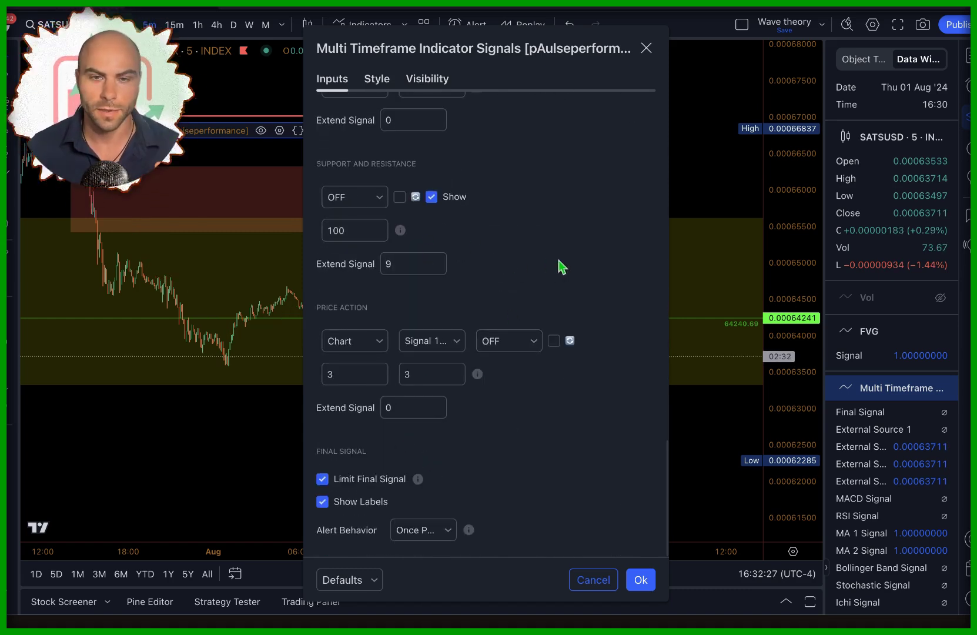
{"action": "scroll", "coordinate": [365, 317], "scroll_direction": "up", "scroll_amount": 1}
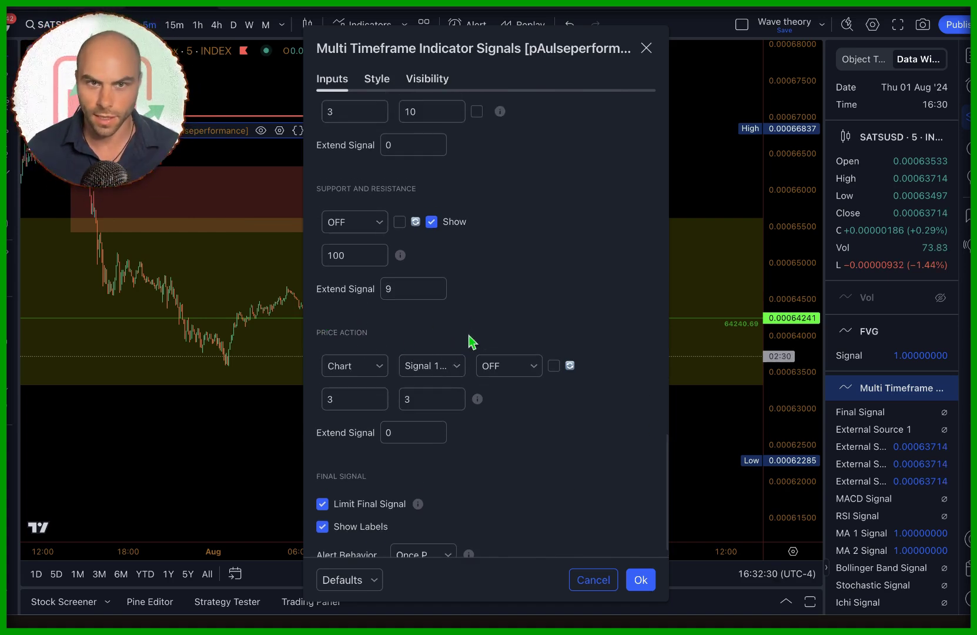
{"action": "scroll", "coordinate": [436, 459], "scroll_direction": "down", "scroll_amount": 1}
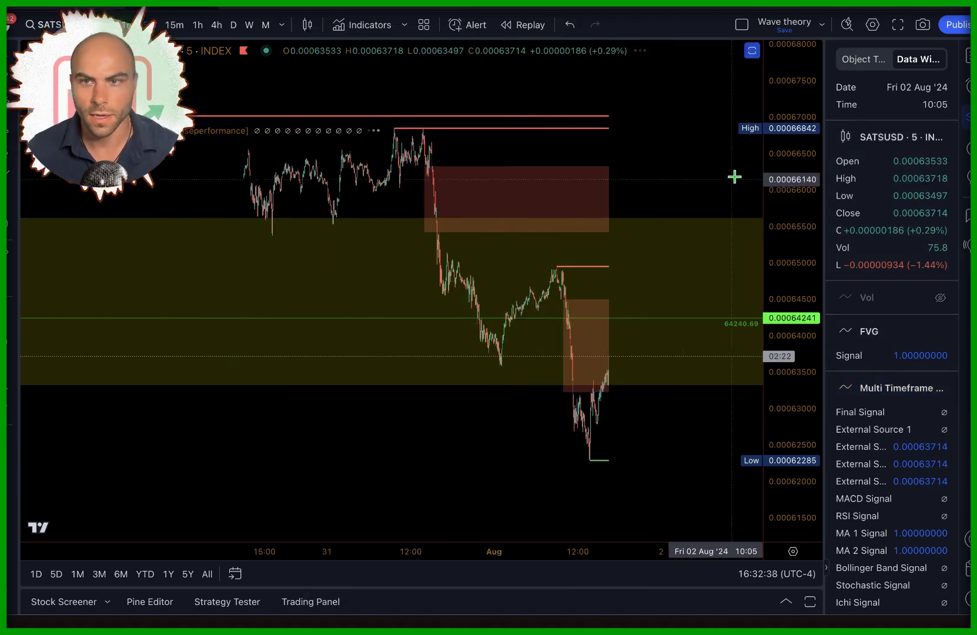
Disable Limit Final Signal in the Multi Timeframe Indicator Signals settings and close them.
{"action": "left_click_drag", "start_coordinate": [794, 173], "coordinate": [797, 283]}
{"action": "left_click_drag", "start_coordinate": [391, 205], "coordinate": [409, 217]}
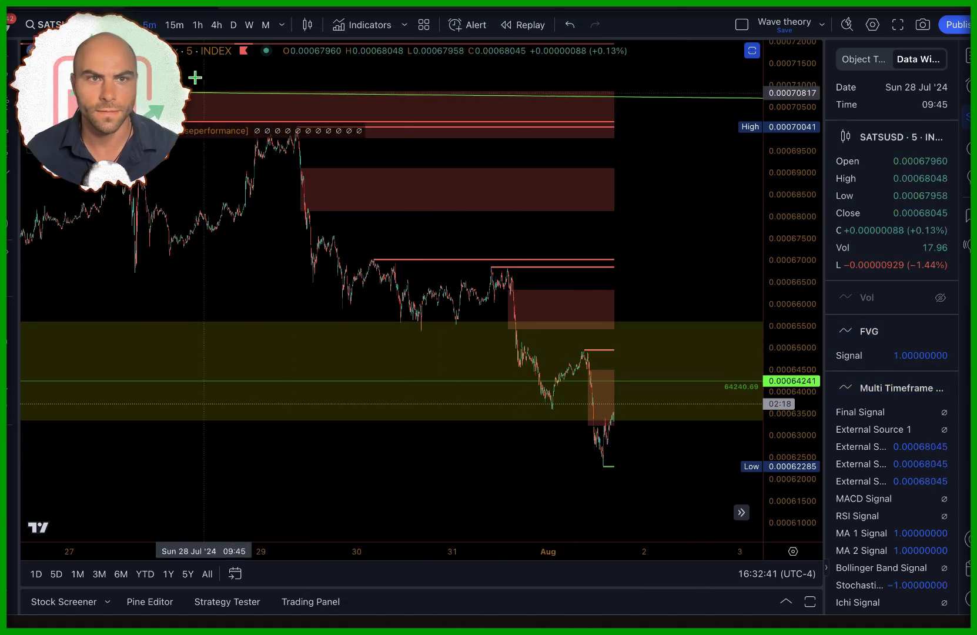
{"action": "left_click", "coordinate": [280, 131]}
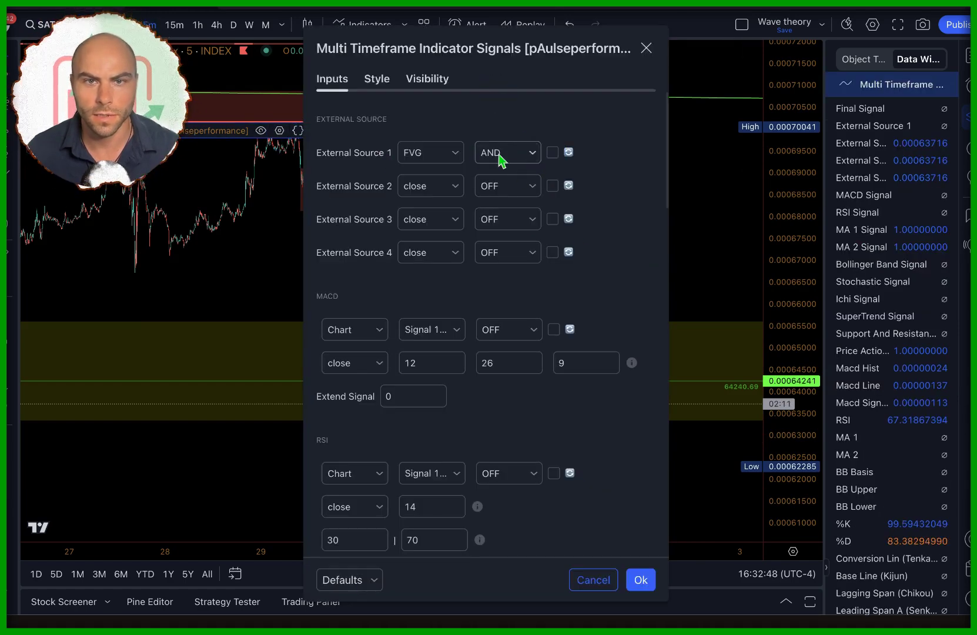
{"action": "scroll", "coordinate": [445, 285], "scroll_direction": "down", "scroll_amount": 6}
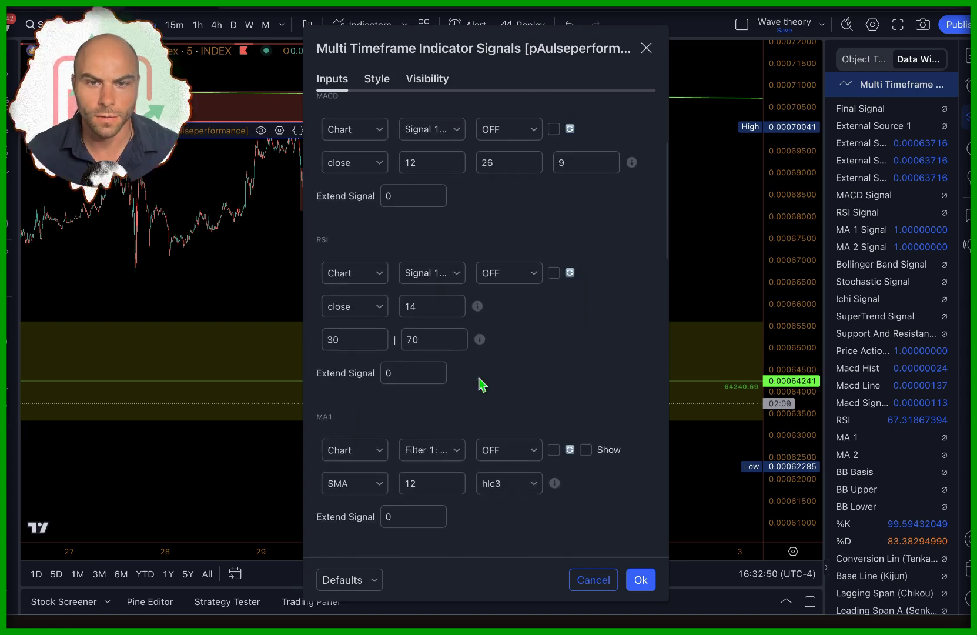
{"action": "scroll", "coordinate": [470, 356], "scroll_direction": "down", "scroll_amount": 3}
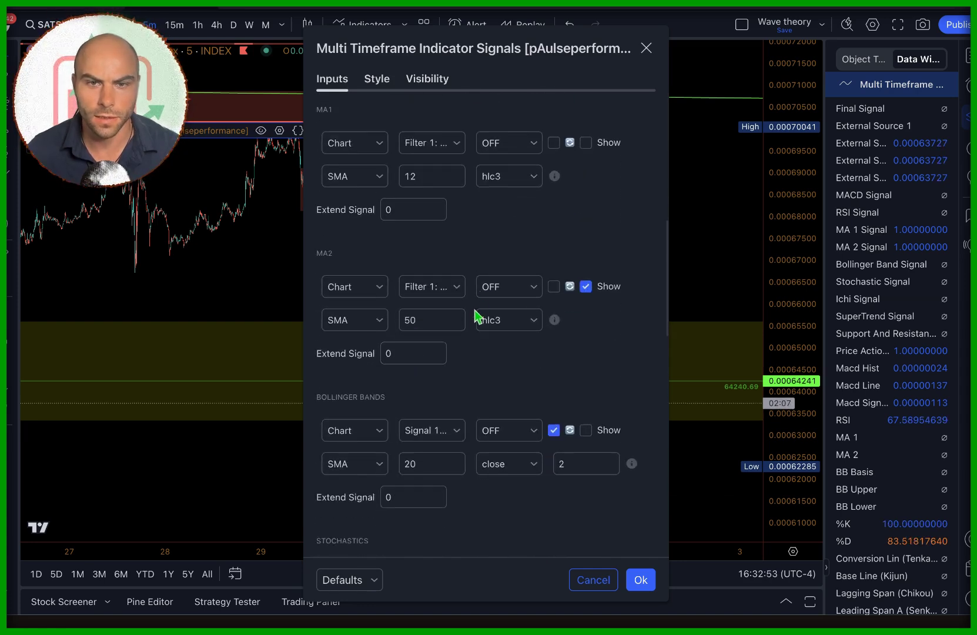
{"action": "scroll", "coordinate": [476, 318], "scroll_direction": "down", "scroll_amount": 7}
{"action": "scroll", "coordinate": [490, 463], "scroll_direction": "down", "scroll_amount": 6}
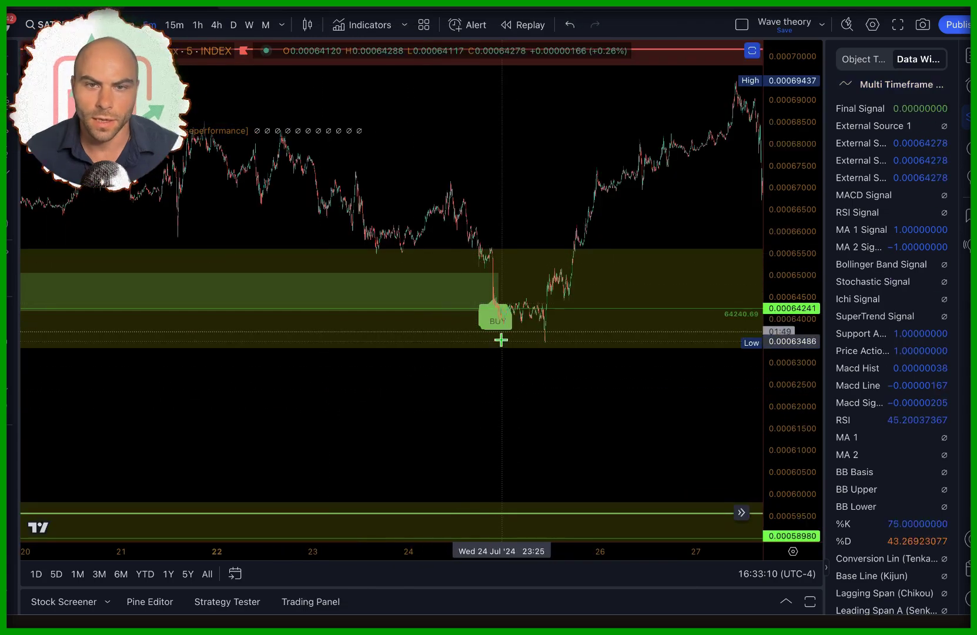
Examine the BUY labels at the green FVG zone around 24 July on the chart, and review the FVG indicator's inputs.
{"action": "scroll", "coordinate": [439, 364], "scroll_direction": "up", "scroll_amount": 2}
{"action": "left_click_drag", "start_coordinate": [375, 385], "coordinate": [643, 405]}
{"action": "scroll", "coordinate": [290, 398], "scroll_direction": "up", "scroll_amount": 8}
{"action": "left_click_drag", "start_coordinate": [259, 399], "coordinate": [505, 402]}
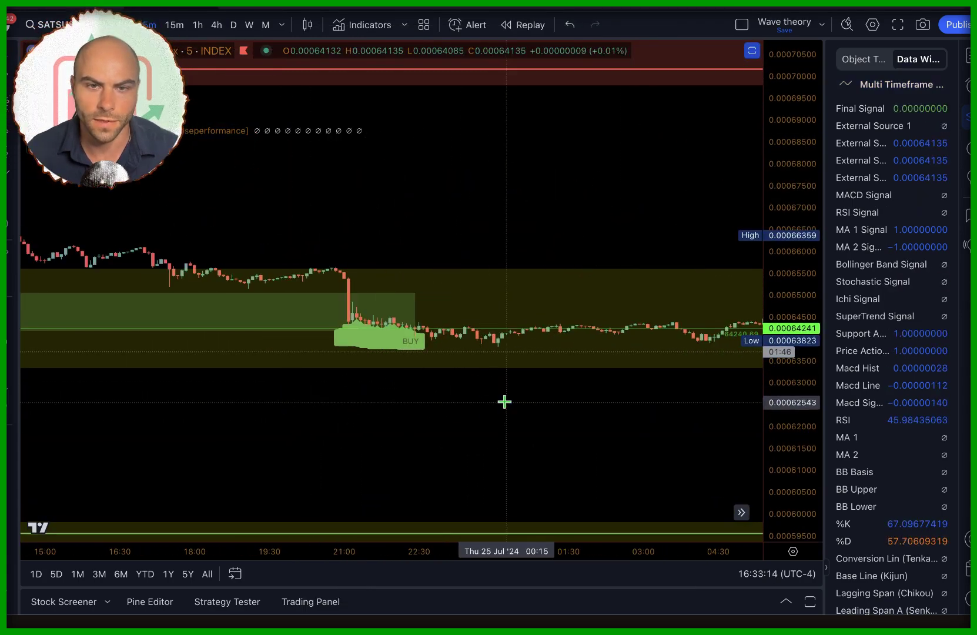
{"action": "scroll", "coordinate": [276, 399], "scroll_direction": "up", "scroll_amount": 2}
{"action": "left_click_drag", "start_coordinate": [278, 401], "coordinate": [571, 425]}
{"action": "scroll", "coordinate": [516, 402], "scroll_direction": "up", "scroll_amount": 5}
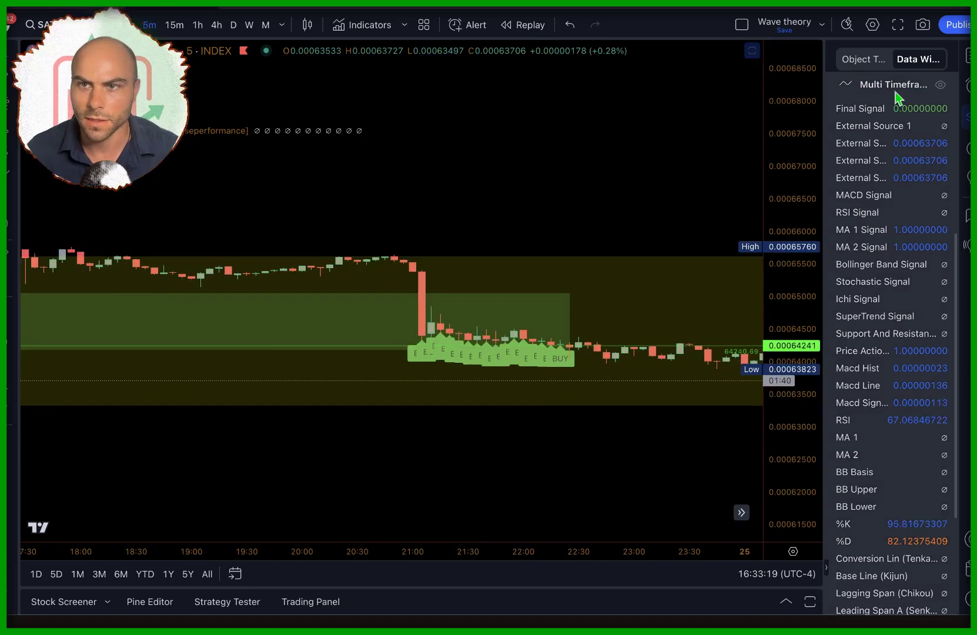
{"action": "scroll", "coordinate": [896, 98], "scroll_direction": "up", "scroll_amount": 5}
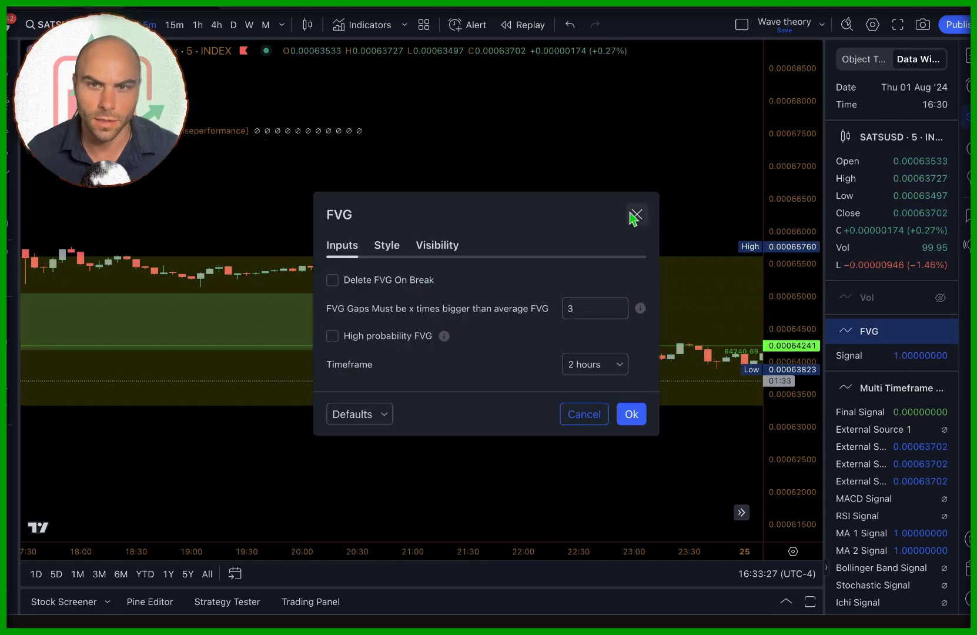
{"action": "left_click", "coordinate": [636, 214]}
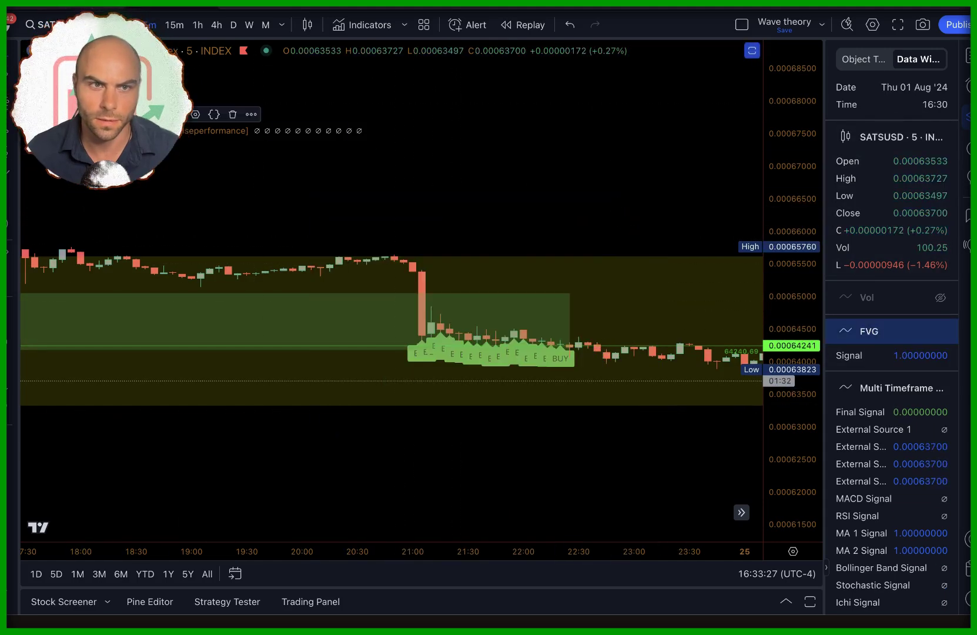
Re-enable Limit Final Signal in the Multi Timeframe Indicator Signals settings and close them.
{"action": "left_click", "coordinate": [280, 130]}
{"action": "scroll", "coordinate": [481, 434], "scroll_direction": "down", "scroll_amount": 15}
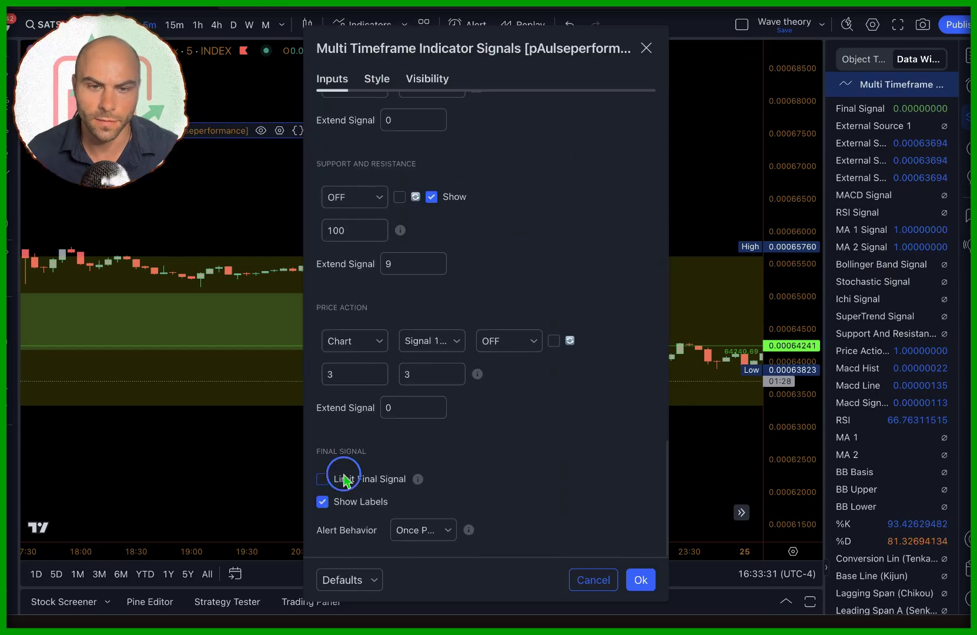
{"action": "left_click_drag", "start_coordinate": [491, 46], "coordinate": [156, 25]}
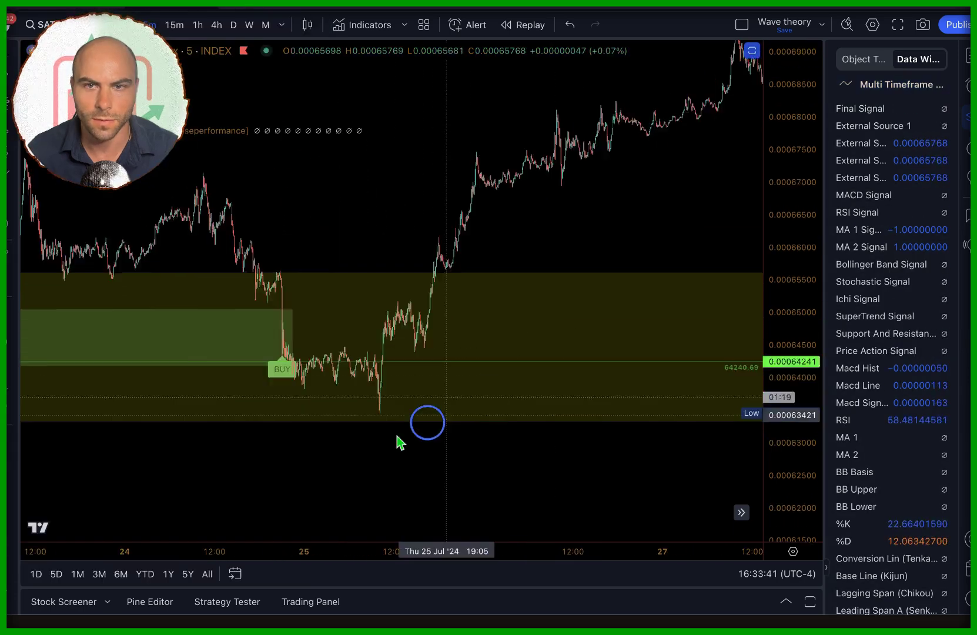
Review the input settings of Multi Timeframe Indicator Signals with the chart at the latest bars, and close them.
{"action": "left_click_drag", "start_coordinate": [659, 192], "coordinate": [396, 342]}
{"action": "left_click_drag", "start_coordinate": [664, 323], "coordinate": [432, 301]}
{"action": "left_click_drag", "start_coordinate": [518, 219], "coordinate": [498, 197]}
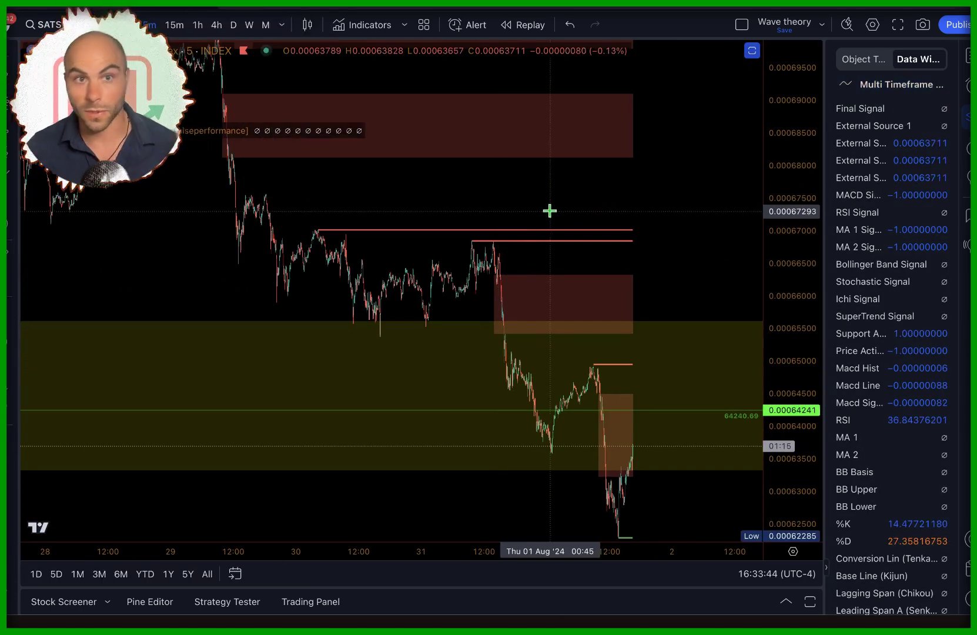
{"action": "mouse_move", "coordinate": [247, 131]}
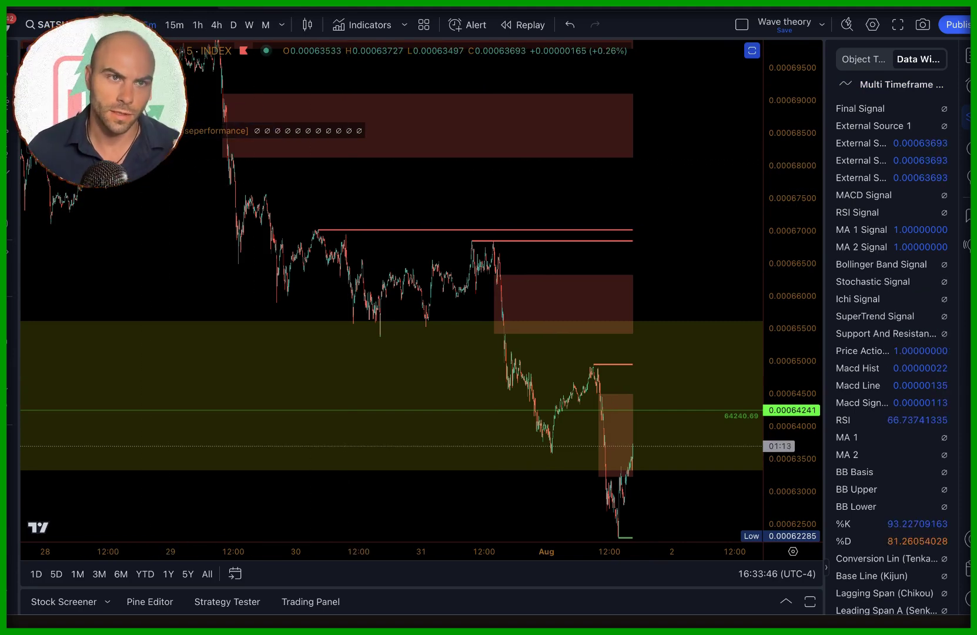
{"action": "left_click", "coordinate": [279, 130]}
{"action": "scroll", "coordinate": [500, 430], "scroll_direction": "down", "scroll_amount": 10}
{"action": "scroll", "coordinate": [500, 431], "scroll_direction": "down", "scroll_amount": 5}
{"action": "left_click", "coordinate": [641, 580]}
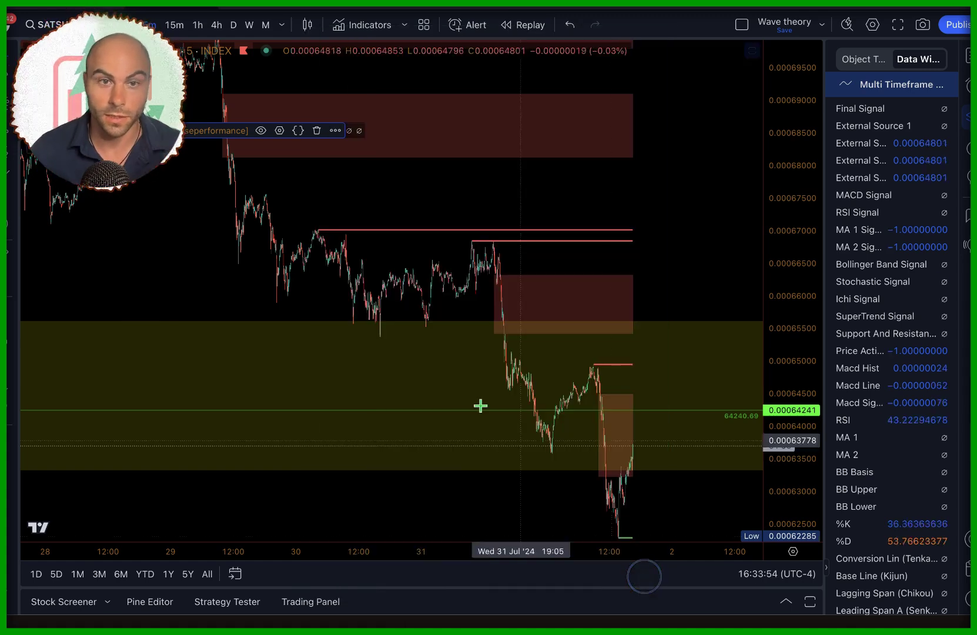
Open the source code of Multi Timeframe Indicator Signals, review its AND, OR and OFF definitions, and collapse the editor.
{"action": "left_click_drag", "start_coordinate": [471, 299], "coordinate": [292, 275]}
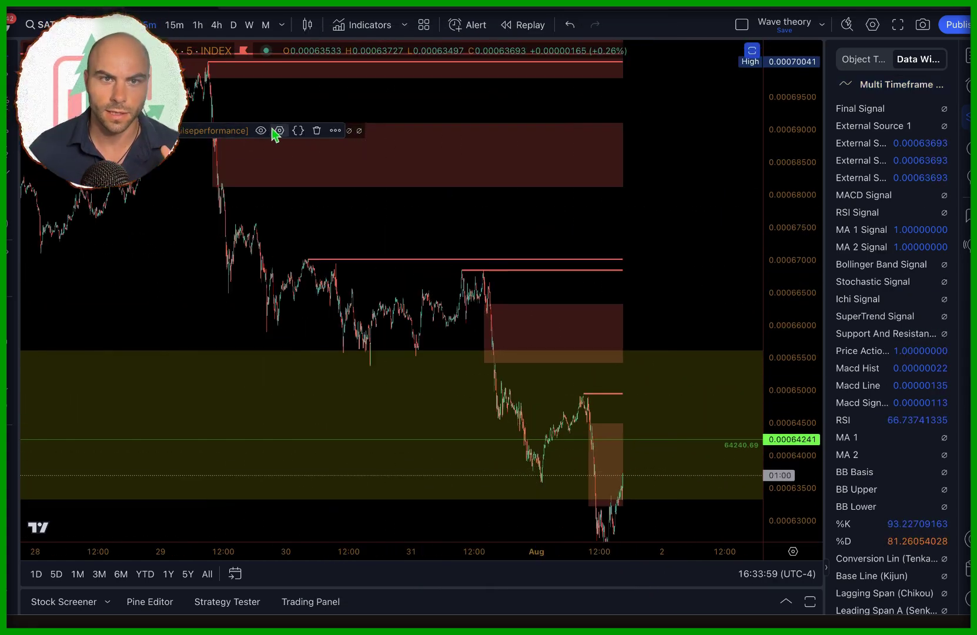
{"action": "left_click", "coordinate": [278, 131]}
{"action": "left_click", "coordinate": [297, 130]}
{"action": "scroll", "coordinate": [147, 416], "scroll_direction": "down", "scroll_amount": 5}
{"action": "left_click", "coordinate": [226, 297]}
{"action": "left_click", "coordinate": [146, 196]}
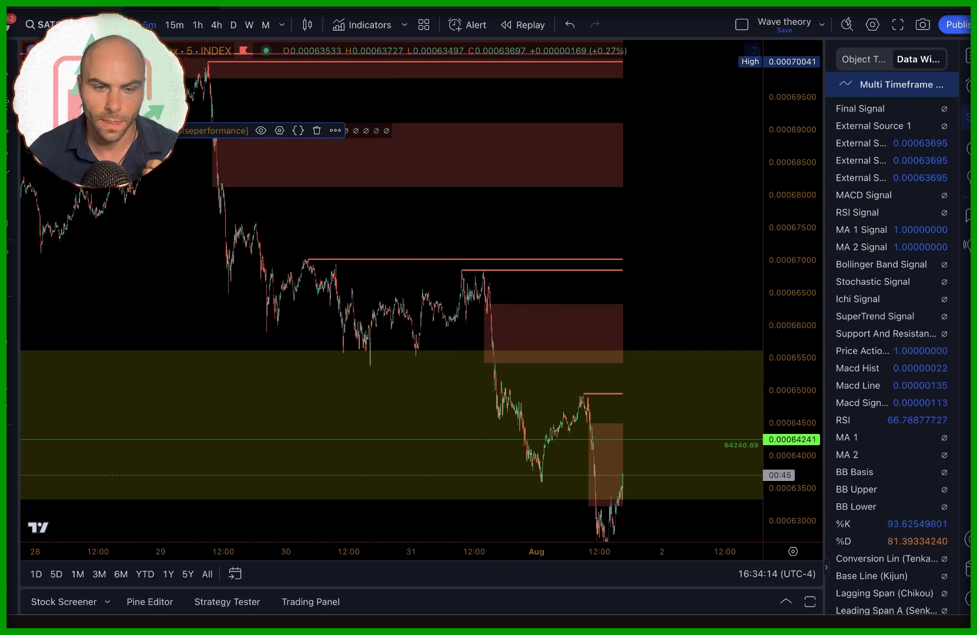
Find the saved Free Strategy Optimizer script with the search "optimi" and open it in the Pine Editor.
{"action": "left_click", "coordinate": [150, 602]}
{"action": "left_click", "coordinate": [579, 223]}
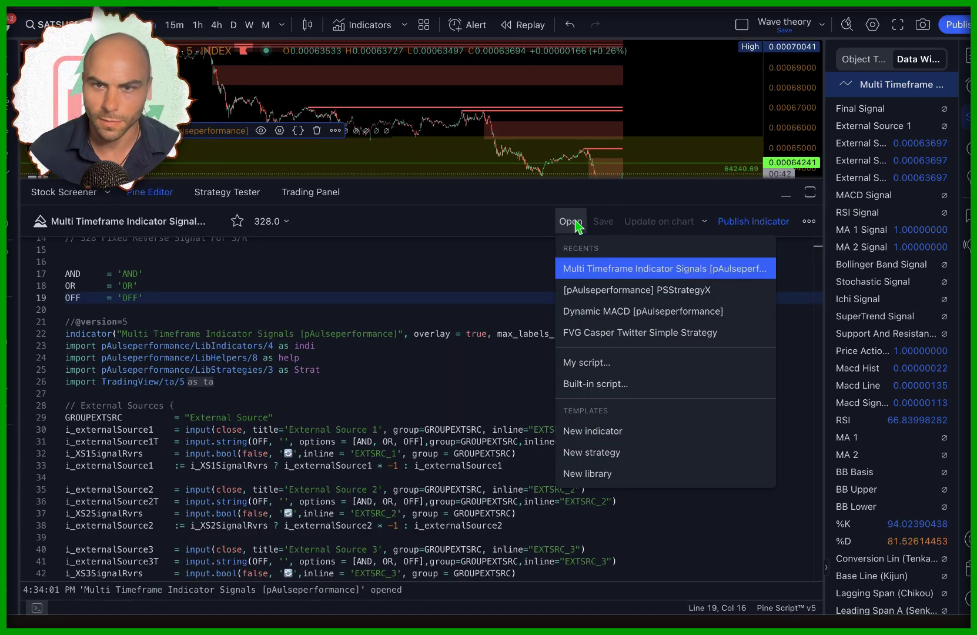
{"action": "left_click", "coordinate": [614, 360]}
{"action": "type", "text": "optimi"}
{"action": "key", "text": "Return"}
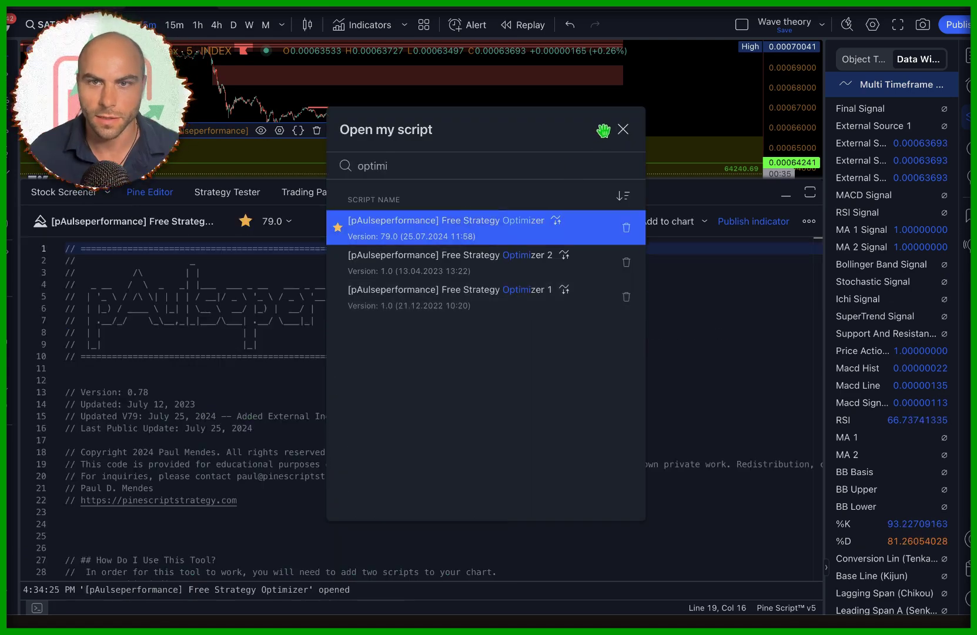
{"action": "left_click", "coordinate": [164, 192]}
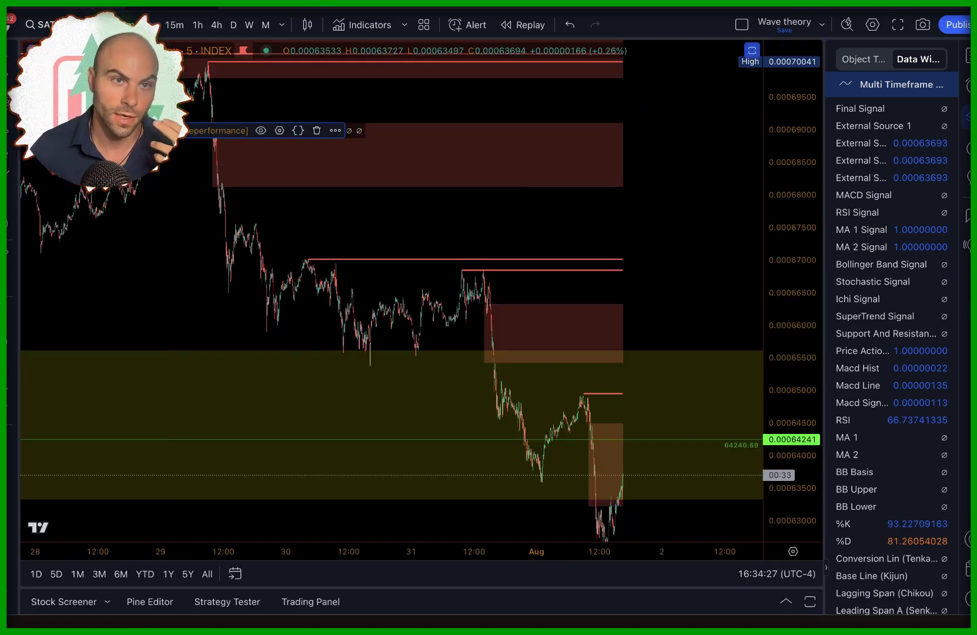
Add the Free Strategy Optimizer script to the chart and collapse the strategy report.
{"action": "left_click", "coordinate": [164, 597]}
{"action": "left_click", "coordinate": [643, 229]}
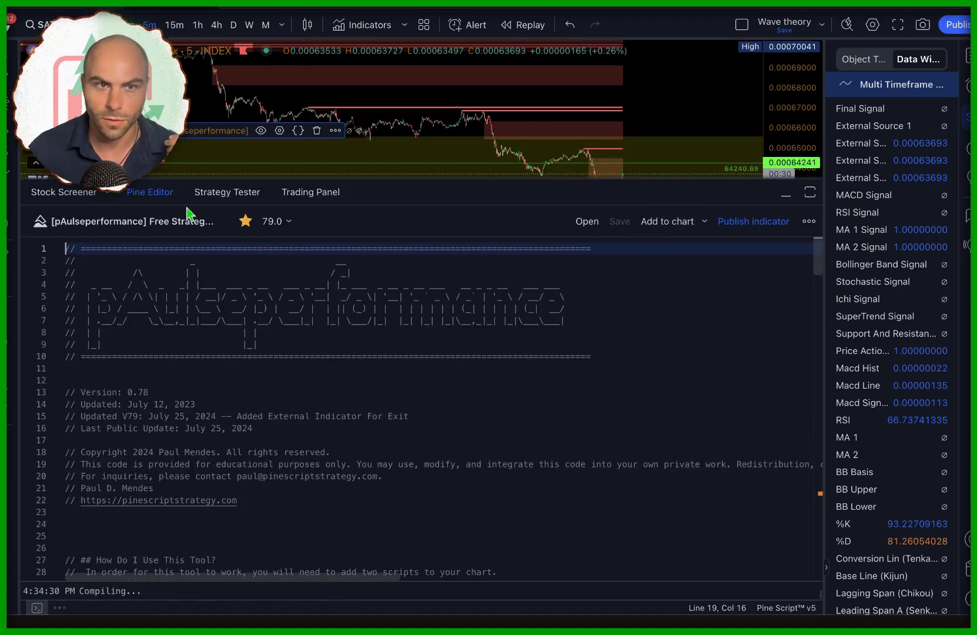
{"action": "left_click", "coordinate": [157, 192]}
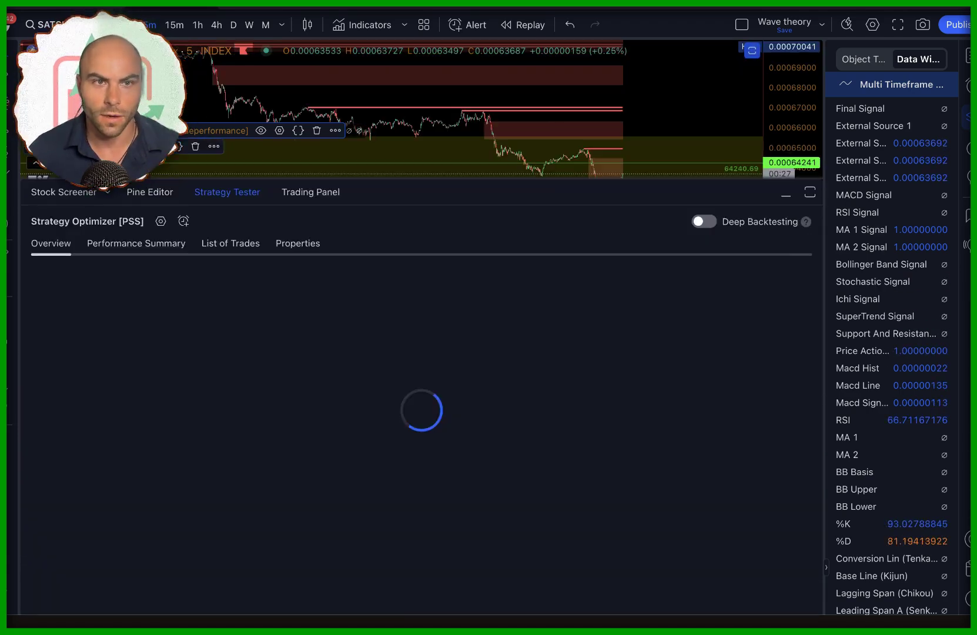
{"action": "left_click", "coordinate": [219, 193]}
Set the Strategy Optimizer's External Entry Source to Multi Timeframe Indicator Signals: Final Signal and close its settings.
{"action": "left_click", "coordinate": [158, 146]}
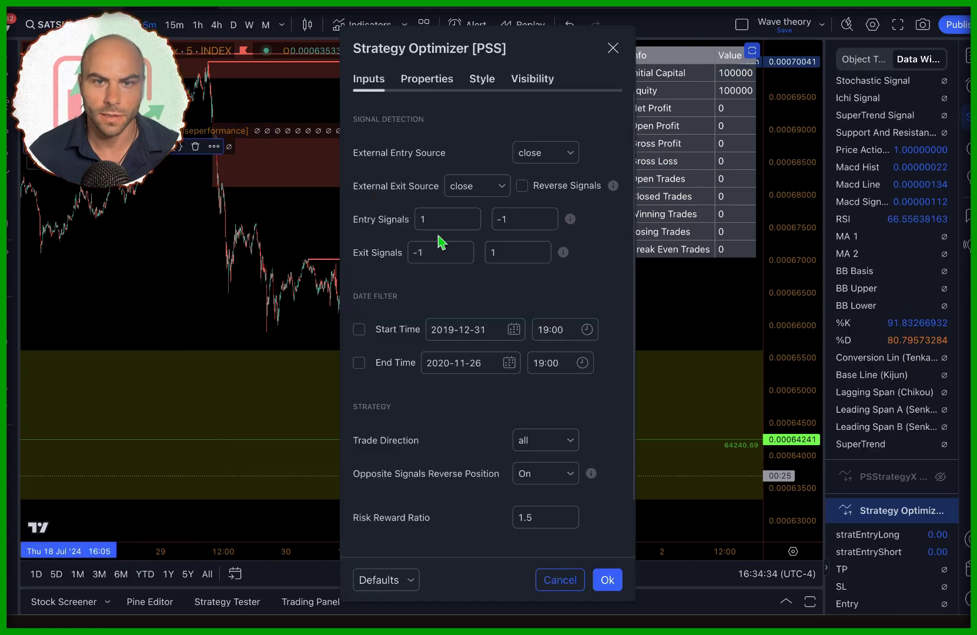
{"action": "left_click", "coordinate": [546, 154]}
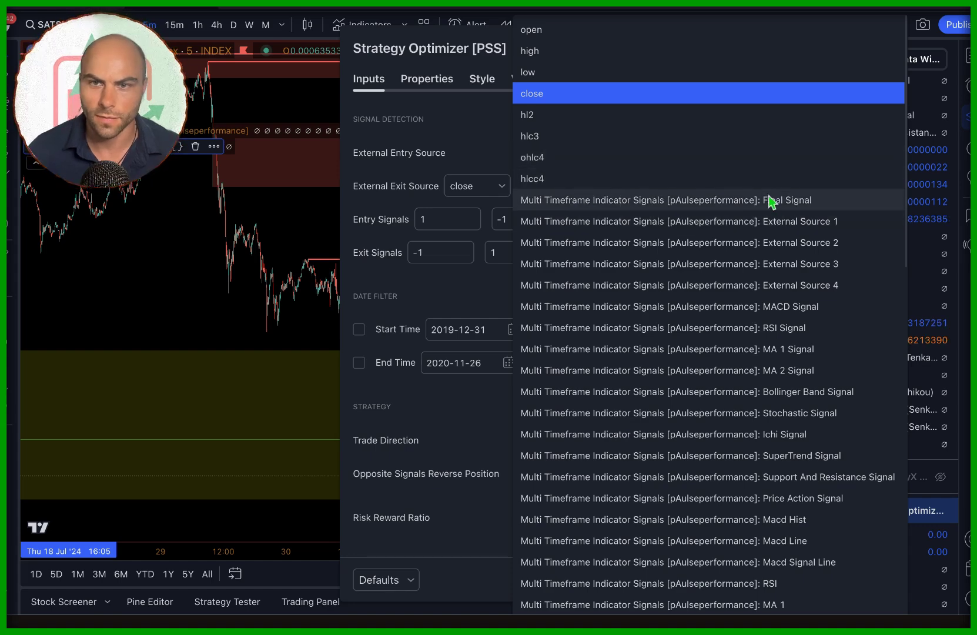
{"action": "left_click", "coordinate": [803, 201]}
{"action": "left_click", "coordinate": [331, 364]}
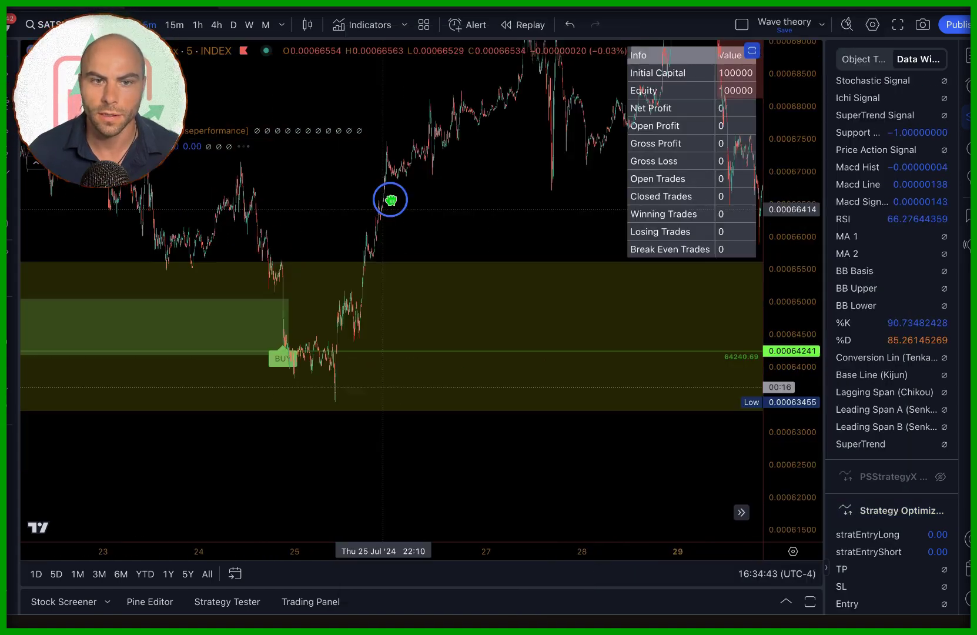
Examine the strategy's long entry and exit at the BUY label around 25 July on the chart.
{"action": "left_click_drag", "start_coordinate": [390, 199], "coordinate": [402, 187]}
{"action": "scroll", "coordinate": [469, 362], "scroll_direction": "up", "scroll_amount": 2}
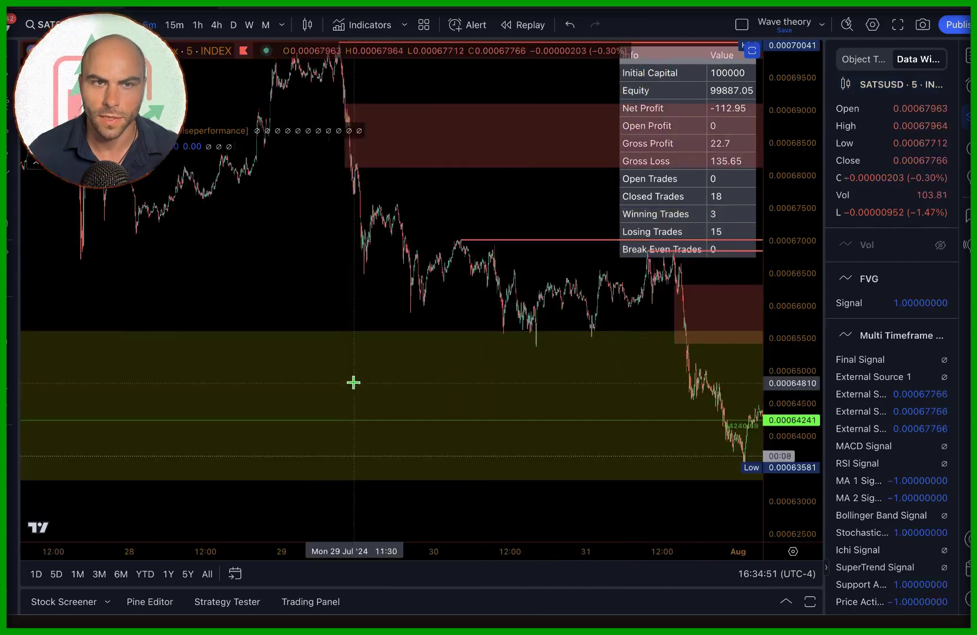
{"action": "left_click_drag", "start_coordinate": [200, 288], "coordinate": [588, 268]}
{"action": "scroll", "coordinate": [452, 345], "scroll_direction": "down", "scroll_amount": 3}
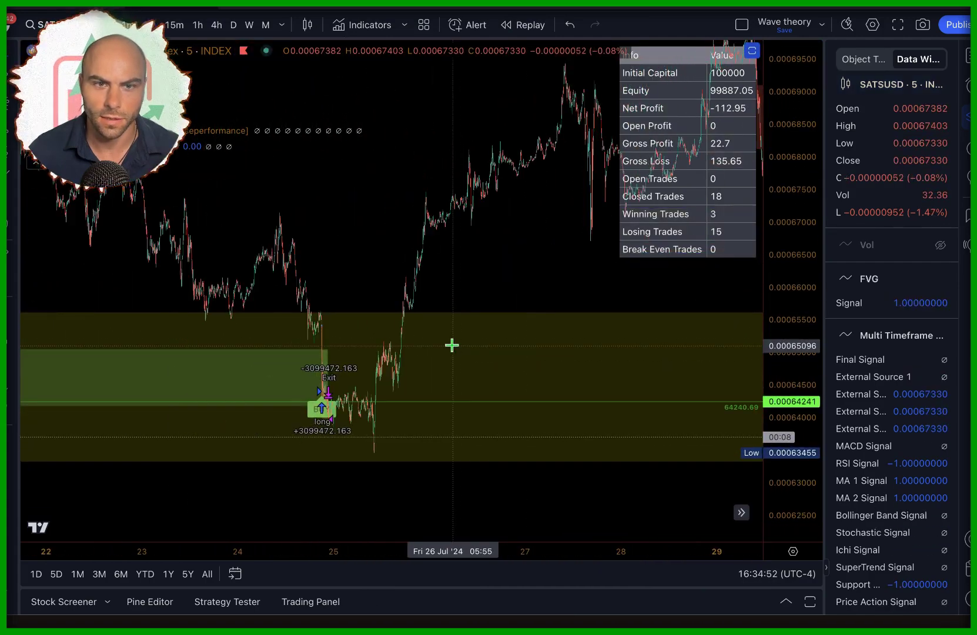
{"action": "left_click_drag", "start_coordinate": [362, 300], "coordinate": [183, 249]}
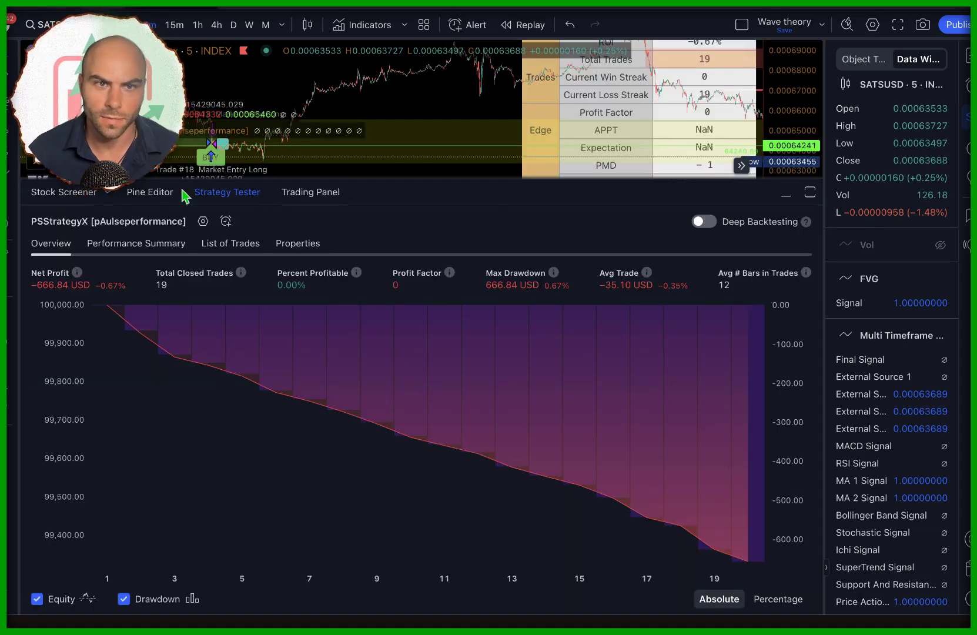
Collapse the strategy report and select the Multi Timeframe Indicator Signals output as External Source in PSStrategyX's settings.
{"action": "left_click", "coordinate": [235, 194]}
{"action": "left_click", "coordinate": [196, 115]}
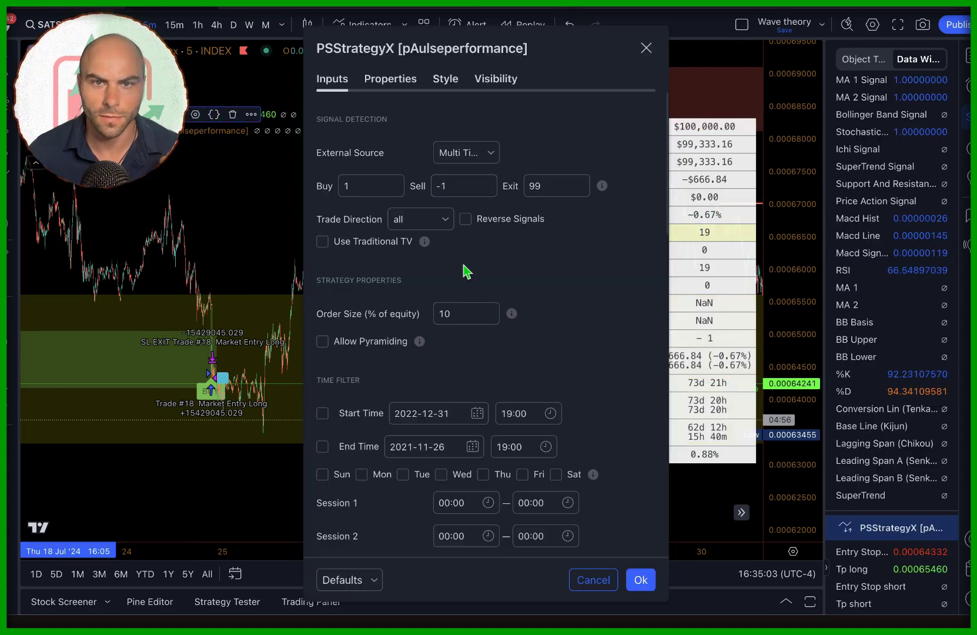
{"action": "left_click", "coordinate": [468, 160]}
{"action": "left_click", "coordinate": [561, 203]}
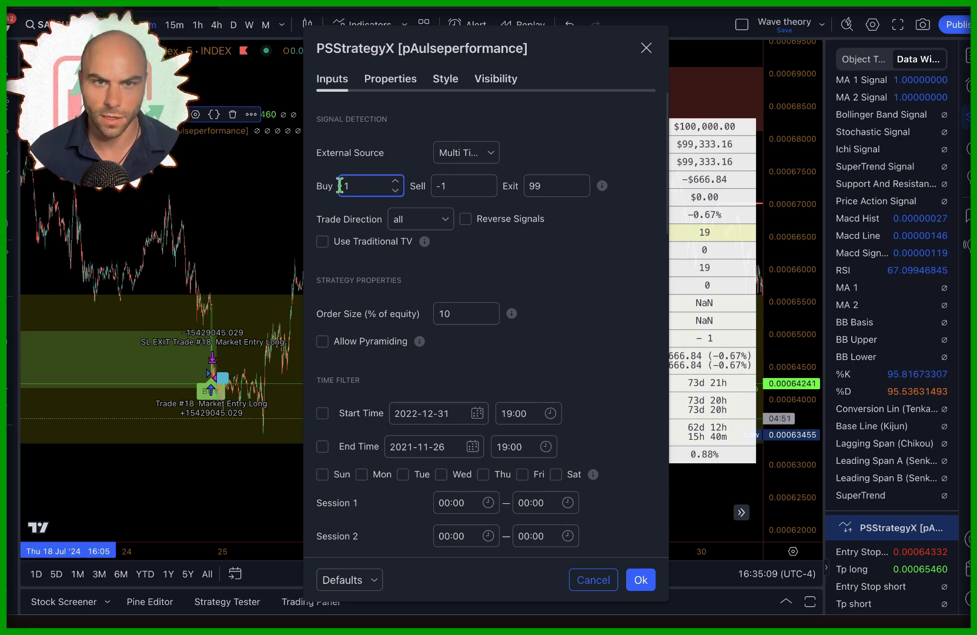
Check the signal values in the data window, set PSStrategyX's Exit value to 999 and apply the settings.
{"action": "scroll", "coordinate": [890, 254], "scroll_direction": "up", "scroll_amount": 8}
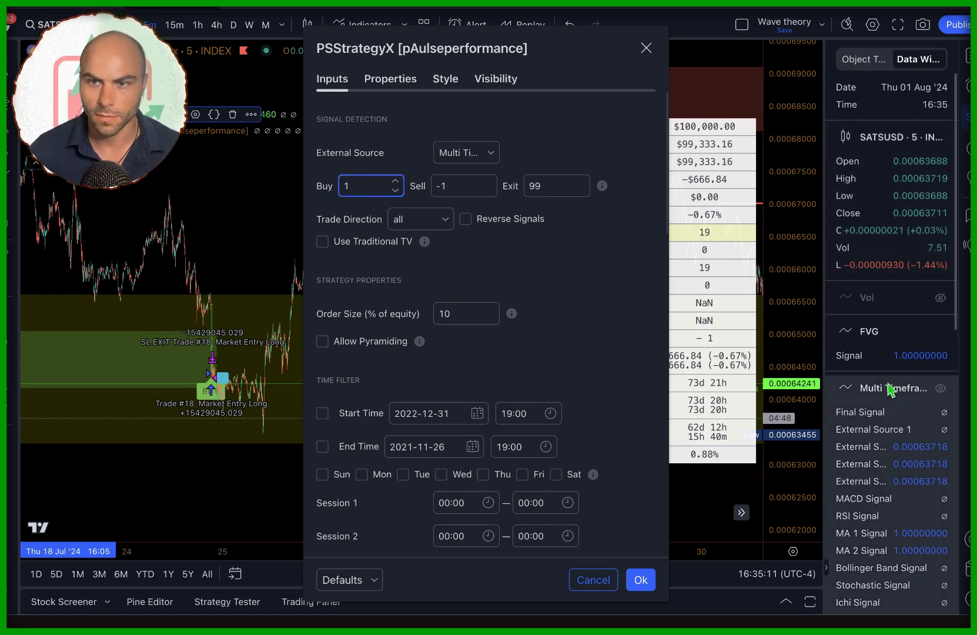
{"action": "scroll", "coordinate": [894, 365], "scroll_direction": "down", "scroll_amount": 5}
{"action": "scroll", "coordinate": [876, 187], "scroll_direction": "up", "scroll_amount": 3}
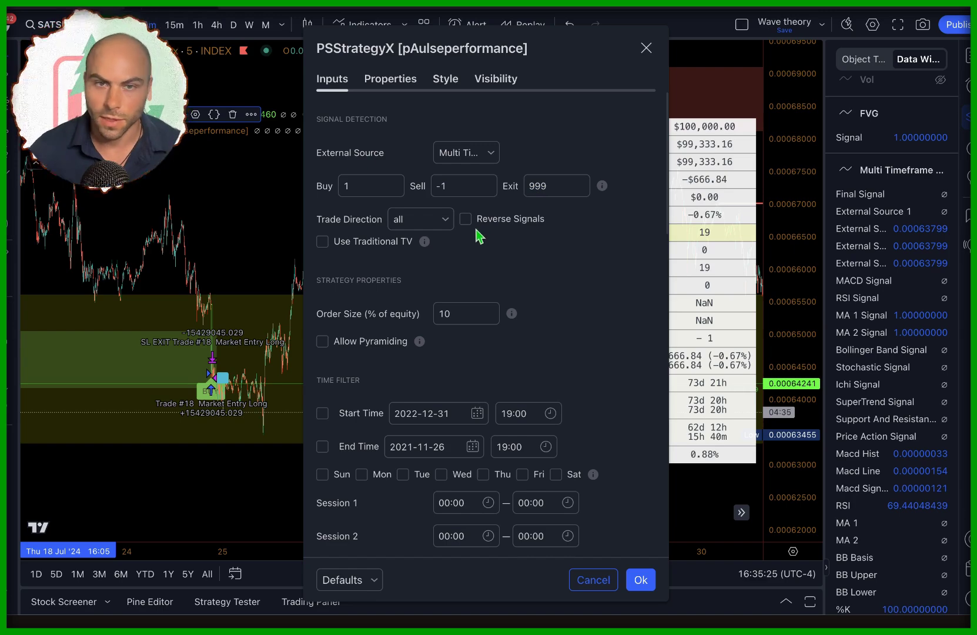
{"action": "left_click", "coordinate": [641, 580]}
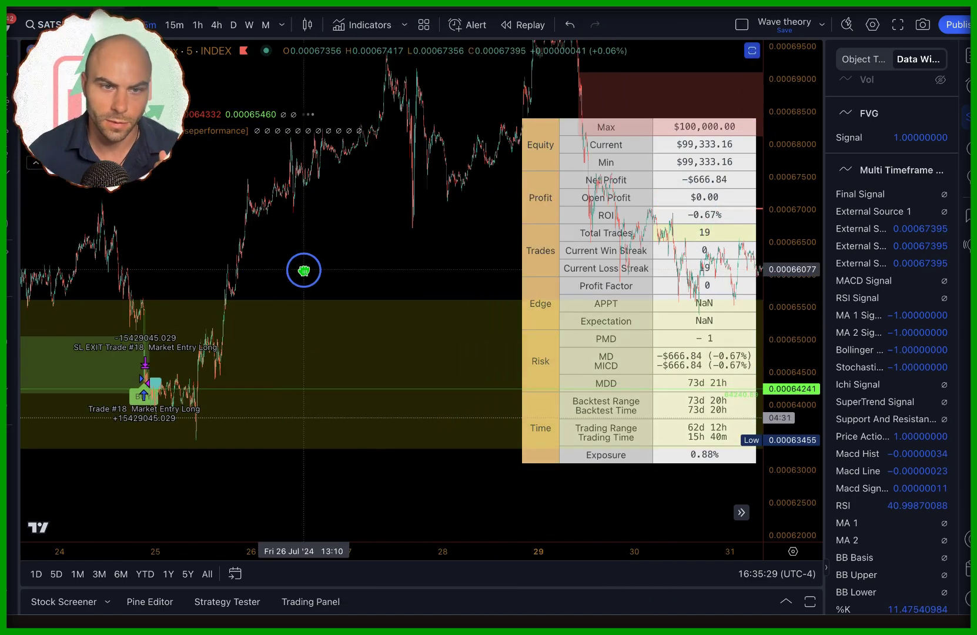
Examine the long entry and stop-loss exit of Trade #18 at the BUY label on 24 July.
{"action": "left_click_drag", "start_coordinate": [168, 261], "coordinate": [552, 181]}
{"action": "scroll", "coordinate": [360, 300], "scroll_direction": "up", "scroll_amount": 5}
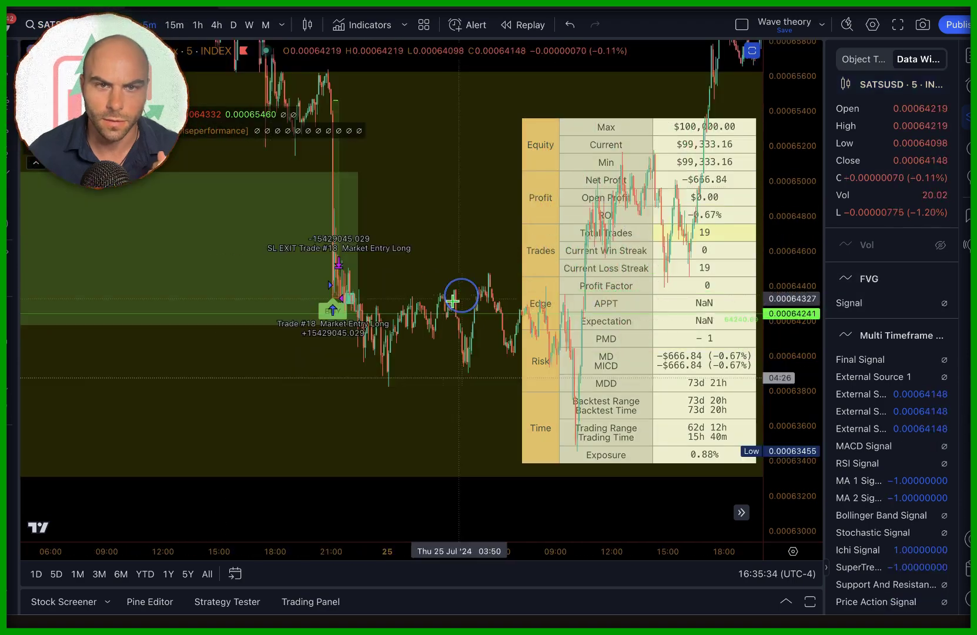
{"action": "scroll", "coordinate": [338, 393], "scroll_direction": "up", "scroll_amount": 3}
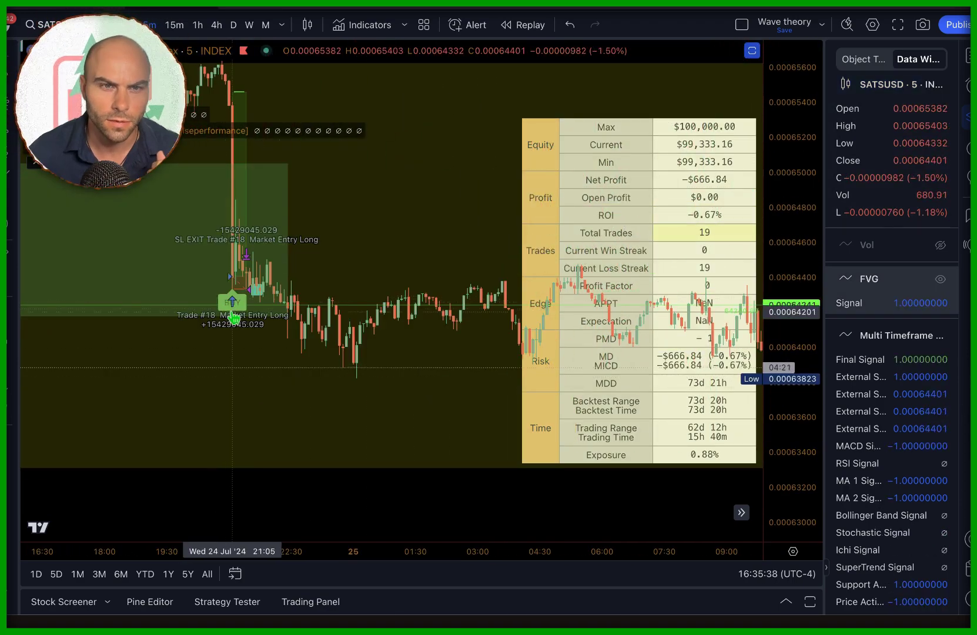
{"action": "scroll", "coordinate": [196, 286], "scroll_direction": "down", "scroll_amount": 2}
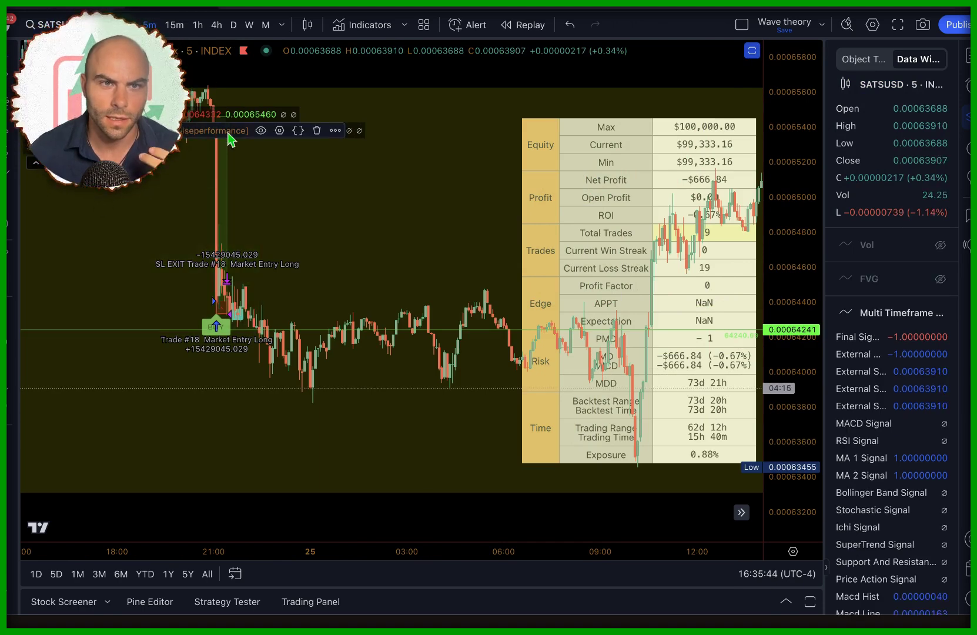
Change External Source 1 to open in the Multi Timeframe Indicator Signals settings.
{"action": "left_click", "coordinate": [280, 130]}
{"action": "left_click", "coordinate": [450, 154]}
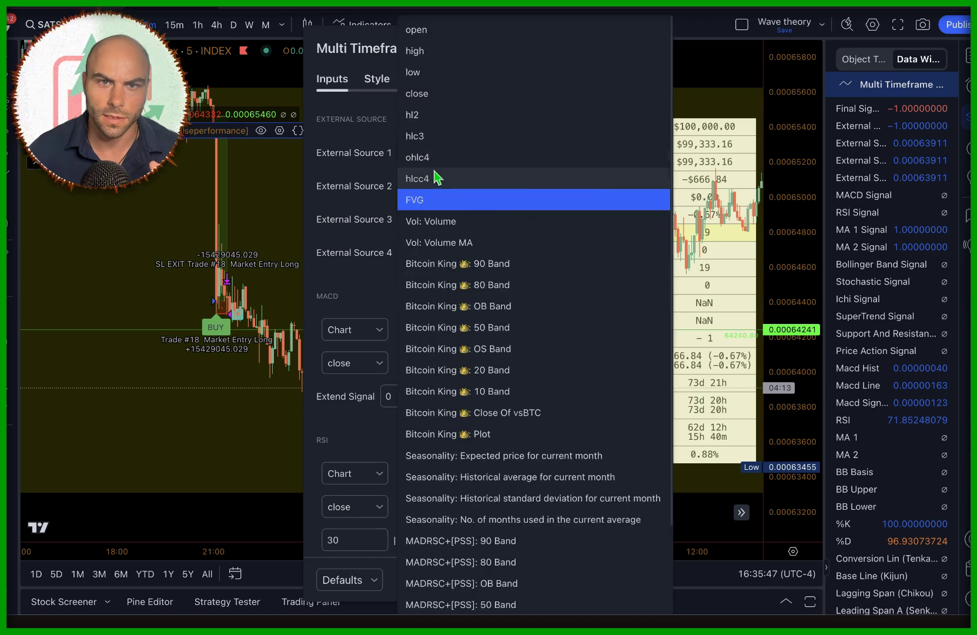
{"action": "scroll", "coordinate": [502, 366], "scroll_direction": "down", "scroll_amount": 1}
{"action": "scroll", "coordinate": [460, 146], "scroll_direction": "up", "scroll_amount": 1}
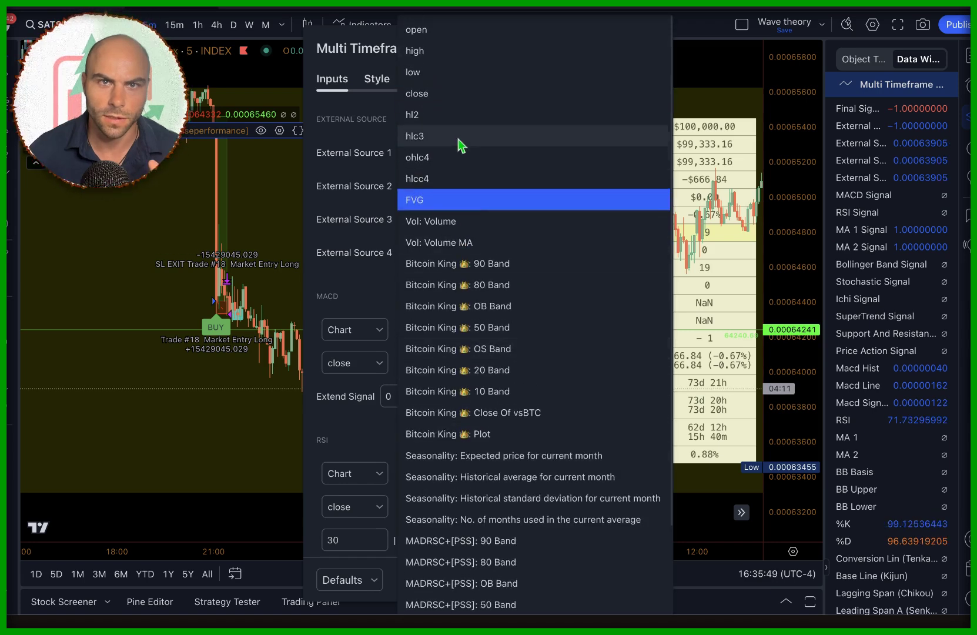
{"action": "left_click", "coordinate": [458, 31]}
Set the MACD logical operator to AND, review its signal types and apply the indicator settings.
{"action": "scroll", "coordinate": [482, 292], "scroll_direction": "down", "scroll_amount": 2}
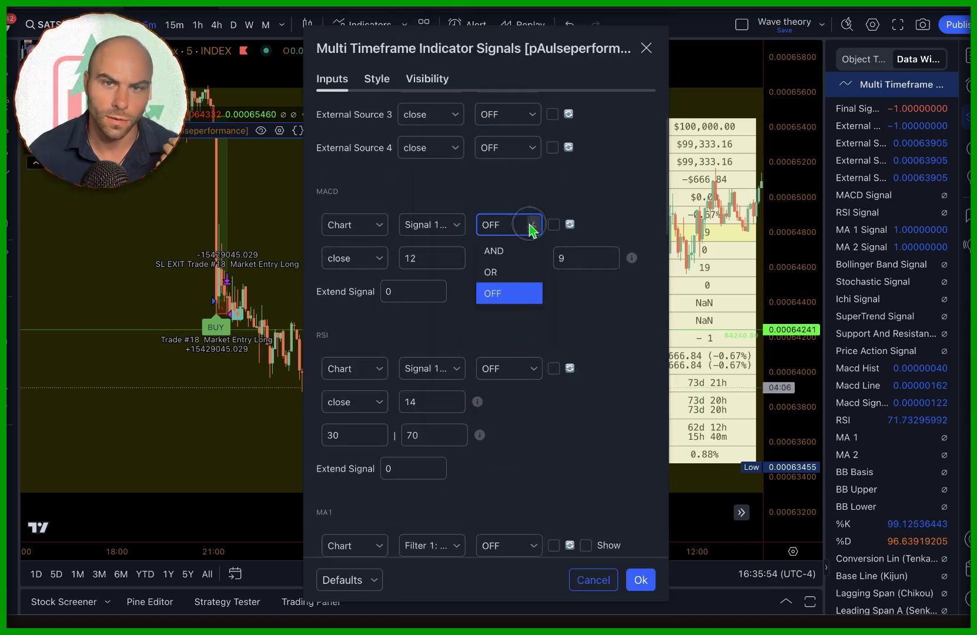
{"action": "left_click", "coordinate": [521, 251]}
{"action": "left_click", "coordinate": [428, 225]}
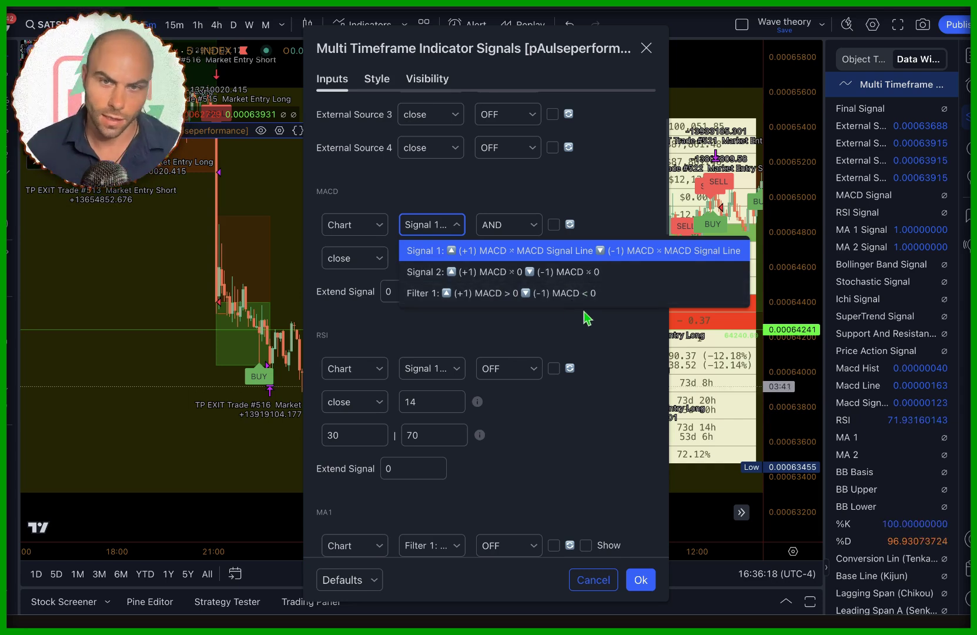
{"action": "left_click", "coordinate": [474, 327]}
{"action": "left_click", "coordinate": [641, 579]}
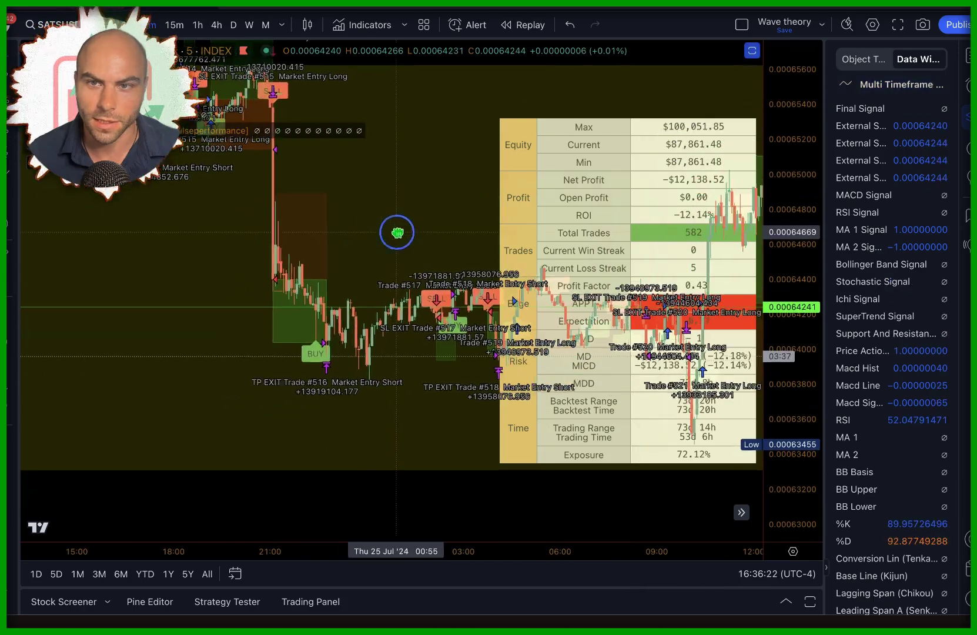
Zoom in on the trades around 25 July, restore the lower indicator panes and show MADRSC+[PSS].
{"action": "scroll", "coordinate": [397, 231], "scroll_direction": "left", "scroll_amount": 5}
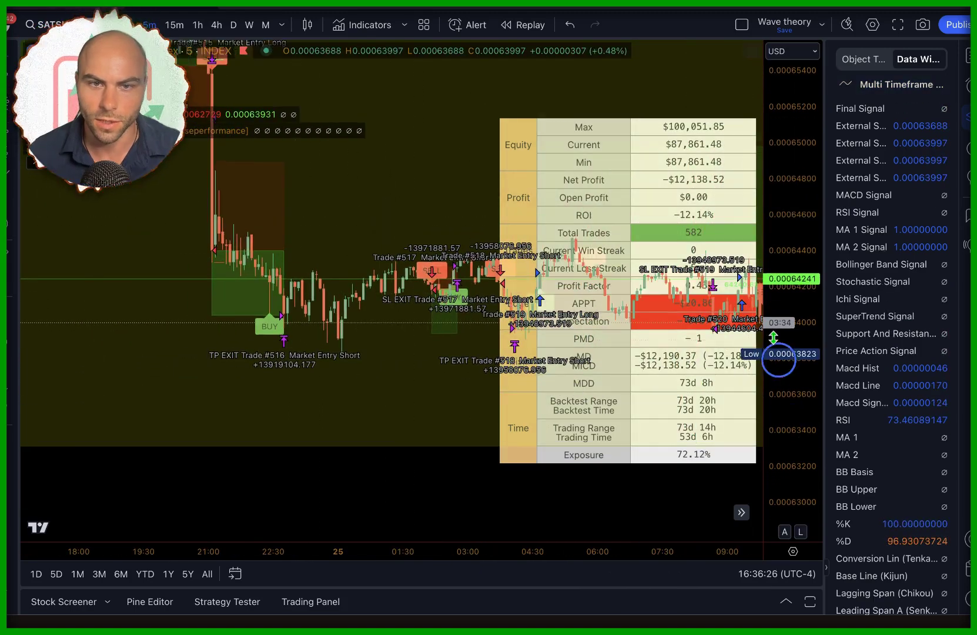
{"action": "scroll", "coordinate": [332, 197], "scroll_direction": "up", "scroll_amount": 5}
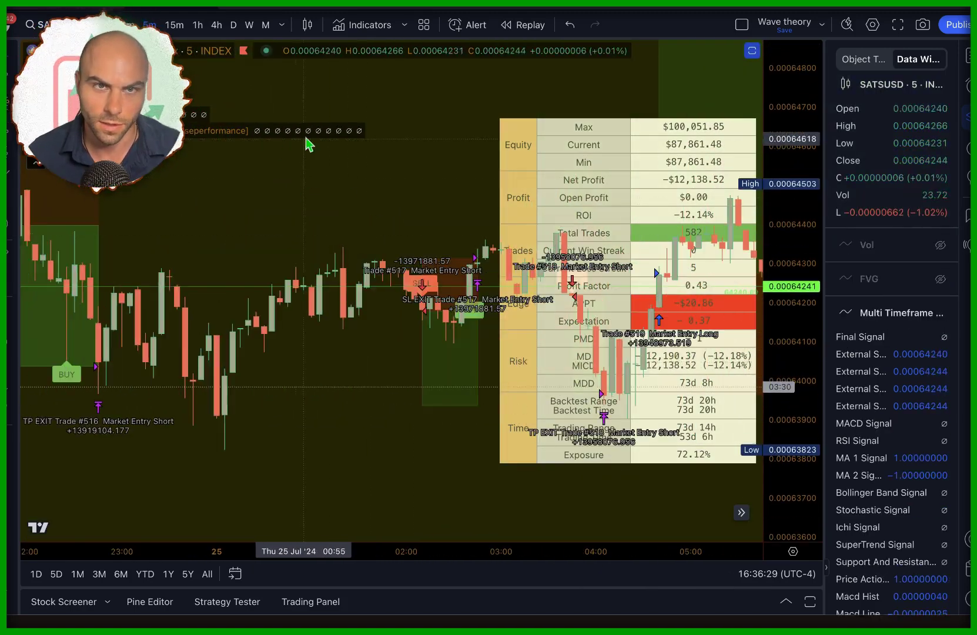
{"action": "scroll", "coordinate": [412, 255], "scroll_direction": "up", "scroll_amount": 2}
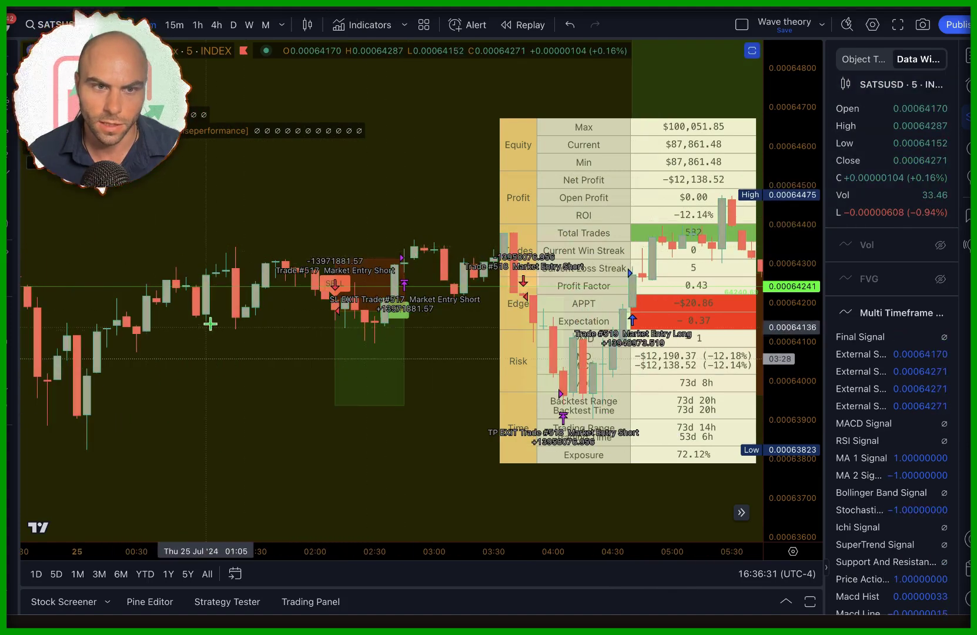
{"action": "double_click", "coordinate": [218, 323]}
{"action": "left_click", "coordinate": [103, 440]}
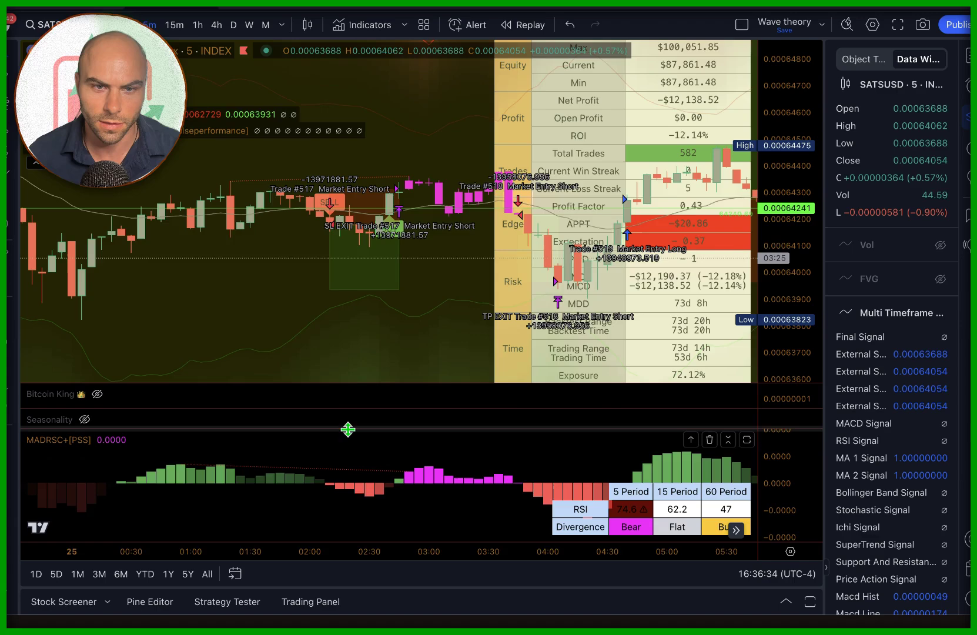
Compare the MADRSC+[PSS] histogram with the SELL entry of Trade #517 on the price chart.
{"action": "scroll", "coordinate": [327, 287], "scroll_direction": "down", "scroll_amount": 2}
{"action": "scroll", "coordinate": [421, 348], "scroll_direction": "up", "scroll_amount": 5}
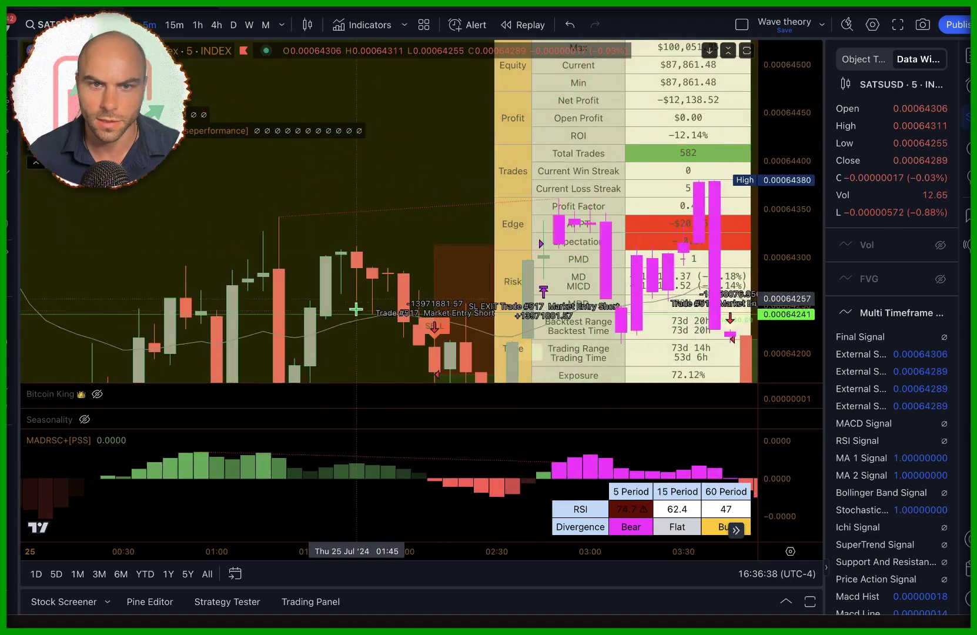
{"action": "left_click_drag", "start_coordinate": [226, 399], "coordinate": [354, 483]}
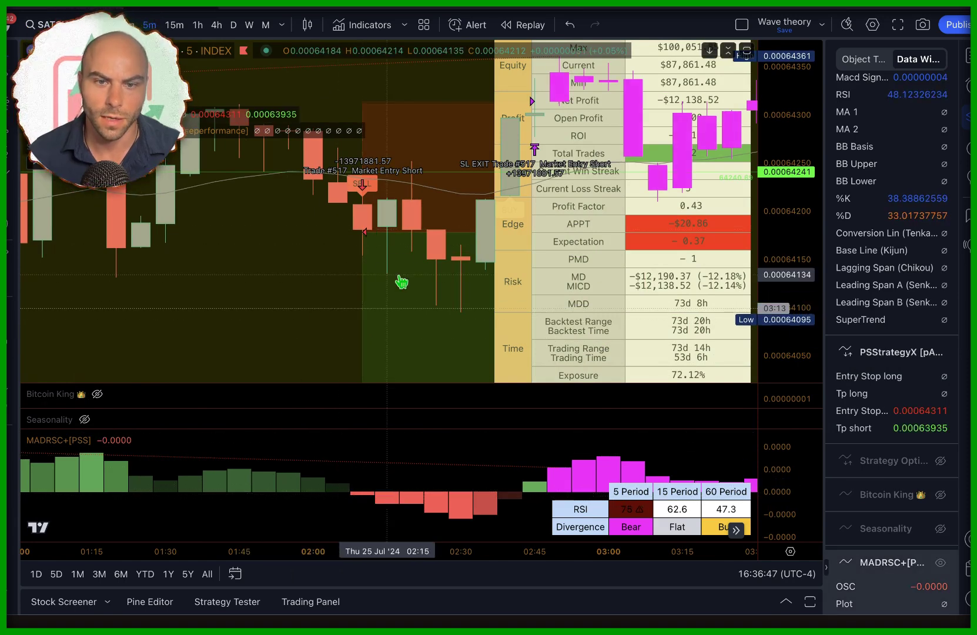
Compare the MADRSC+[PSS] histogram with the entries and exits from Trade #517 through Trade #520 on the price chart.
{"action": "left_click_drag", "start_coordinate": [393, 275], "coordinate": [203, 231]}
{"action": "scroll", "coordinate": [411, 225], "scroll_direction": "down", "scroll_amount": 1}
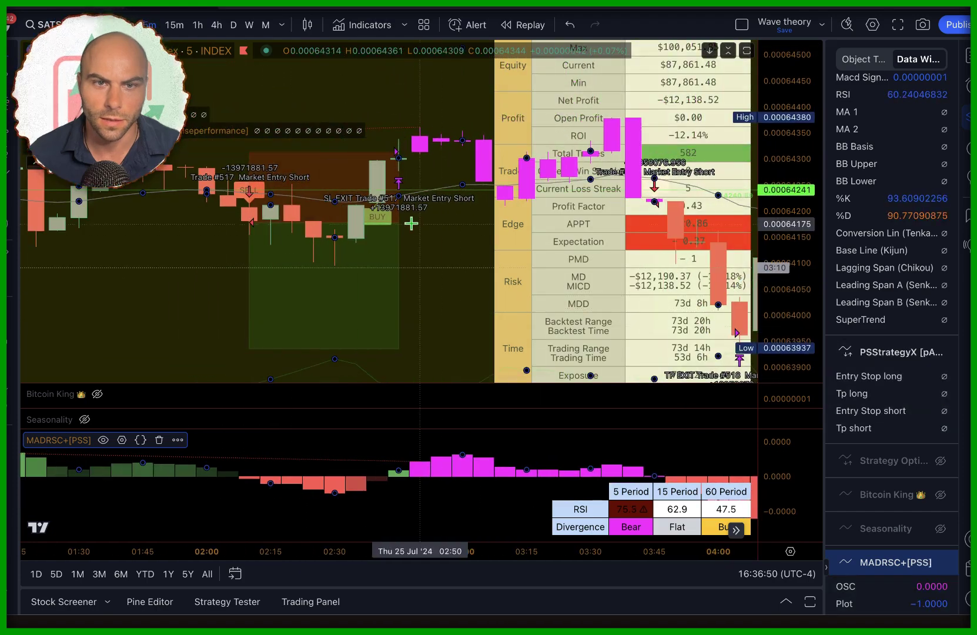
{"action": "left_click_drag", "start_coordinate": [419, 157], "coordinate": [226, 187]}
{"action": "scroll", "coordinate": [334, 303], "scroll_direction": "down", "scroll_amount": 2}
{"action": "left_click_drag", "start_coordinate": [368, 251], "coordinate": [121, 222]}
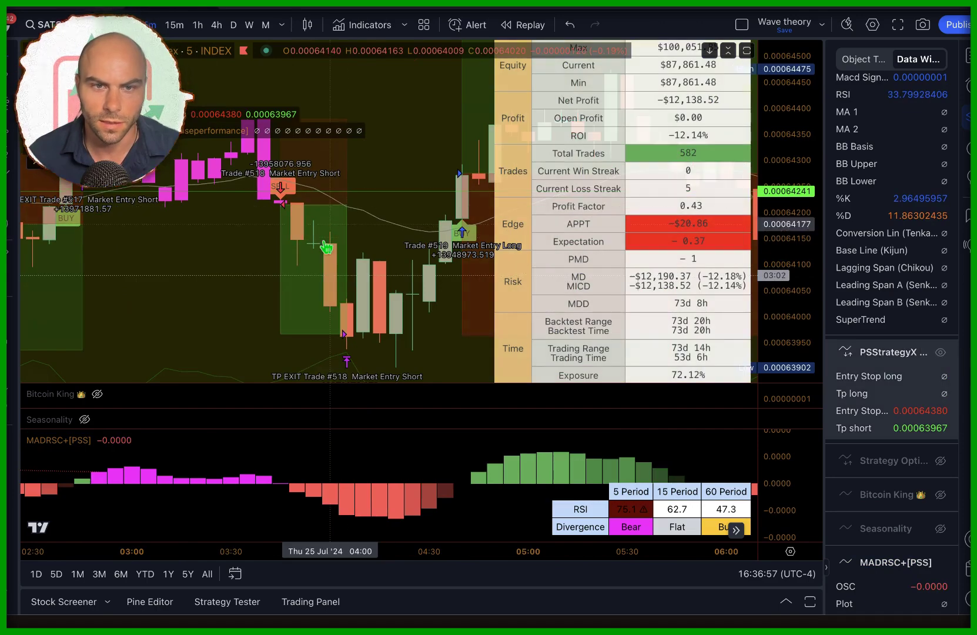
{"action": "left_click_drag", "start_coordinate": [468, 126], "coordinate": [301, 240]}
{"action": "scroll", "coordinate": [301, 239], "scroll_direction": "down", "scroll_amount": 2}
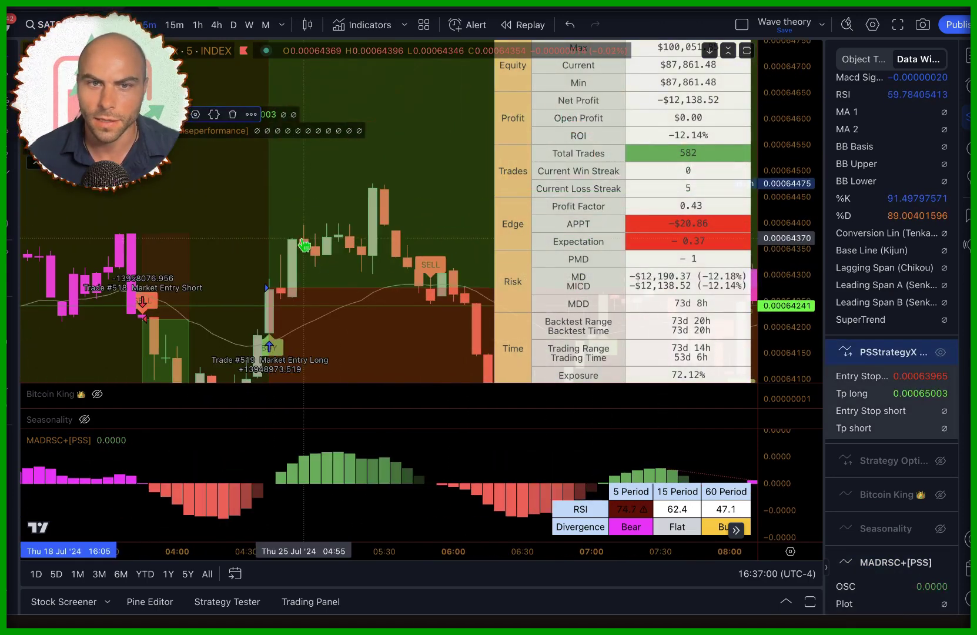
{"action": "scroll", "coordinate": [304, 245], "scroll_direction": "down", "scroll_amount": 3}
{"action": "left_click_drag", "start_coordinate": [550, 223], "coordinate": [129, 213]}
{"action": "left_click_drag", "start_coordinate": [779, 116], "coordinate": [778, 154]}
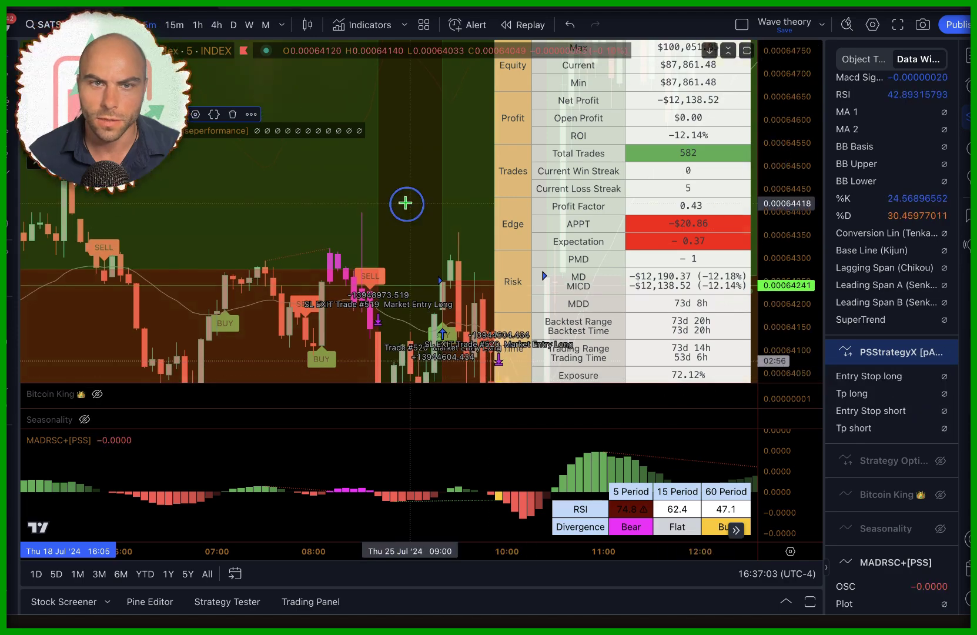
Maximize the price pane and examine the chart around the long entry of Trade #521 on 25 July.
{"action": "double_click", "coordinate": [639, 184]}
{"action": "left_click_drag", "start_coordinate": [805, 97], "coordinate": [805, 129]}
{"action": "left_click_drag", "start_coordinate": [428, 257], "coordinate": [146, 172]}
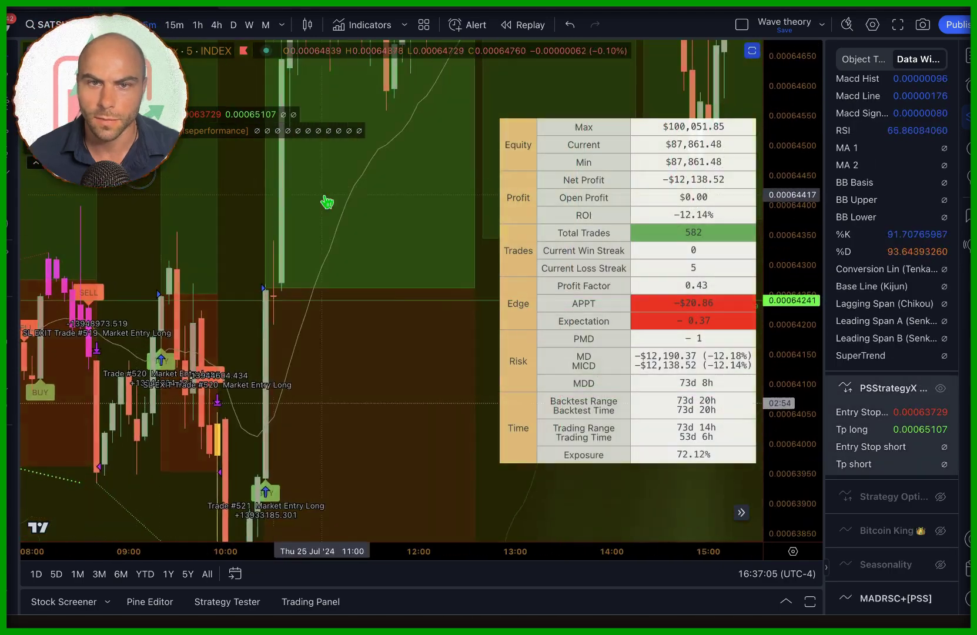
{"action": "left_click_drag", "start_coordinate": [327, 201], "coordinate": [283, 234]}
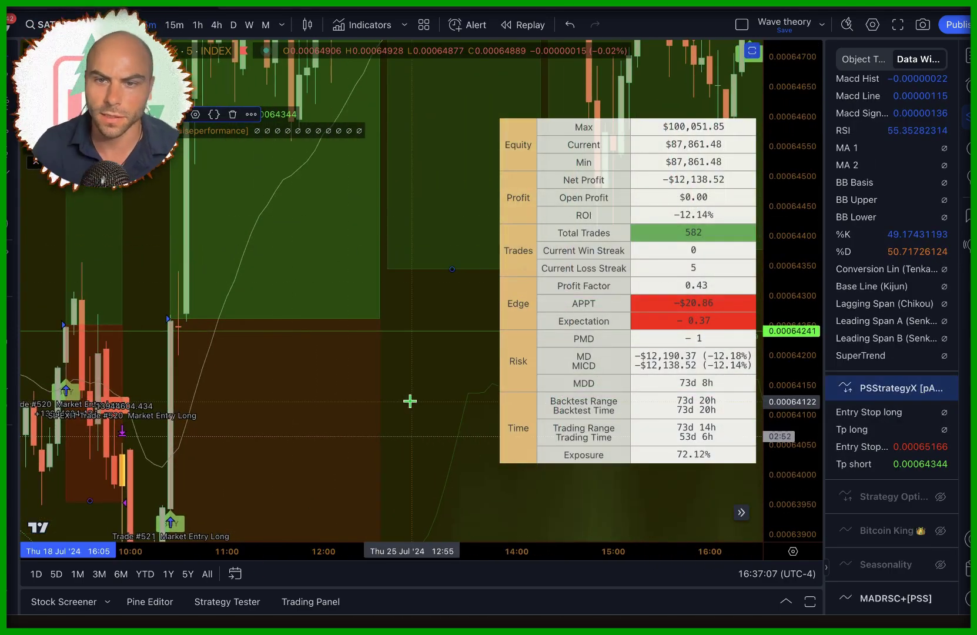
Open the PSStrategyX properties from the strategy report and set Pyramiding to 1 order.
{"action": "left_click", "coordinate": [228, 601]}
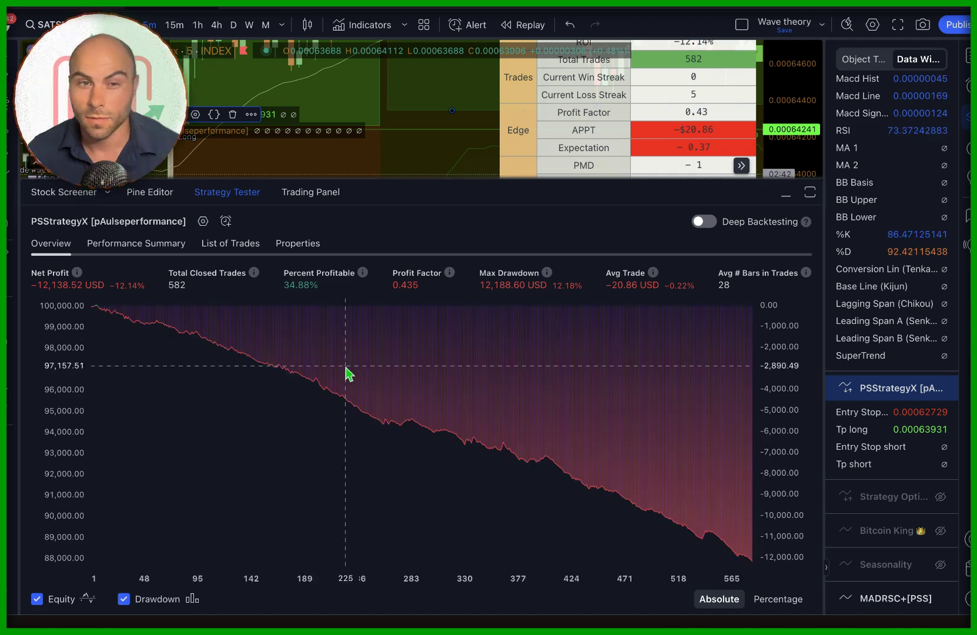
{"action": "left_click", "coordinate": [202, 221]}
{"action": "left_click", "coordinate": [397, 87]}
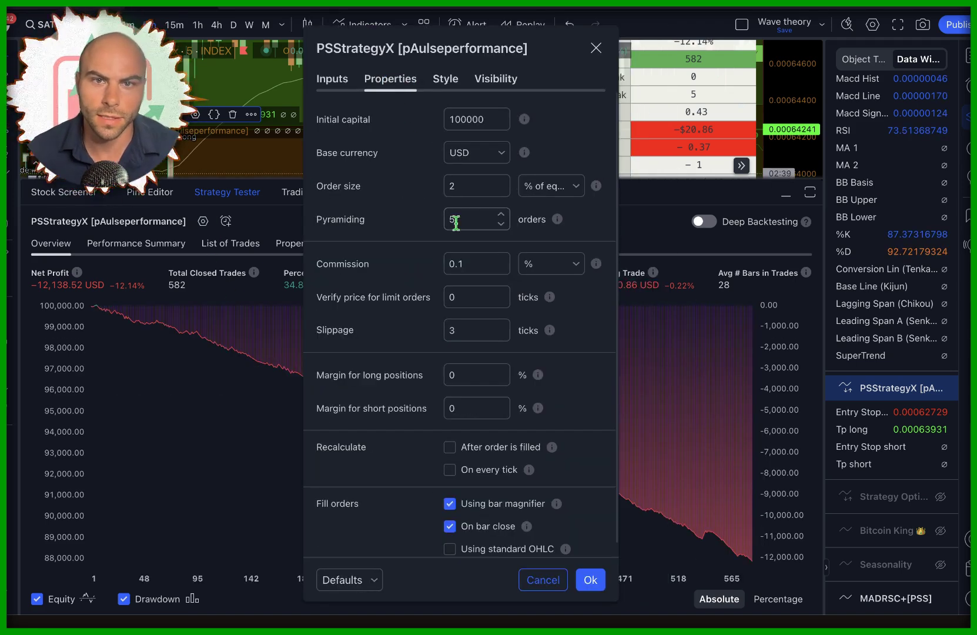
{"action": "left_click", "coordinate": [548, 184]}
{"action": "left_click", "coordinate": [424, 180]}
{"action": "left_click", "coordinate": [475, 219]}
{"action": "left_click", "coordinate": [502, 224]}
{"action": "left_click", "coordinate": [502, 224]}
{"action": "left_click", "coordinate": [502, 224]}
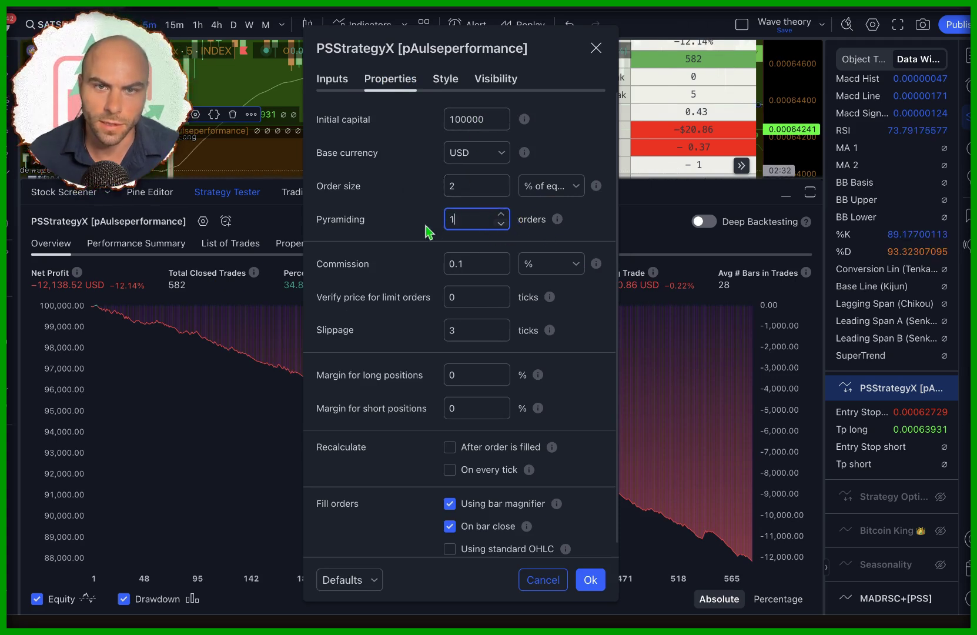
Set the PSStrategyX commission to 0% and apply the strategy properties.
{"action": "left_click", "coordinate": [471, 265]}
{"action": "key", "text": "BackSpace"}
{"action": "key", "text": "BackSpace"}
{"action": "type", "text": "0.1"}
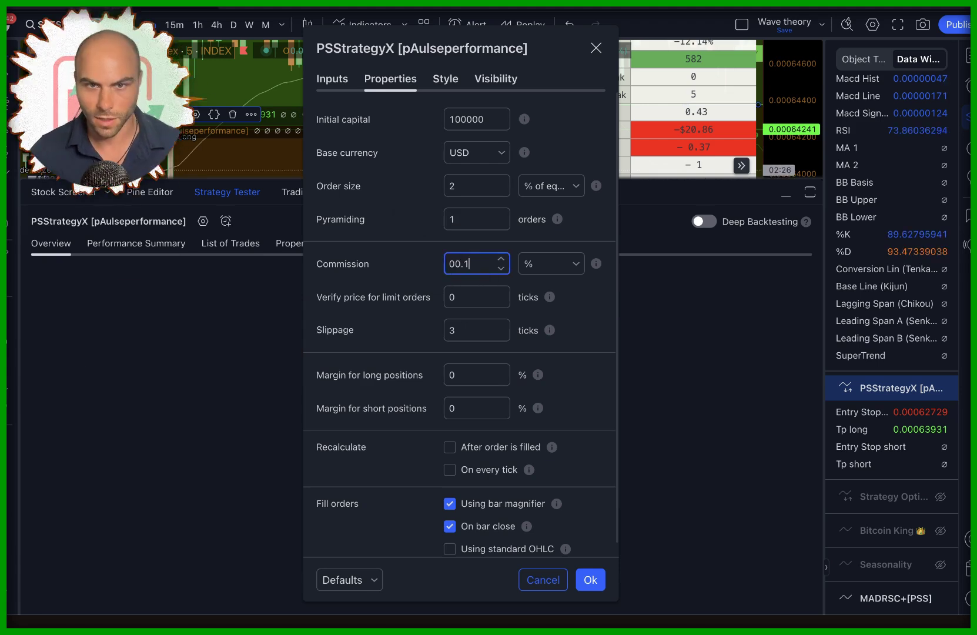
{"action": "key", "text": "BackSpace"}
{"action": "type", "text": "0"}
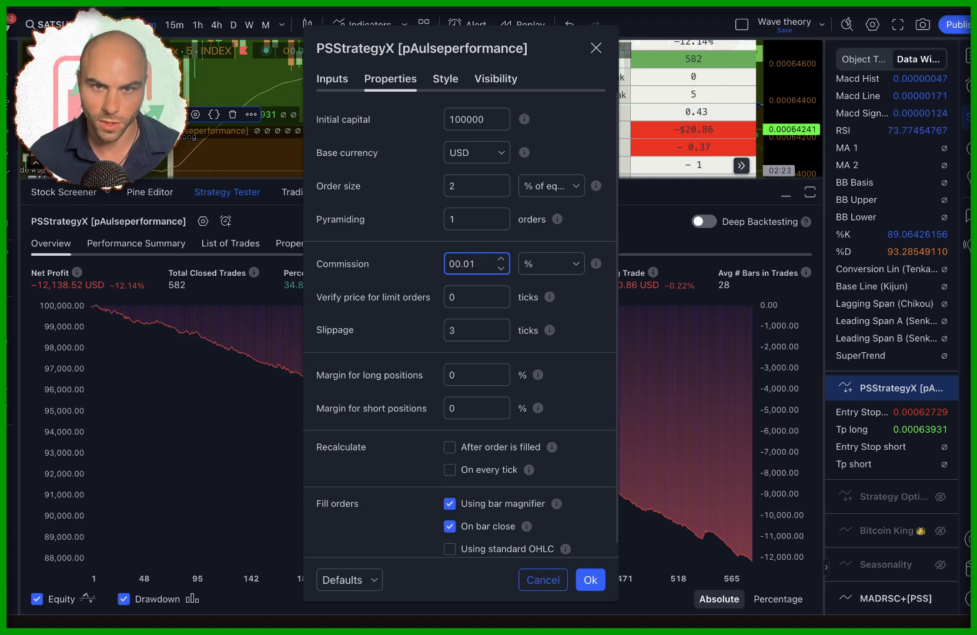
{"action": "left_click", "coordinate": [400, 256]}
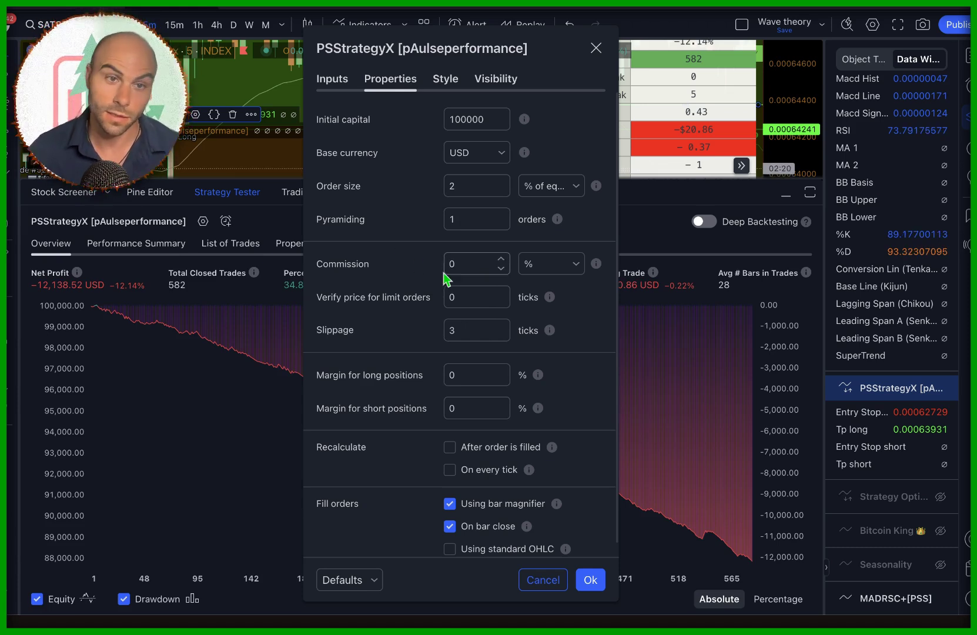
{"action": "key", "text": "Return"}
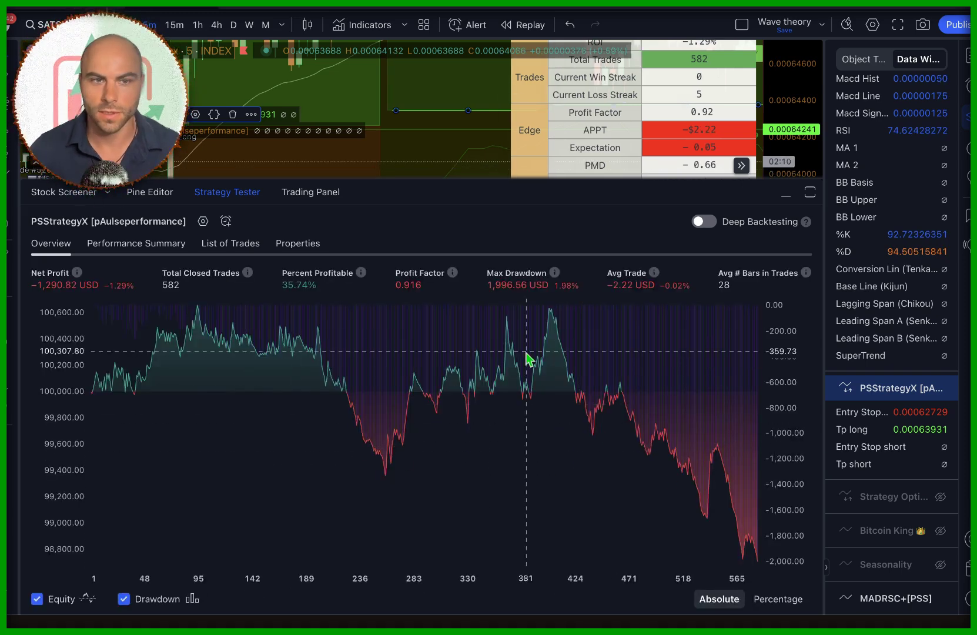
Set the MACD signal type to Filter 1 (MACD > 0 / MACD < 0) with Extend Signal at 0 in Multi Timeframe Indicator Signals.
{"action": "left_click", "coordinate": [220, 198]}
{"action": "left_click", "coordinate": [280, 130]}
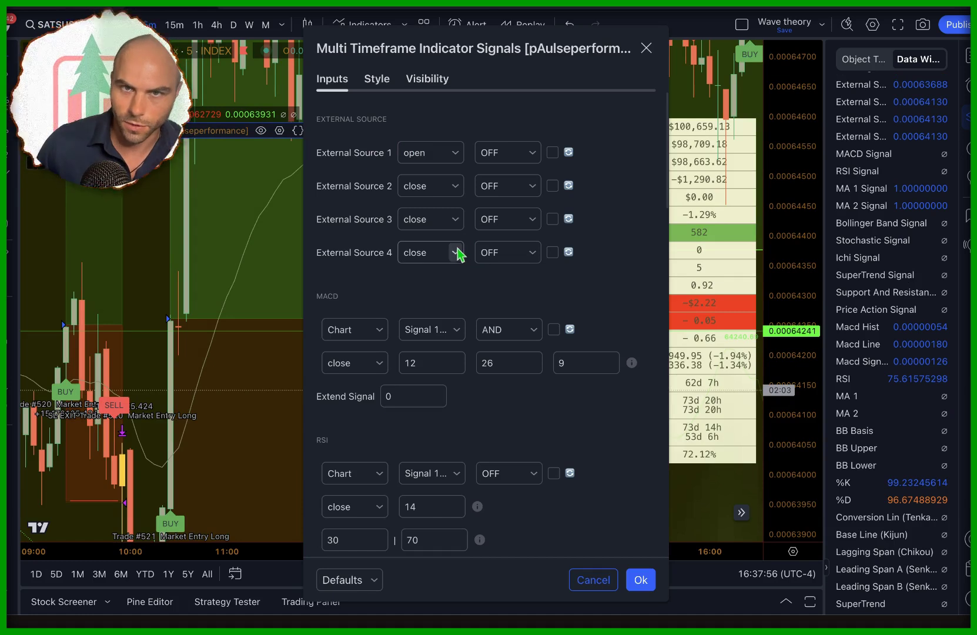
{"action": "scroll", "coordinate": [459, 283], "scroll_direction": "down", "scroll_amount": 2}
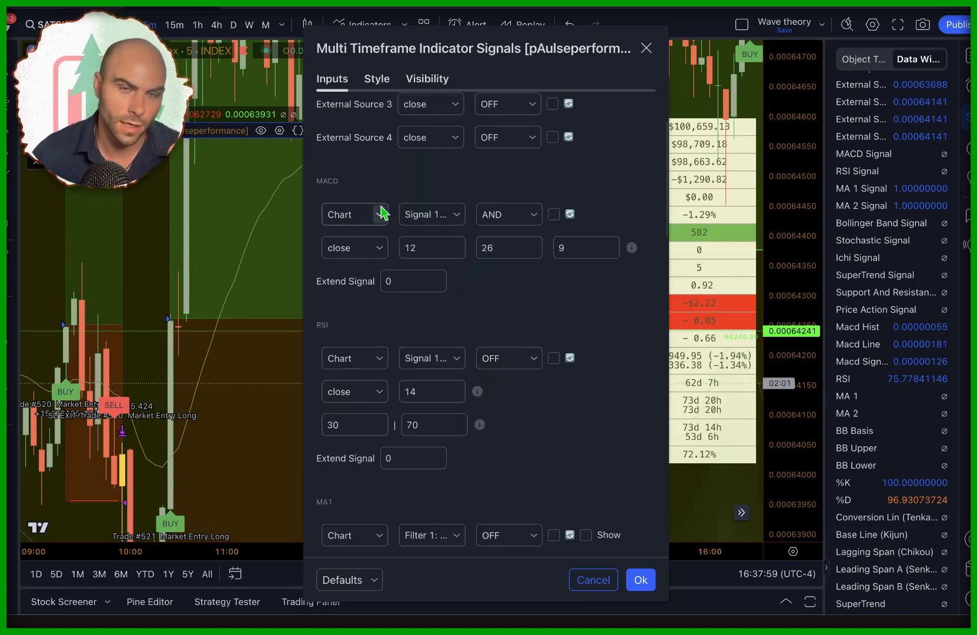
{"action": "scroll", "coordinate": [447, 247], "scroll_direction": "down", "scroll_amount": 2}
{"action": "scroll", "coordinate": [517, 203], "scroll_direction": "up", "scroll_amount": 1}
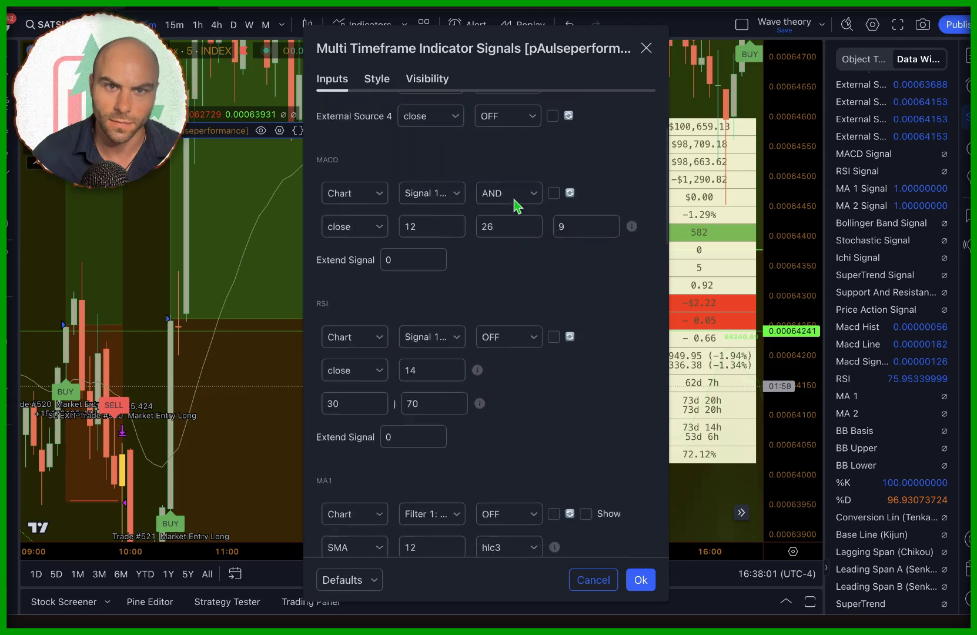
{"action": "scroll", "coordinate": [514, 198], "scroll_direction": "up", "scroll_amount": 1}
{"action": "left_click", "coordinate": [432, 204]}
{"action": "left_click", "coordinate": [468, 279]}
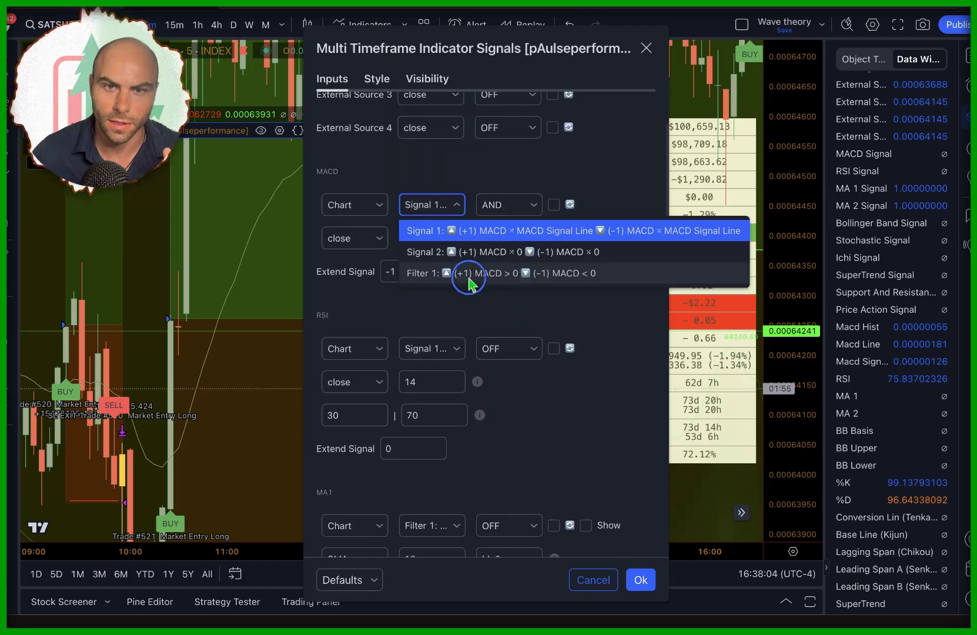
{"action": "left_click", "coordinate": [563, 302]}
{"action": "left_click", "coordinate": [418, 270]}
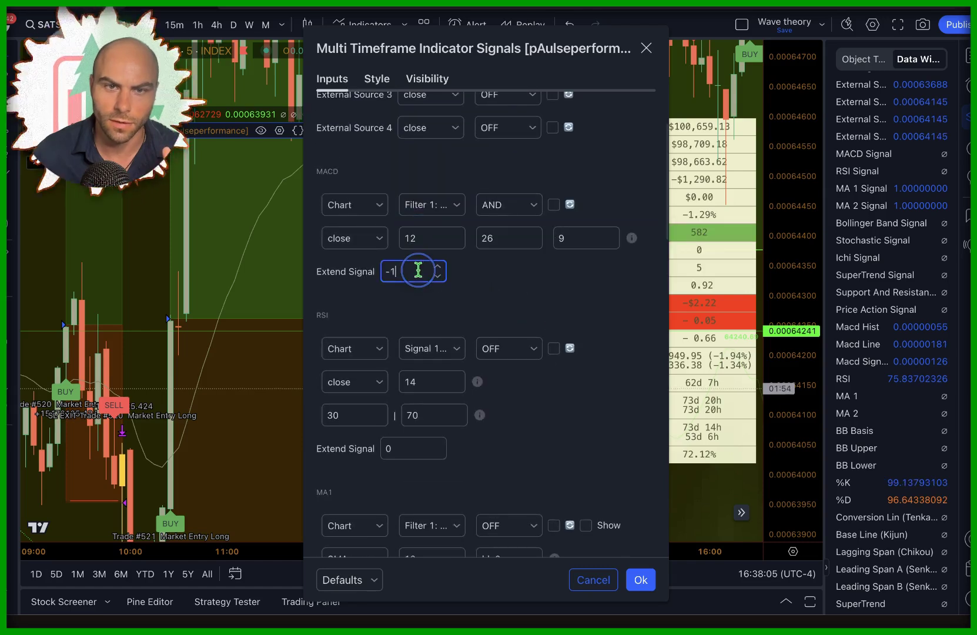
Set the RSI logical operator to AND and review the available RSI signal types.
{"action": "scroll", "coordinate": [484, 290], "scroll_direction": "down", "scroll_amount": 3}
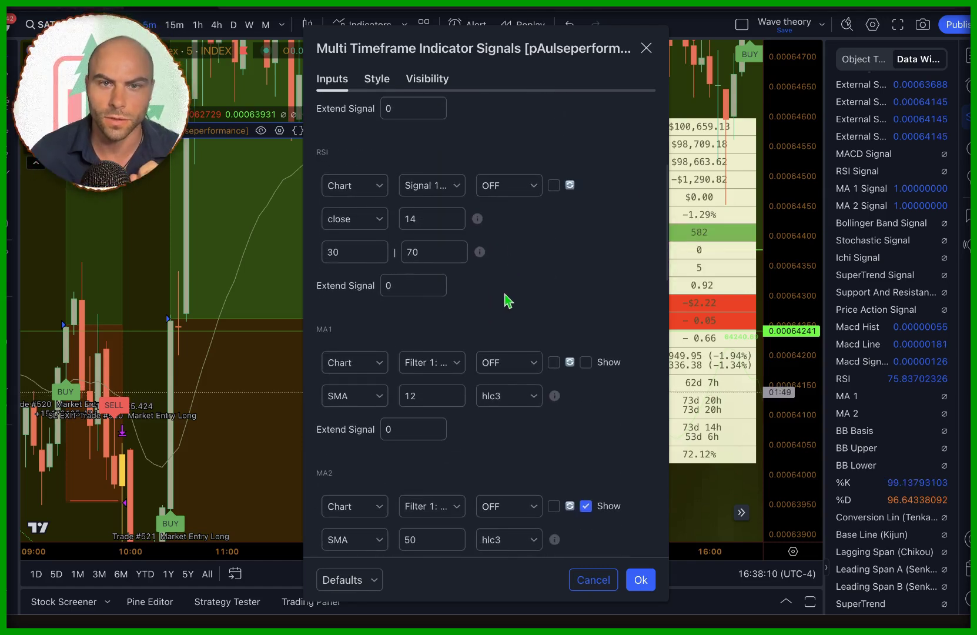
{"action": "left_click", "coordinate": [504, 176]}
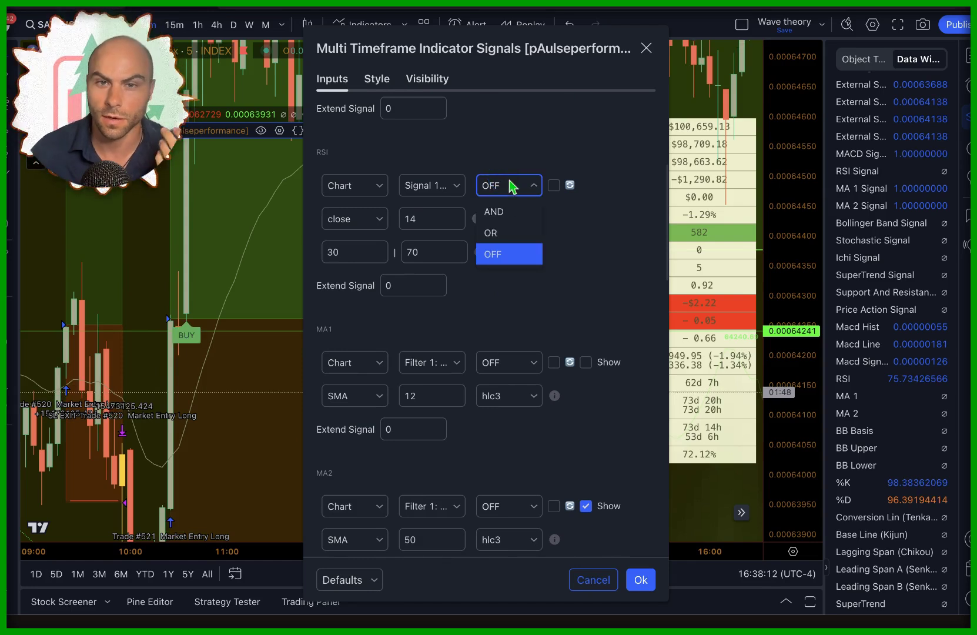
{"action": "left_click", "coordinate": [511, 210]}
{"action": "left_click", "coordinate": [452, 185]}
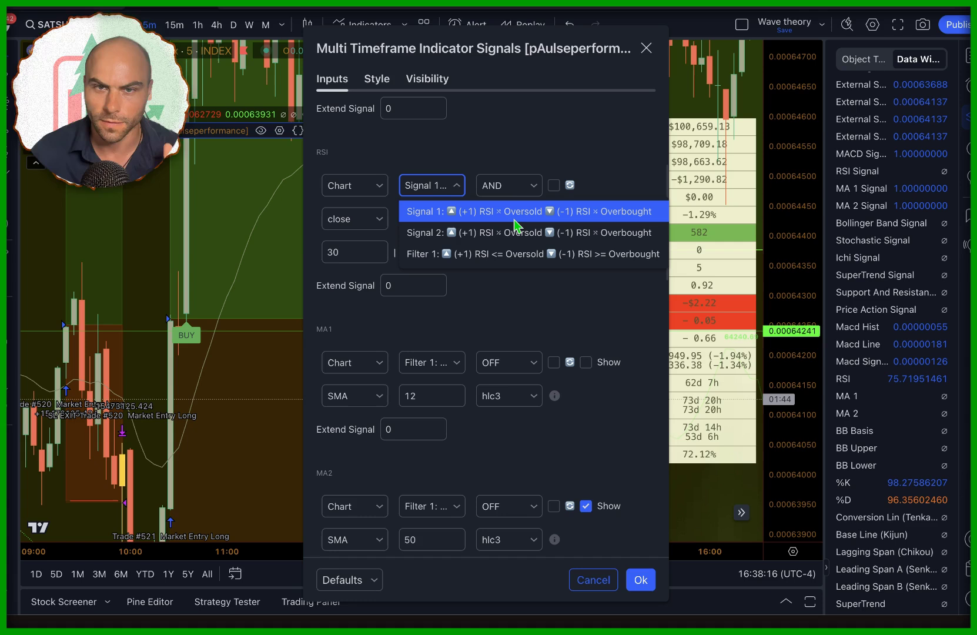
{"action": "left_click", "coordinate": [510, 307]}
Review the RSI thresholds and length, keep Signal 1 as the RSI signal type and apply the indicator settings.
{"action": "left_click", "coordinate": [416, 252]}
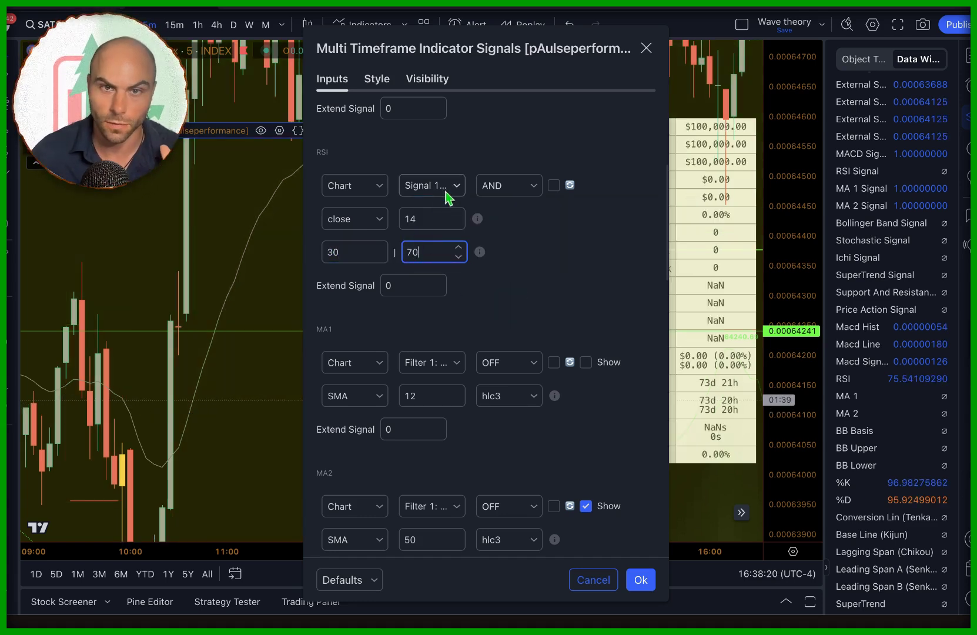
{"action": "left_click", "coordinate": [407, 219]}
{"action": "left_click", "coordinate": [441, 188]}
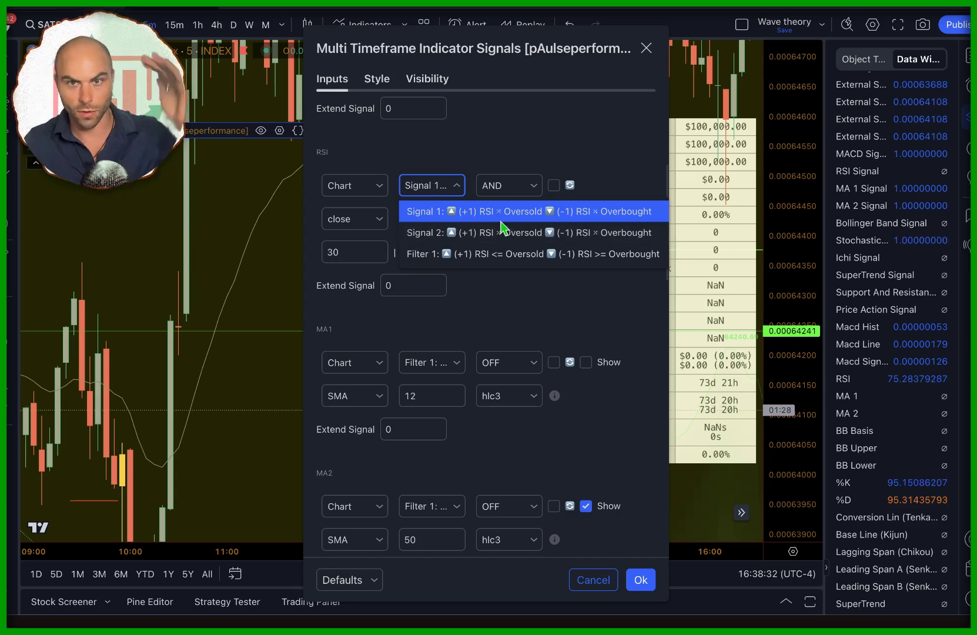
{"action": "left_click", "coordinate": [504, 310]}
{"action": "scroll", "coordinate": [544, 306], "scroll_direction": "up", "scroll_amount": 5}
{"action": "left_click", "coordinate": [641, 580]}
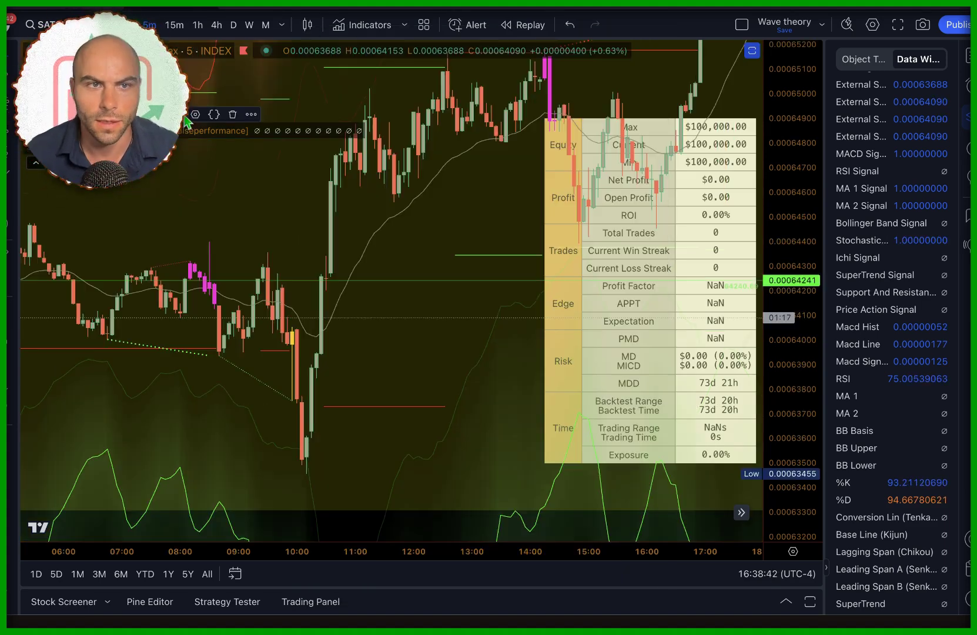
Reopen the Multi Timeframe Indicator Signals settings, enable the reverse option for the MACD filter and apply it.
{"action": "left_click", "coordinate": [277, 134]}
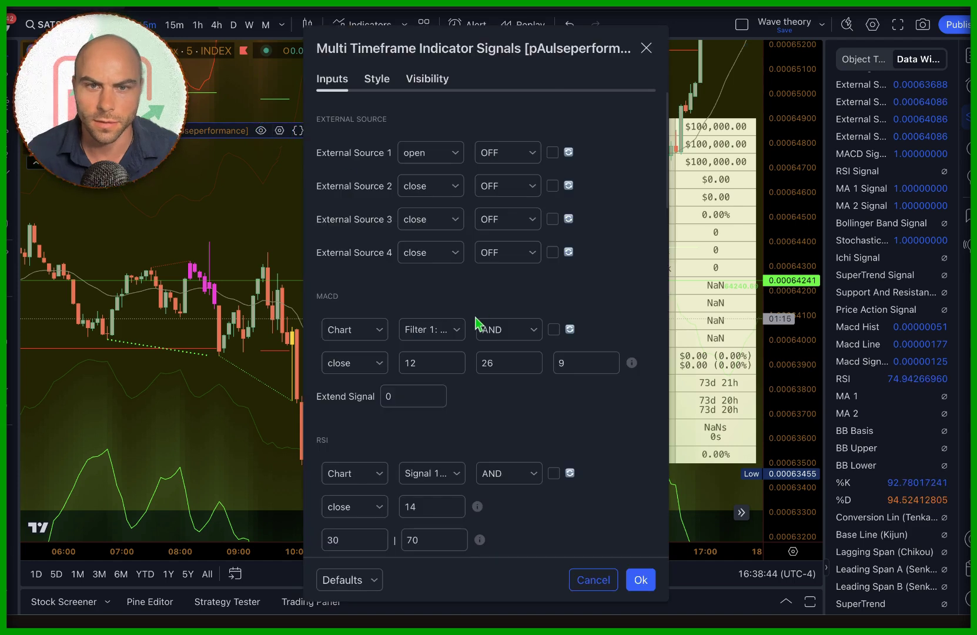
{"action": "scroll", "coordinate": [500, 329], "scroll_direction": "down", "scroll_amount": 2}
{"action": "left_click", "coordinate": [438, 243]}
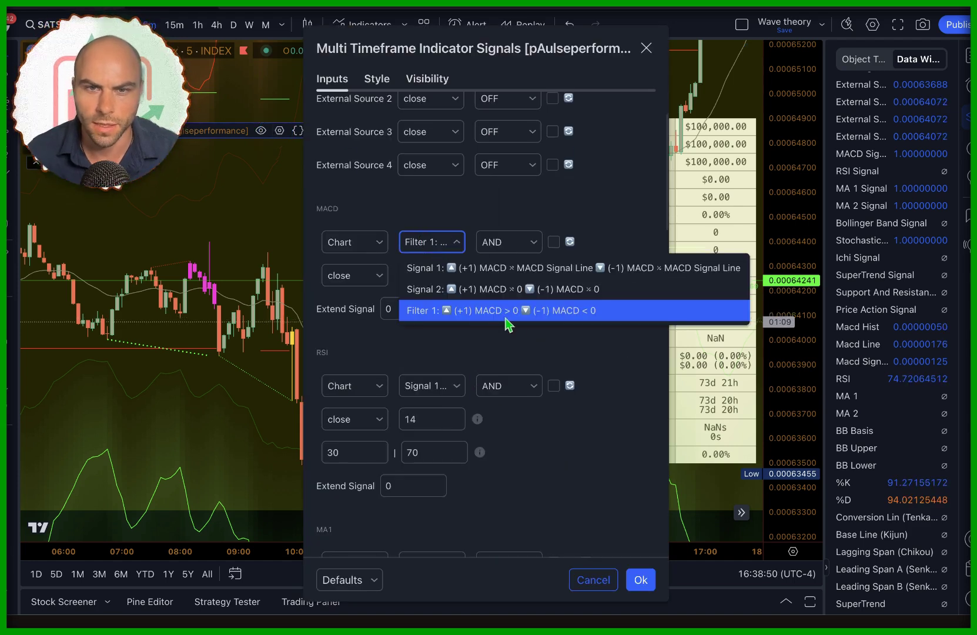
{"action": "left_click", "coordinate": [554, 242]}
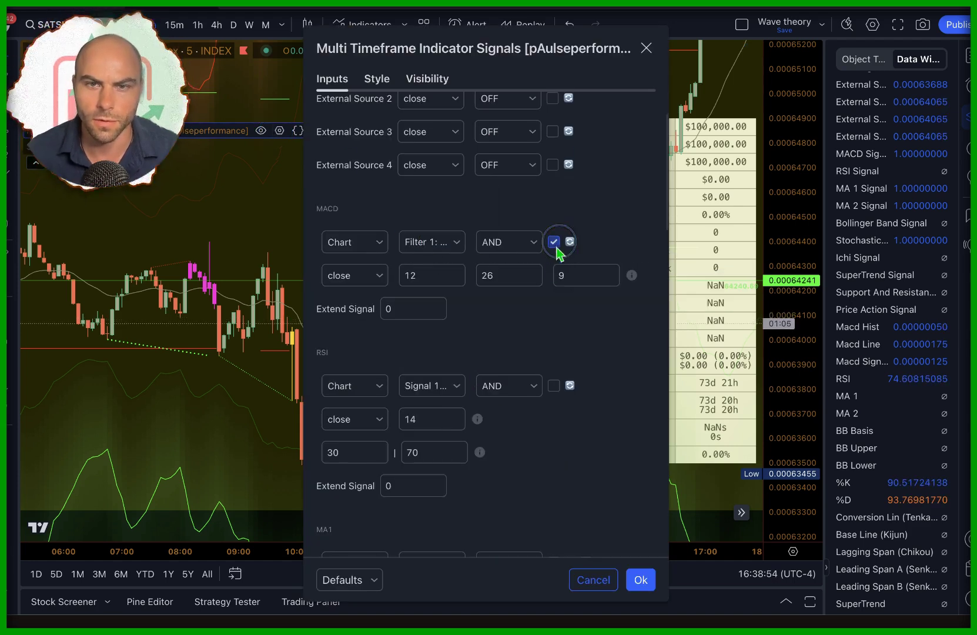
{"action": "key", "text": "Return"}
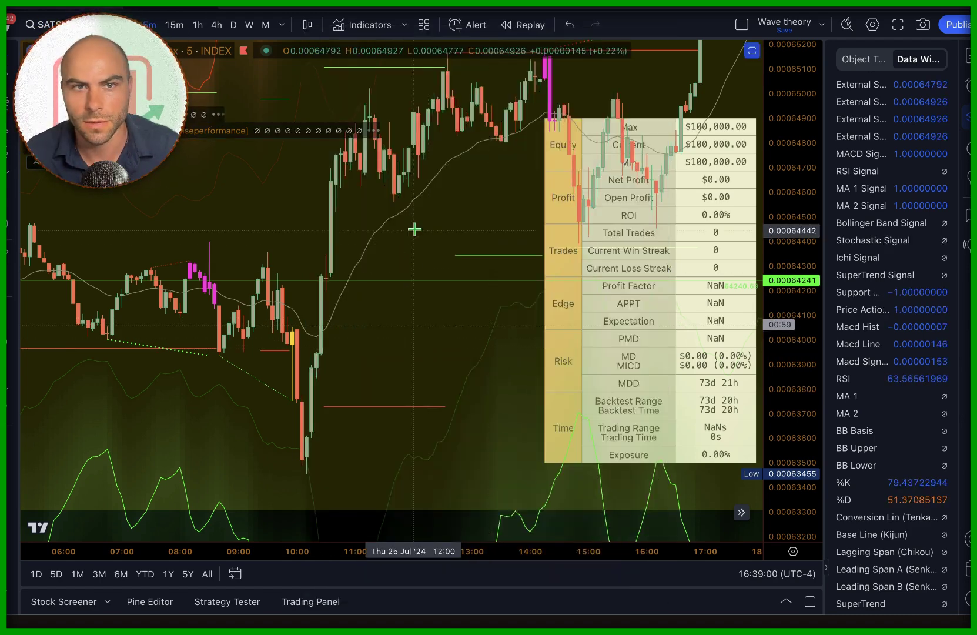
Examine the trades on the price chart around Trade #382 to Trade #384 on 25 July.
{"action": "left_click_drag", "start_coordinate": [380, 270], "coordinate": [323, 292]}
{"action": "left_click_drag", "start_coordinate": [201, 269], "coordinate": [497, 160]}
{"action": "scroll", "coordinate": [484, 184], "scroll_direction": "up", "scroll_amount": 5}
{"action": "scroll", "coordinate": [268, 362], "scroll_direction": "up", "scroll_amount": 1}
{"action": "left_click_drag", "start_coordinate": [353, 253], "coordinate": [103, 305]}
{"action": "left_click_drag", "start_coordinate": [369, 303], "coordinate": [227, 337]}
{"action": "scroll", "coordinate": [404, 197], "scroll_direction": "down", "scroll_amount": 4}
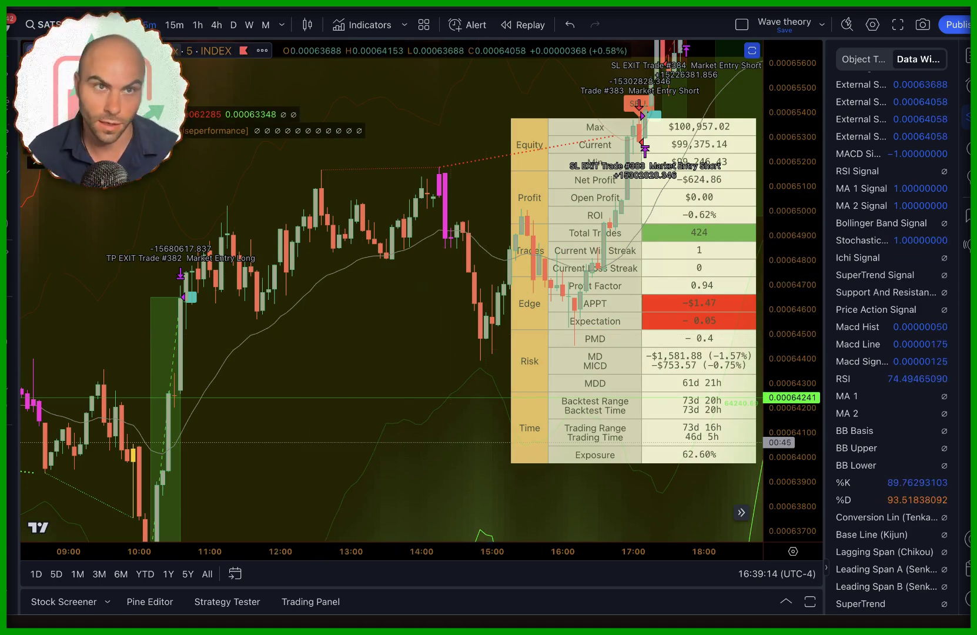
Open the PSStrategyX performance overview and switch on Deep Backtesting.
{"action": "mouse_move", "coordinate": [188, 134]}
{"action": "left_click", "coordinate": [227, 602]}
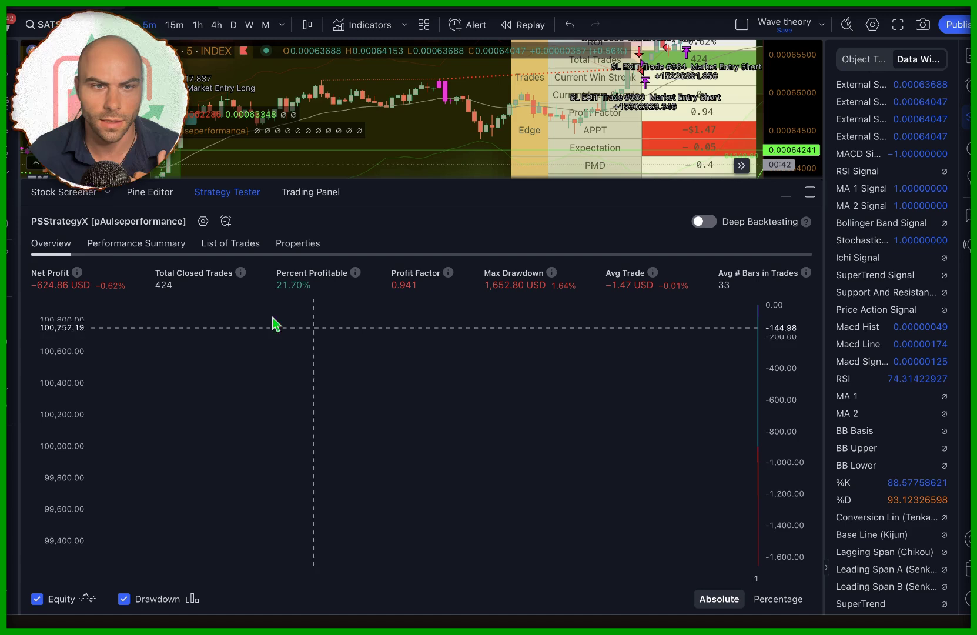
{"action": "left_click", "coordinate": [700, 222]}
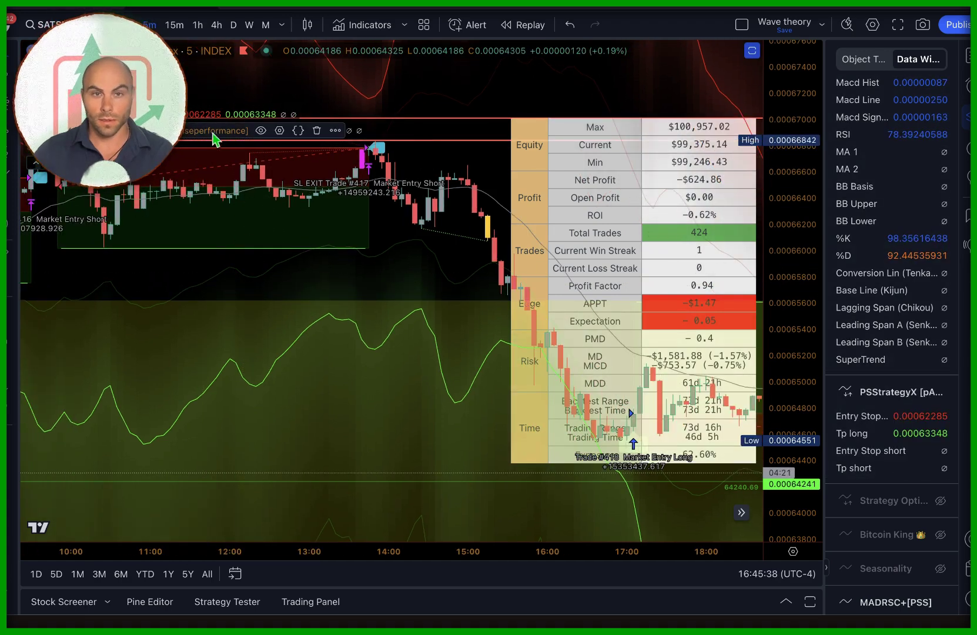
Reopen the Multi Timeframe Indicator Signals settings, switch the RSI condition to OFF and apply the change.
{"action": "left_click", "coordinate": [280, 131]}
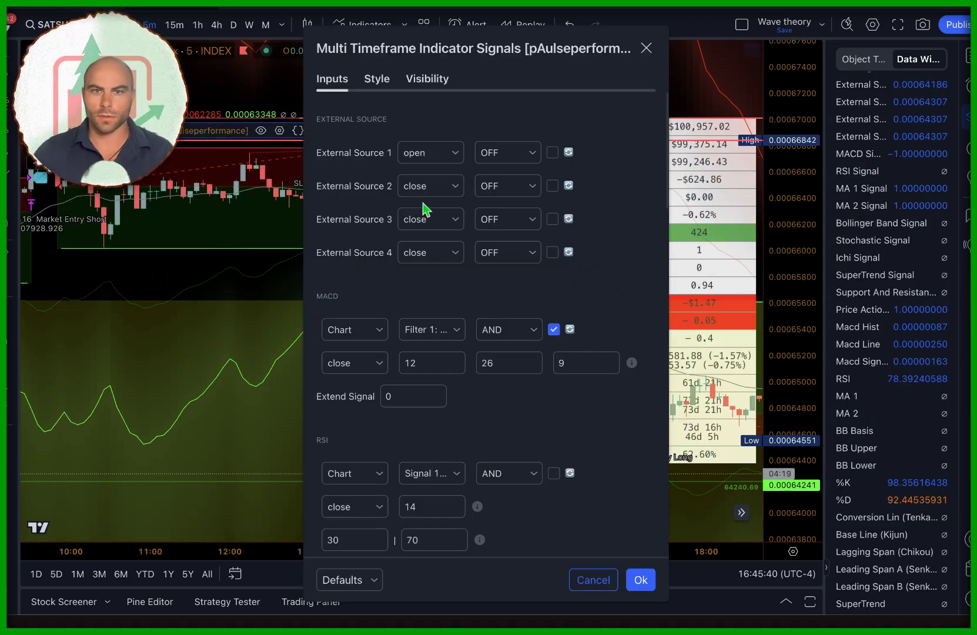
{"action": "scroll", "coordinate": [564, 330], "scroll_direction": "down", "scroll_amount": 2}
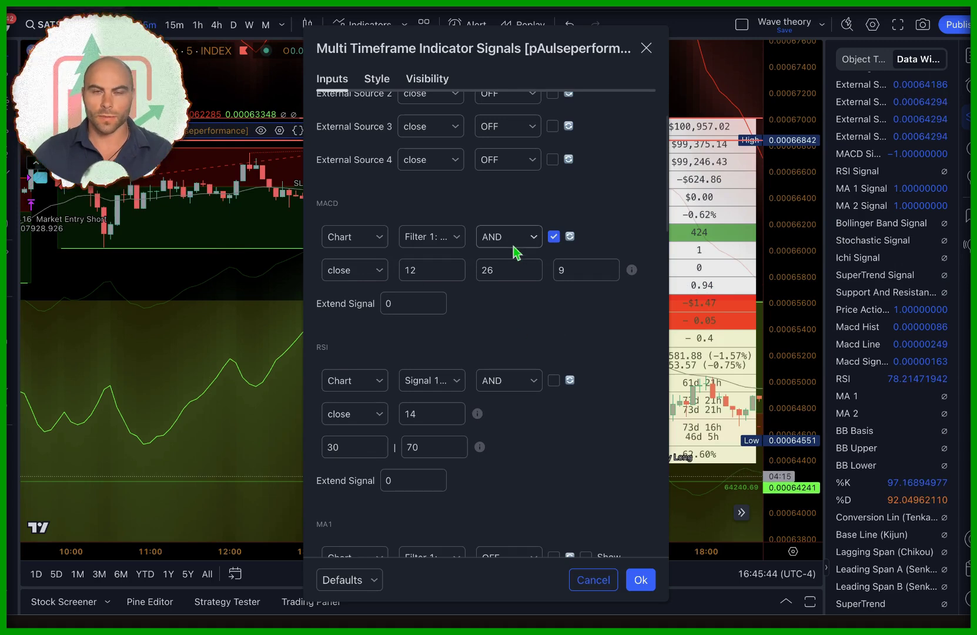
{"action": "scroll", "coordinate": [471, 318], "scroll_direction": "up", "scroll_amount": 2}
{"action": "scroll", "coordinate": [403, 414], "scroll_direction": "down", "scroll_amount": 2}
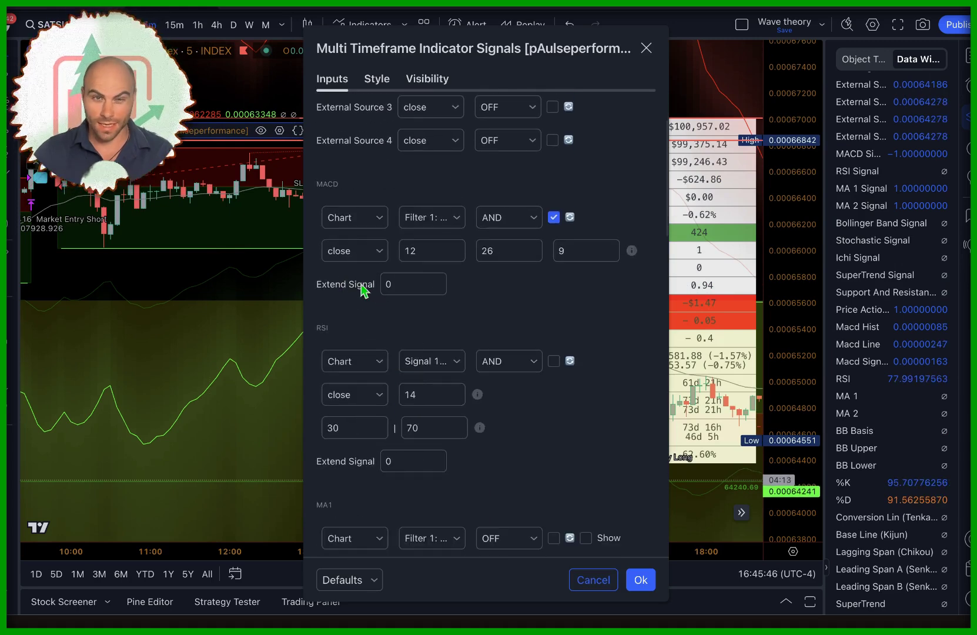
{"action": "left_click", "coordinate": [462, 296]}
{"action": "scroll", "coordinate": [436, 218], "scroll_direction": "up", "scroll_amount": 2}
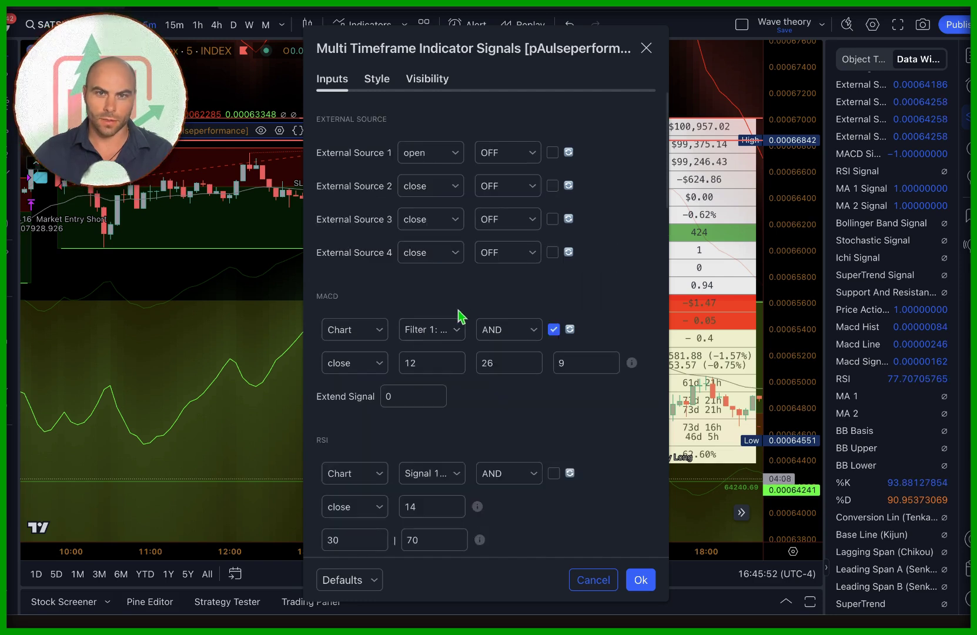
{"action": "scroll", "coordinate": [451, 363], "scroll_direction": "down", "scroll_amount": 2}
{"action": "left_click", "coordinate": [509, 351]}
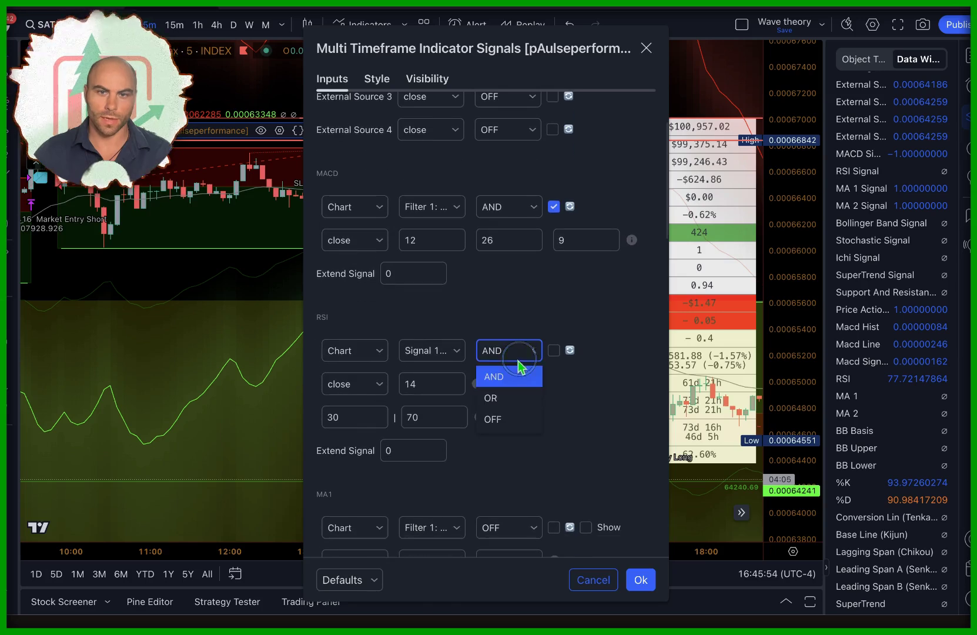
{"action": "left_click", "coordinate": [511, 397]}
{"action": "scroll", "coordinate": [521, 368], "scroll_direction": "up", "scroll_amount": 2}
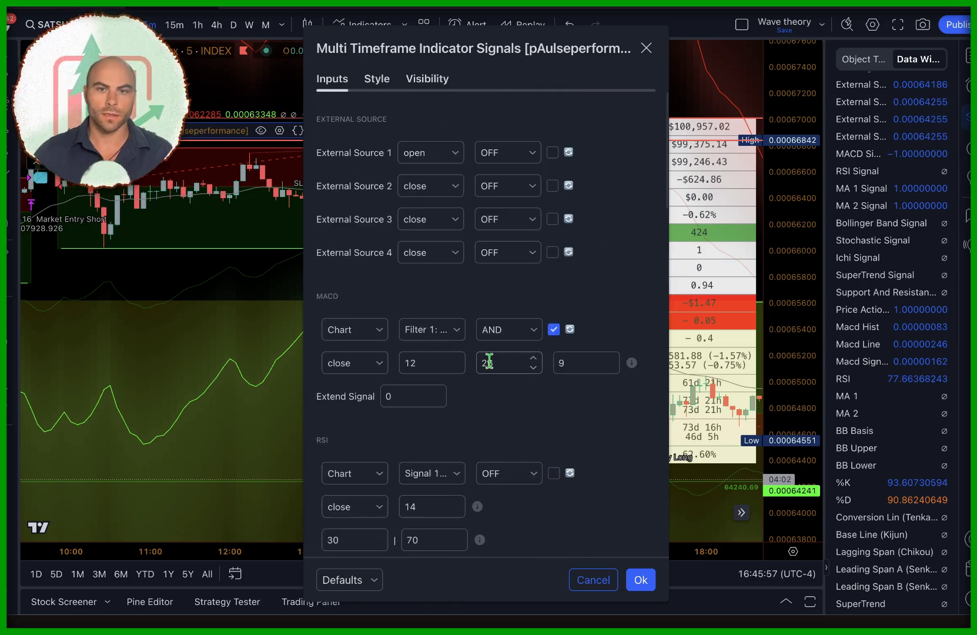
{"action": "left_click", "coordinate": [641, 580]}
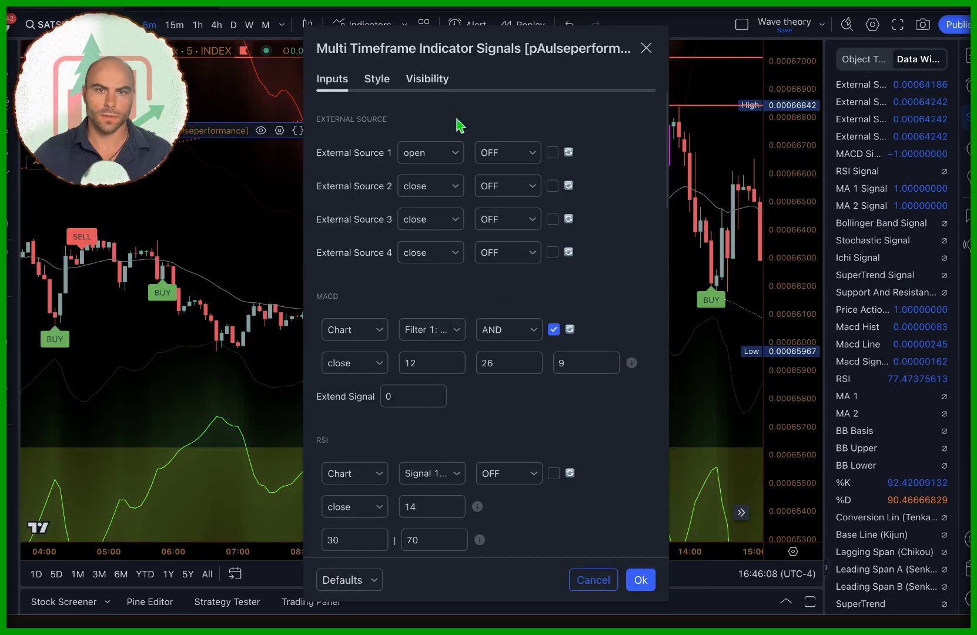
Move the indicator settings clear of the chart, disable the MACD reverse option and turn off Limit Final Signal.
{"action": "left_click_drag", "start_coordinate": [458, 44], "coordinate": [729, 26]}
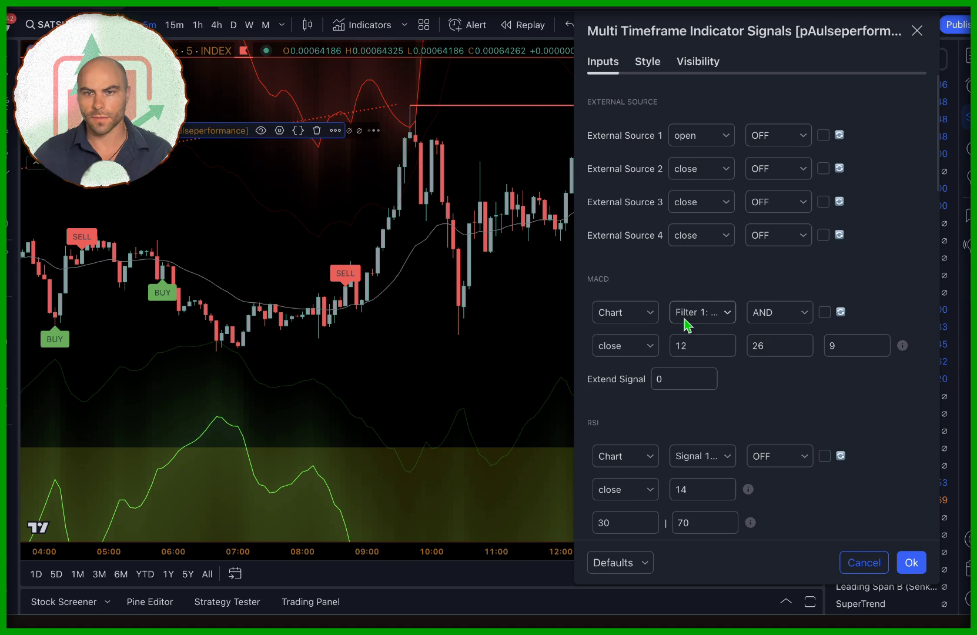
{"action": "scroll", "coordinate": [753, 376], "scroll_direction": "down", "scroll_amount": 8}
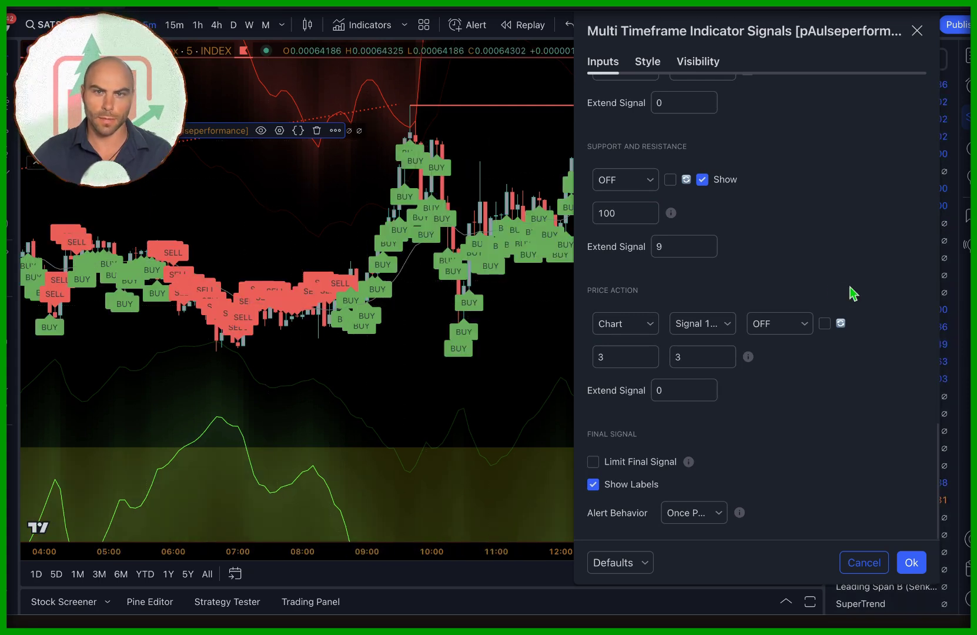
{"action": "left_click", "coordinate": [646, 464]}
Review the MACD signal types, keep Filter 1 and switch the MACD condition to OFF.
{"action": "left_click", "coordinate": [726, 312]}
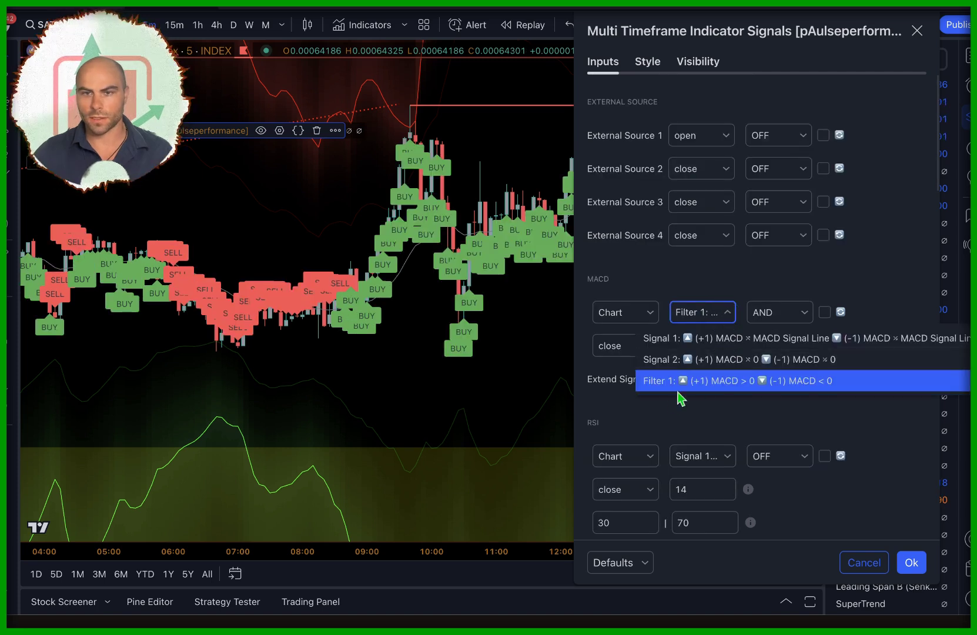
{"action": "scroll", "coordinate": [759, 377], "scroll_direction": "down", "scroll_amount": 3}
{"action": "left_click", "coordinate": [782, 143]}
{"action": "left_click", "coordinate": [765, 211]}
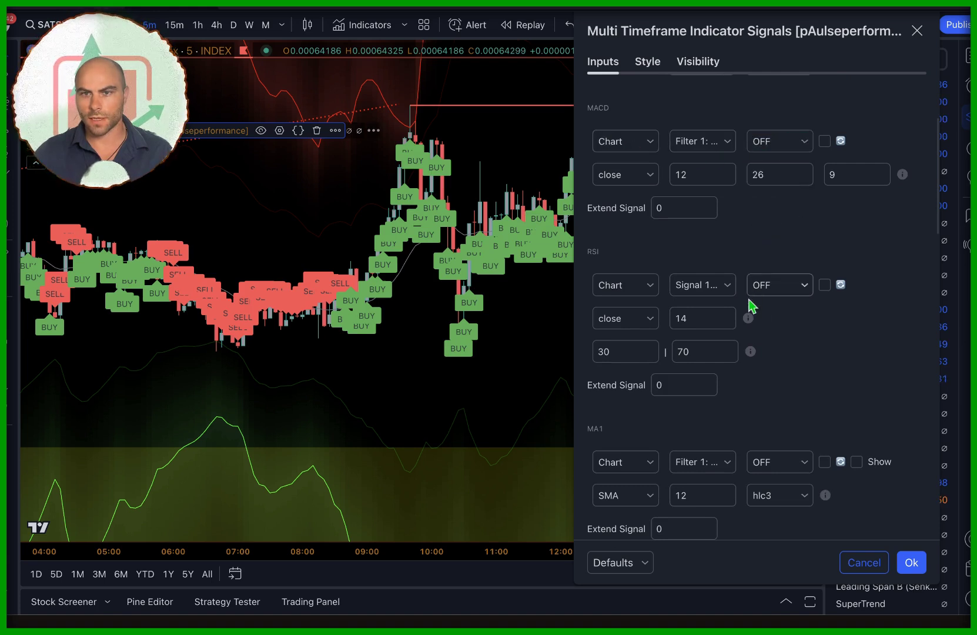
Switch the RSI condition to AND and set its type to Filter 1, RSI <= Oversold and RSI >= Overbought.
{"action": "left_click", "coordinate": [779, 285]}
{"action": "left_click", "coordinate": [787, 312]}
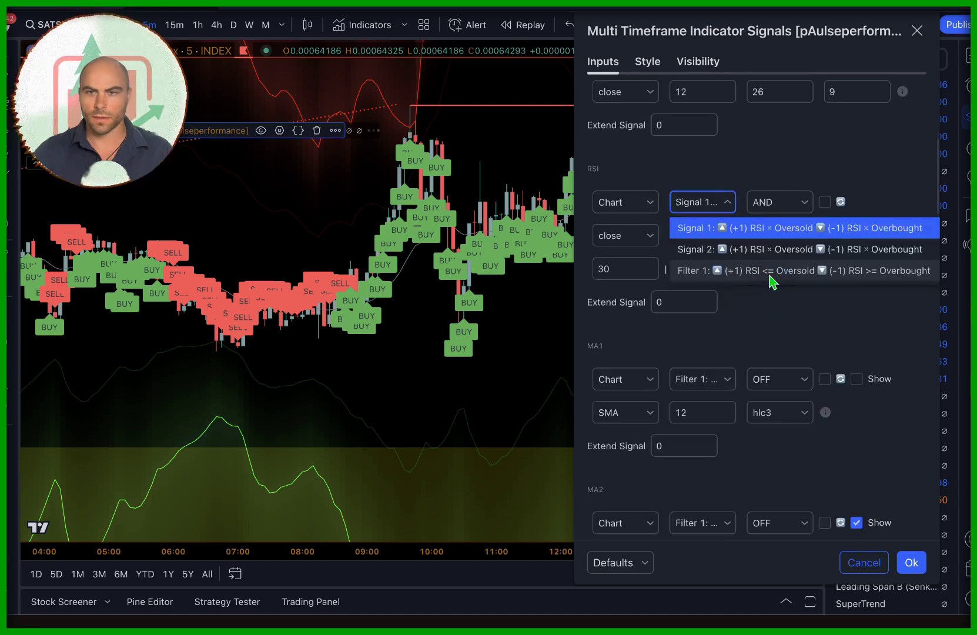
{"action": "left_click", "coordinate": [772, 271]}
{"action": "left_click", "coordinate": [719, 209]}
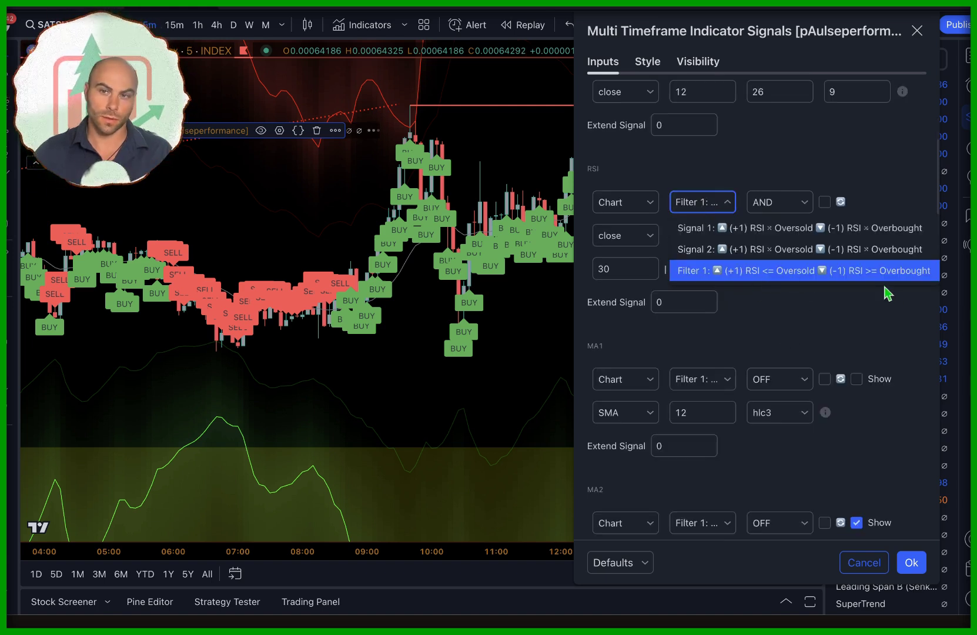
{"action": "left_click", "coordinate": [865, 293]}
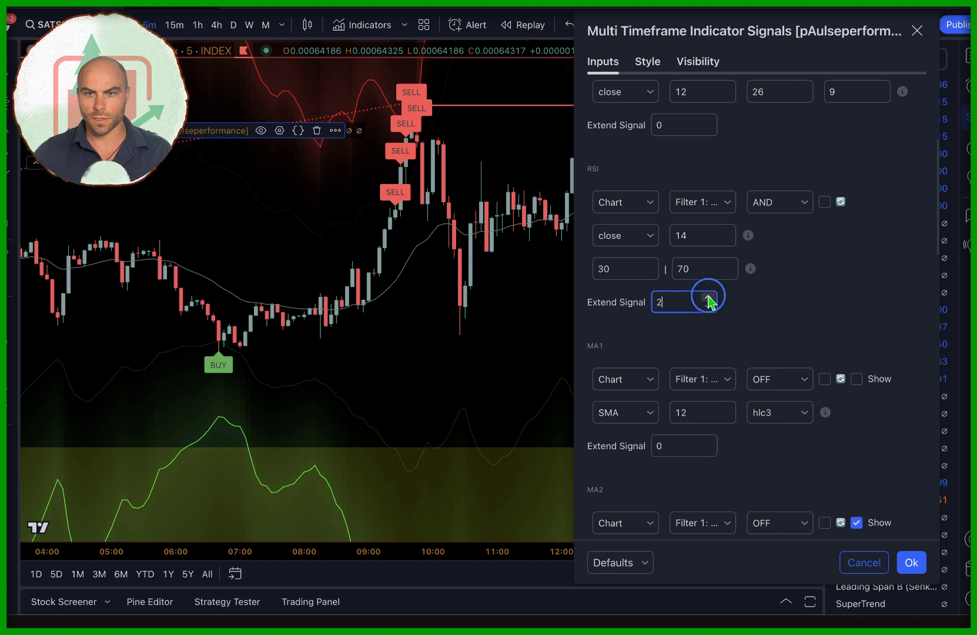
Raise the RSI filter's Extend Signal value to 10.
{"action": "left_click", "coordinate": [718, 359]}
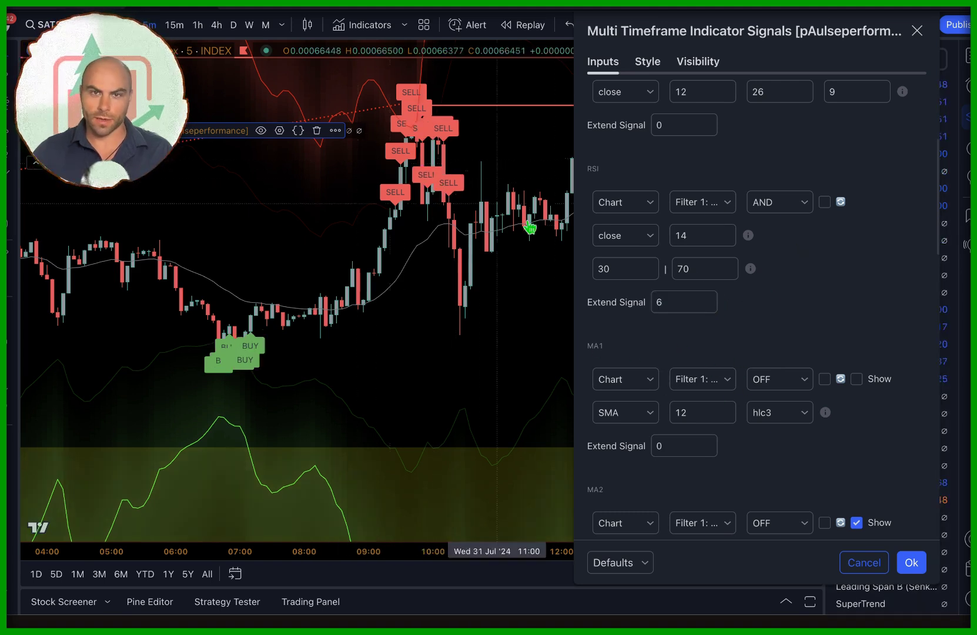
{"action": "left_click", "coordinate": [708, 296]}
{"action": "left_click", "coordinate": [709, 296]}
{"action": "left_click", "coordinate": [710, 296]}
{"action": "left_click", "coordinate": [745, 308]}
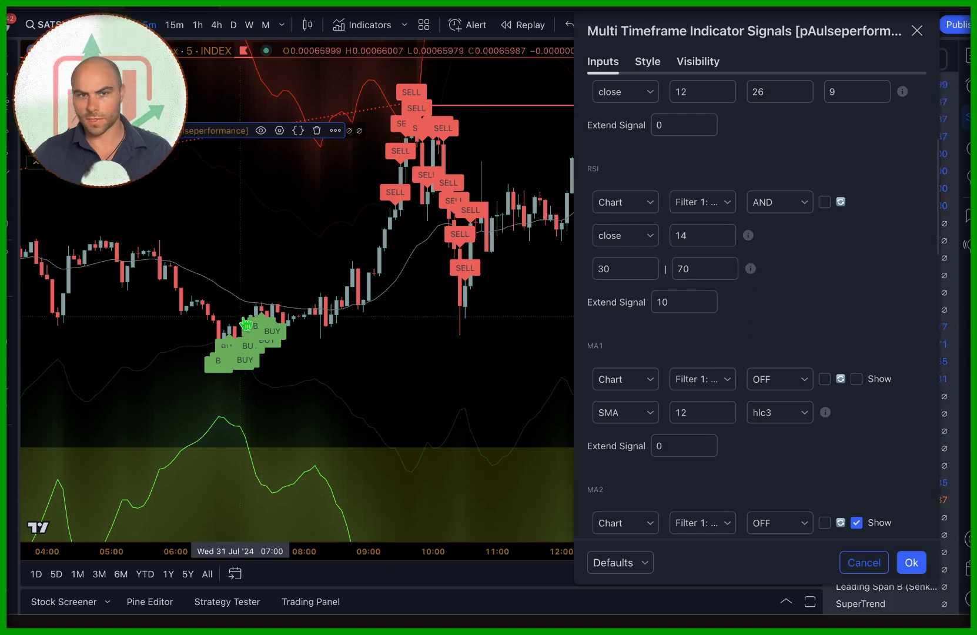
Search the indicators for "rsi", add Relative Strength Index and compare its line with the buy labels around 07:00.
{"action": "left_click", "coordinate": [362, 24]}
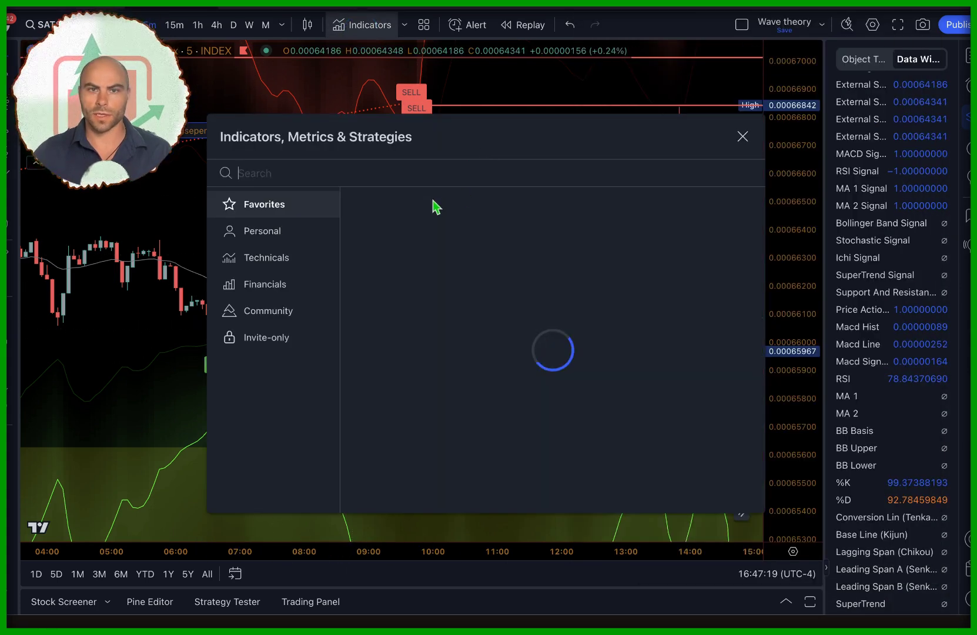
{"action": "type", "text": "re"}
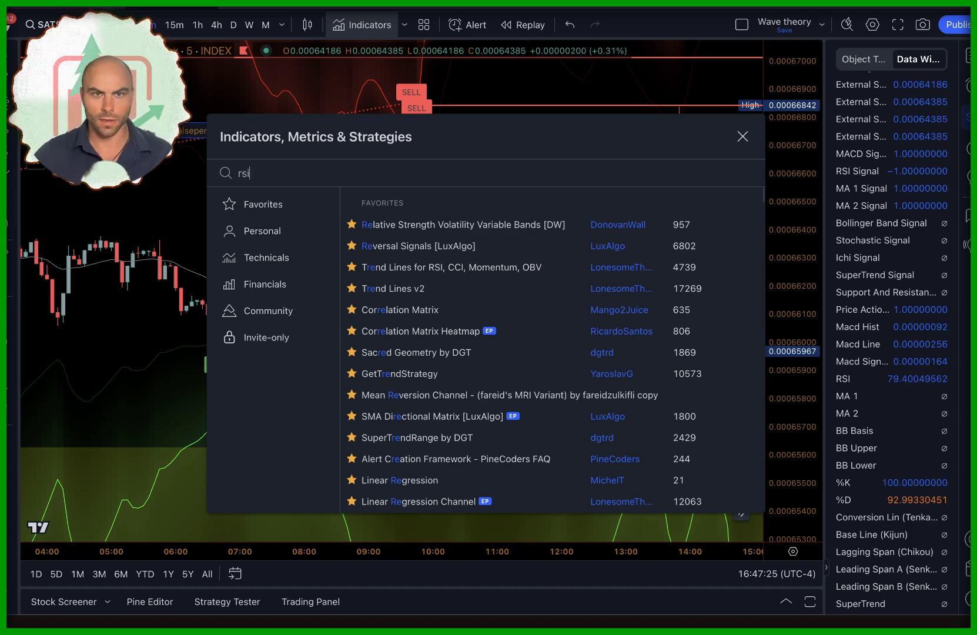
{"action": "left_click", "coordinate": [447, 224]}
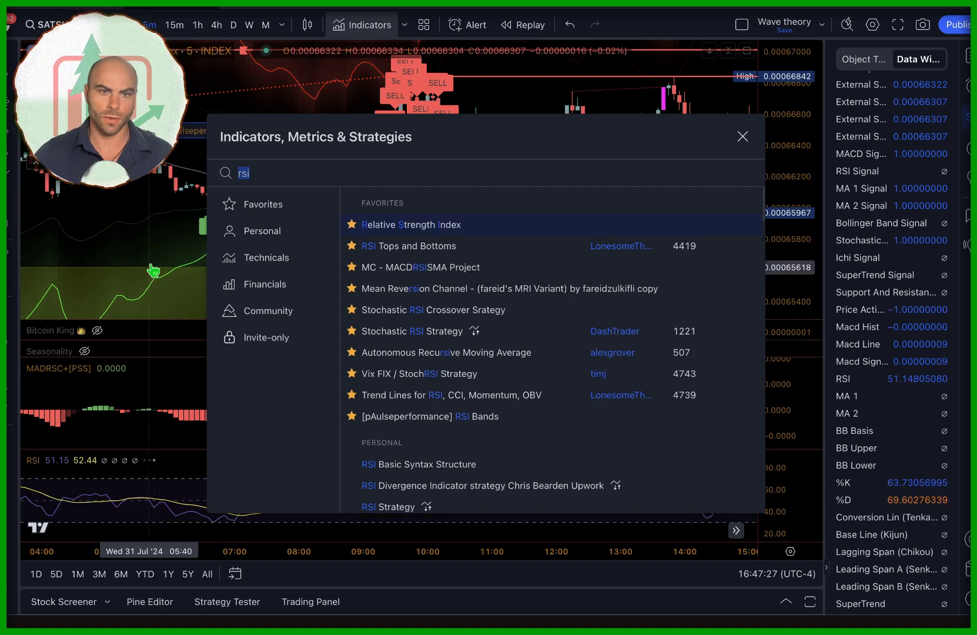
{"action": "left_click", "coordinate": [153, 253]}
{"action": "left_click_drag", "start_coordinate": [148, 221], "coordinate": [501, 227]}
{"action": "scroll", "coordinate": [350, 260], "scroll_direction": "up", "scroll_amount": 2}
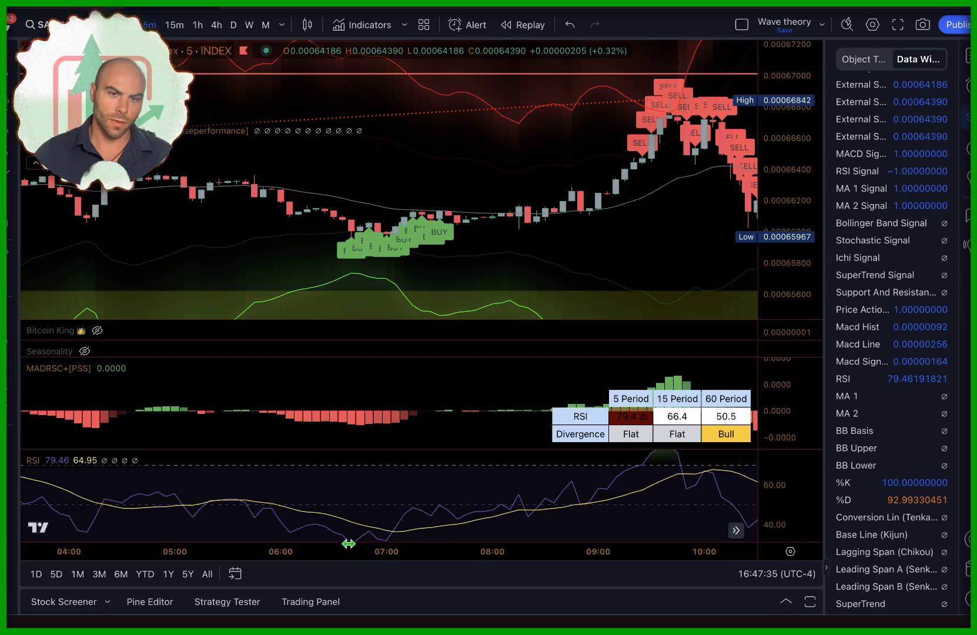
{"action": "left_click_drag", "start_coordinate": [369, 518], "coordinate": [388, 493]}
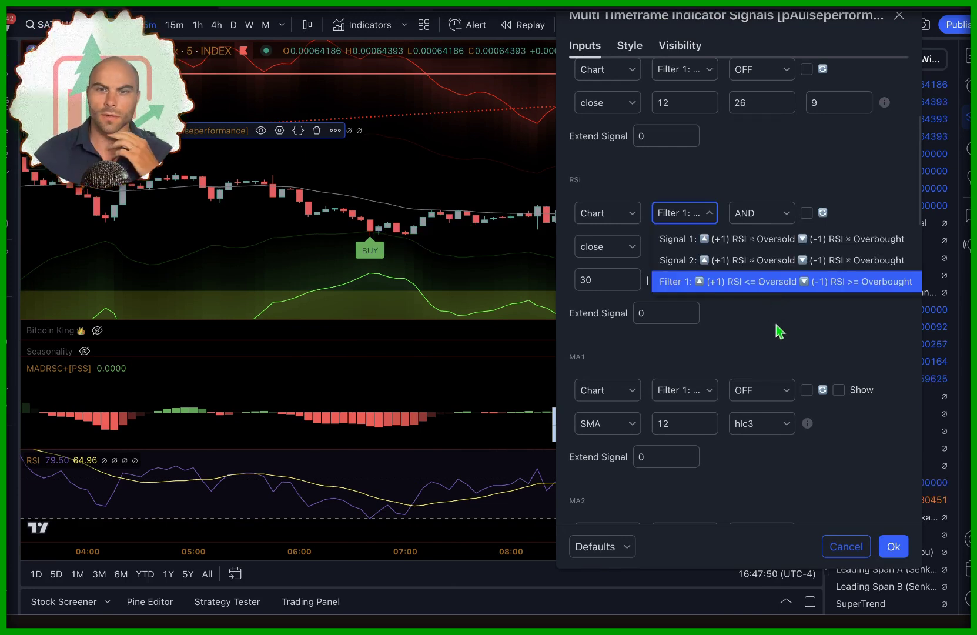
Keep Filter 1 as the RSI type and set the RSI Extend Signal to 3.
{"action": "left_click", "coordinate": [770, 331]}
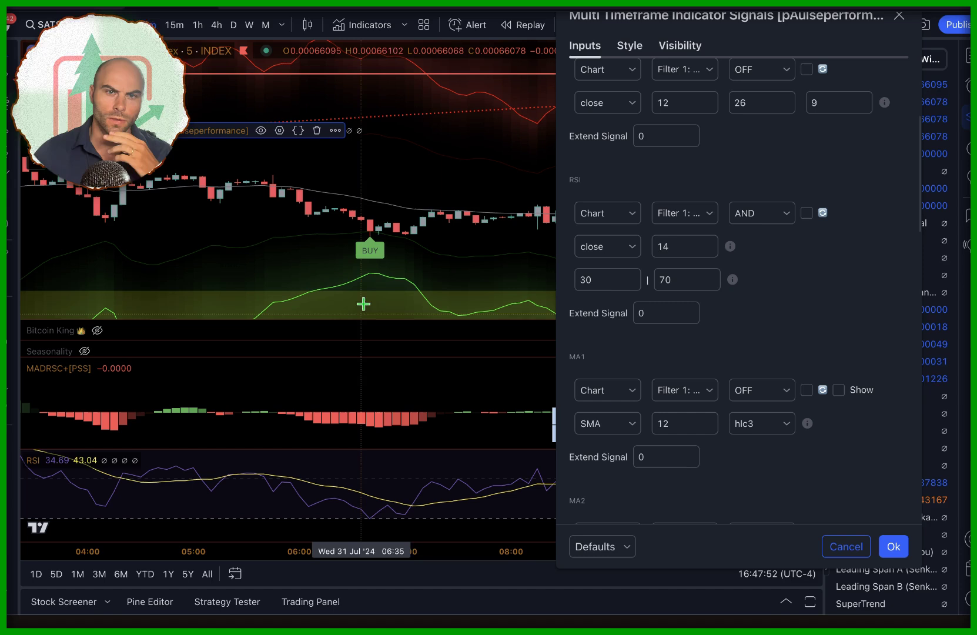
{"action": "left_click", "coordinate": [690, 310]}
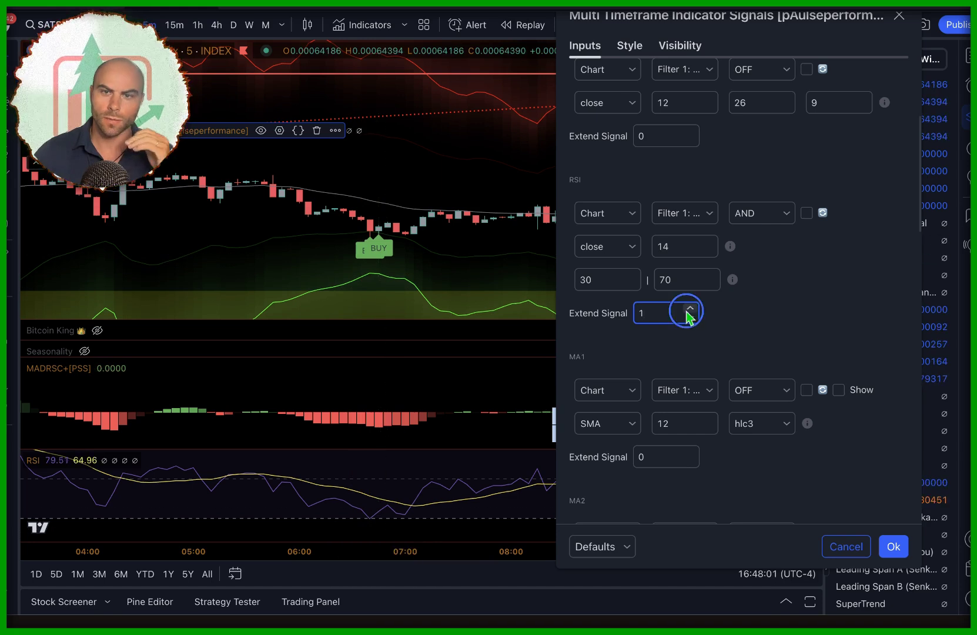
Switch the MA1 condition to AND and the RSI condition to OFF.
{"action": "scroll", "coordinate": [744, 347], "scroll_direction": "down", "scroll_amount": 1}
{"action": "left_click", "coordinate": [750, 364]}
{"action": "left_click", "coordinate": [753, 389]}
{"action": "left_click", "coordinate": [761, 188]}
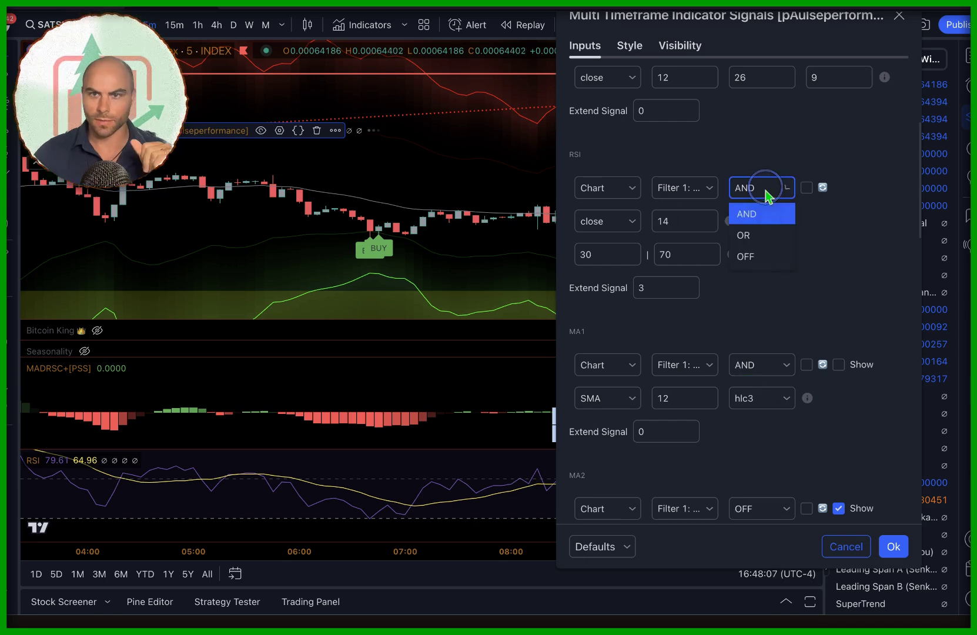
{"action": "left_click", "coordinate": [763, 255]}
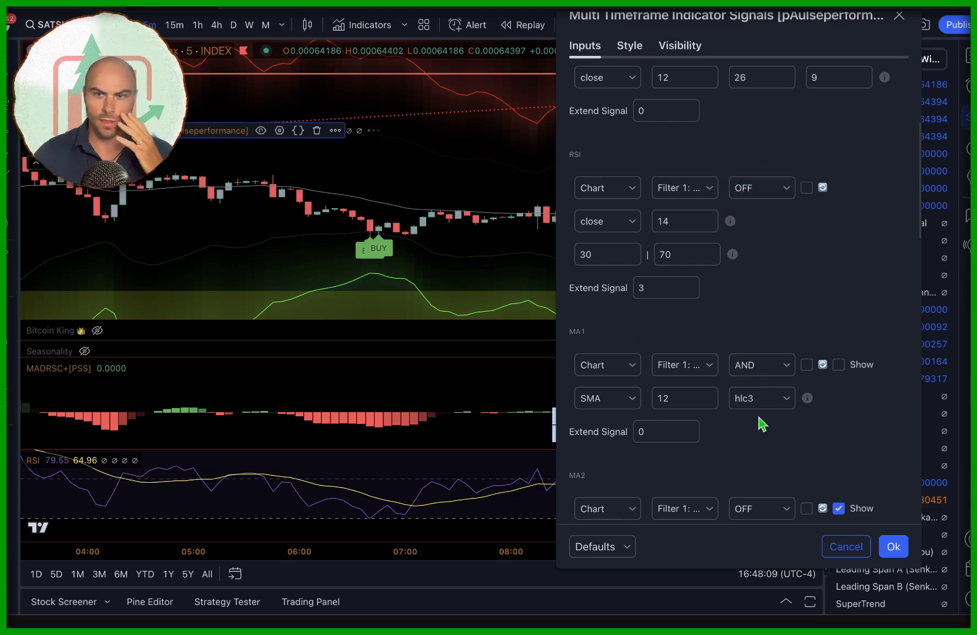
Show MA1 on the chart and review its filter and moving-average types, keeping Filter 1 and SMA.
{"action": "left_click", "coordinate": [667, 371]}
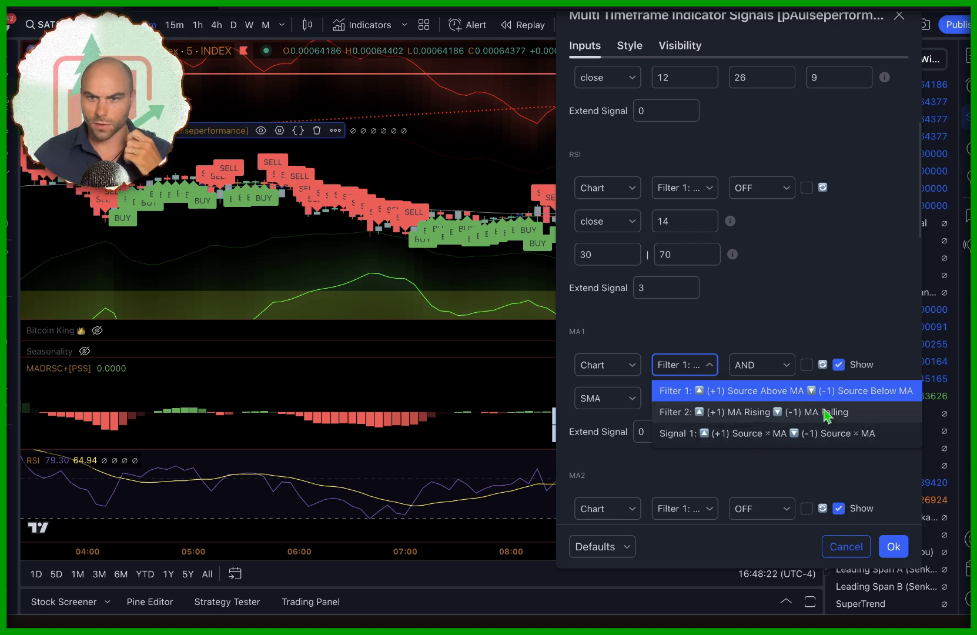
{"action": "left_click", "coordinate": [729, 399]}
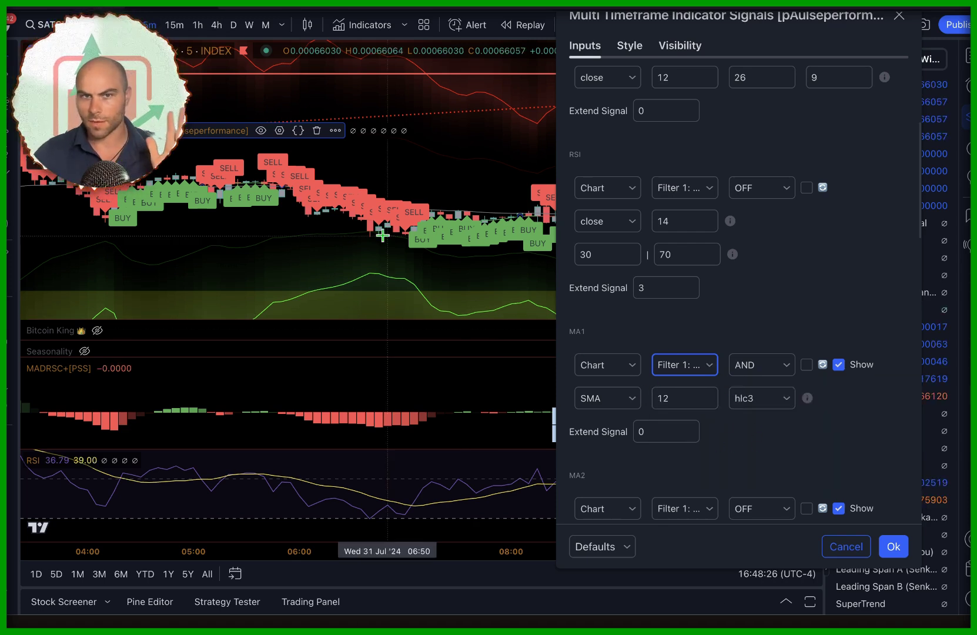
{"action": "left_click", "coordinate": [699, 374]}
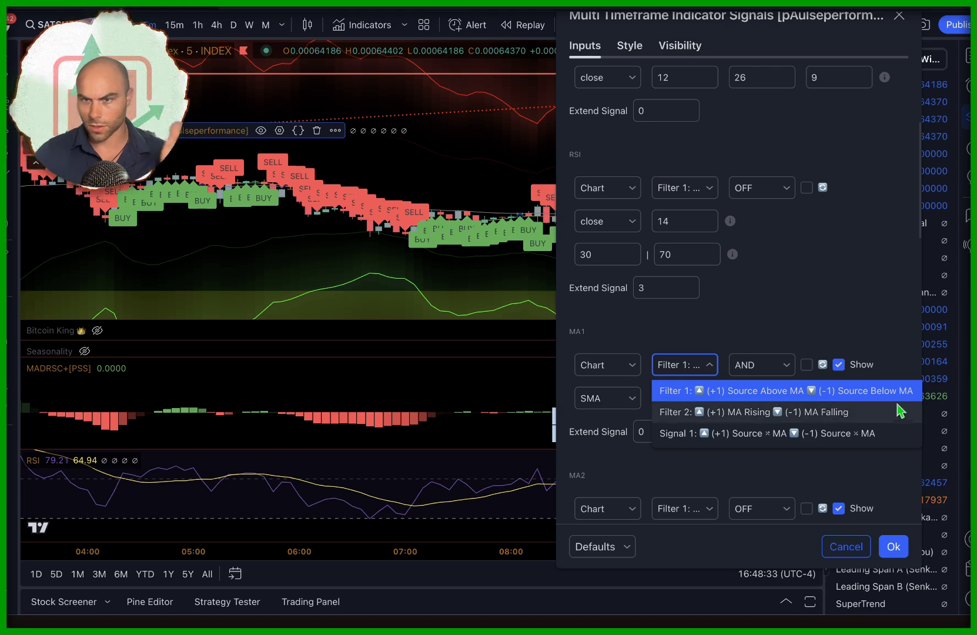
{"action": "left_click", "coordinate": [773, 391]}
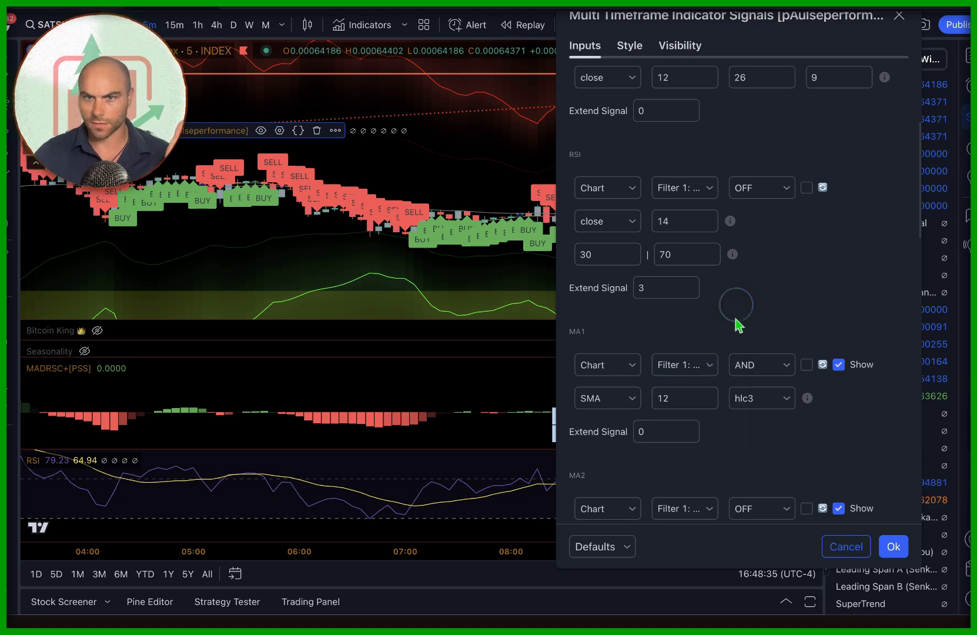
{"action": "left_click", "coordinate": [591, 399]}
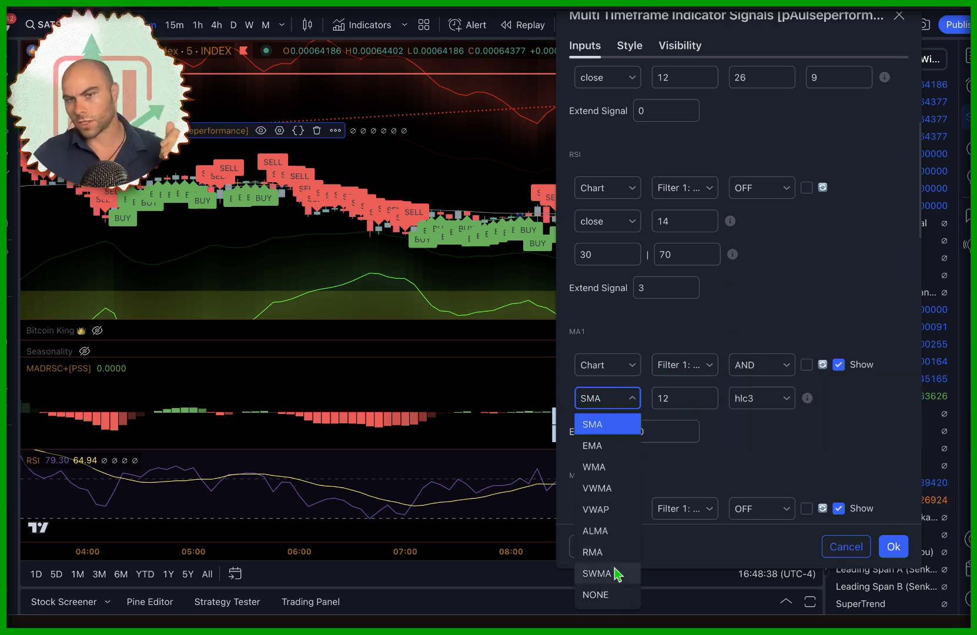
{"action": "left_click", "coordinate": [800, 449]}
{"action": "scroll", "coordinate": [757, 406], "scroll_direction": "down", "scroll_amount": 1}
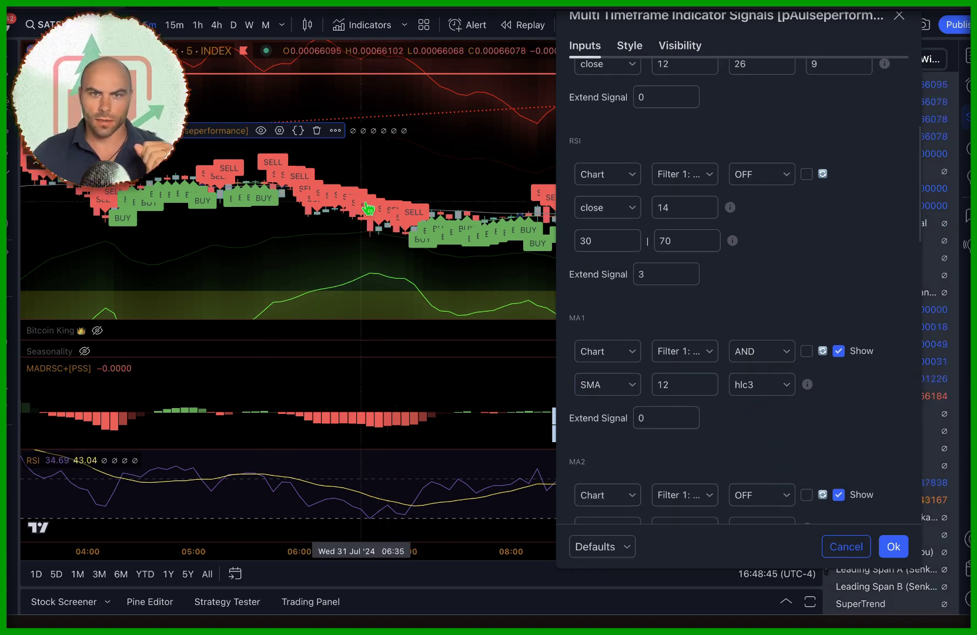
Examine the MA1 line against the buy and sell labels on the price chart for the morning of 31 July.
{"action": "left_click", "coordinate": [386, 245]}
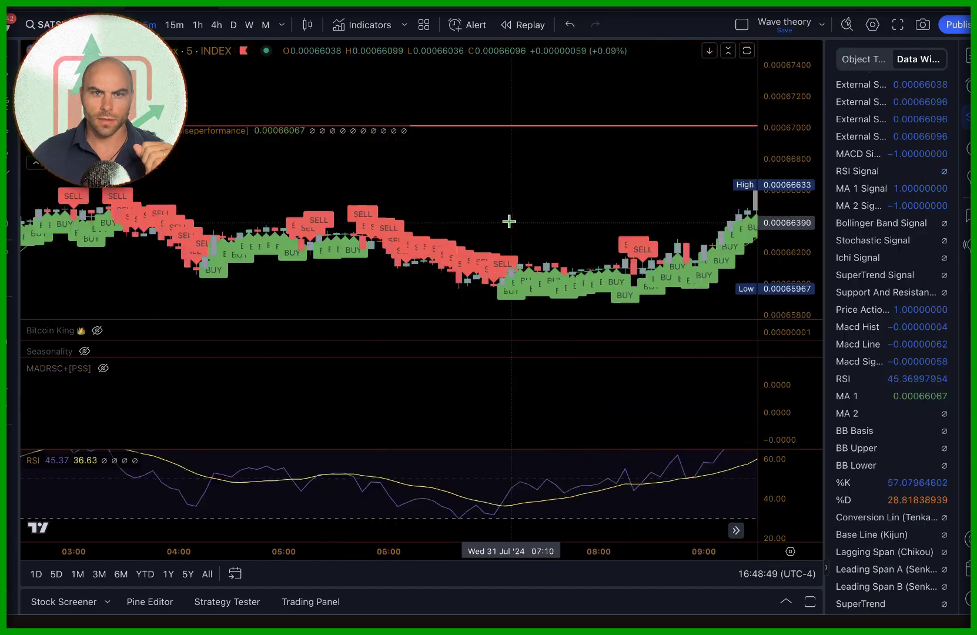
{"action": "scroll", "coordinate": [509, 221], "scroll_direction": "down", "scroll_amount": 1}
{"action": "left_click_drag", "start_coordinate": [509, 220], "coordinate": [595, 188]}
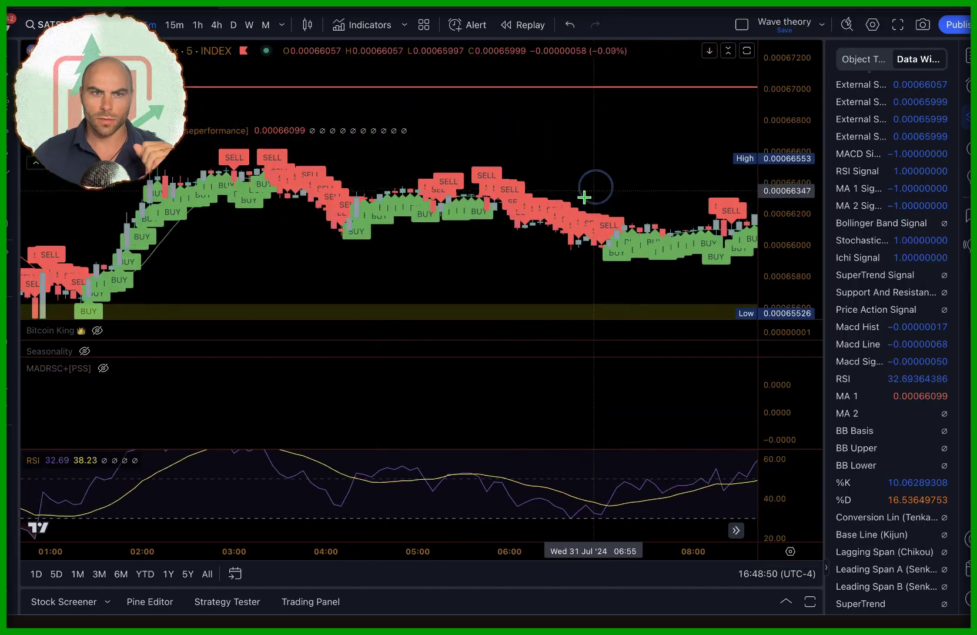
{"action": "scroll", "coordinate": [584, 198], "scroll_direction": "up", "scroll_amount": 2}
{"action": "left_click_drag", "start_coordinate": [329, 239], "coordinate": [392, 225]}
{"action": "left_click_drag", "start_coordinate": [775, 259], "coordinate": [775, 35]}
{"action": "scroll", "coordinate": [585, 194], "scroll_direction": "up", "scroll_amount": 2}
{"action": "mouse_move", "coordinate": [542, 240]}
{"action": "left_mouse_down"}
{"action": "mouse_move", "coordinate": [491, 187]}
{"action": "mouse_move", "coordinate": [517, 172]}
{"action": "mouse_move", "coordinate": [530, 227]}
{"action": "left_mouse_up"}
Reopen the Multi Timeframe Indicator Signals settings beside the chart and set the RSI condition to AND alongside MA1.
{"action": "left_click", "coordinate": [280, 130]}
{"action": "left_click_drag", "start_coordinate": [493, 73], "coordinate": [830, 52]}
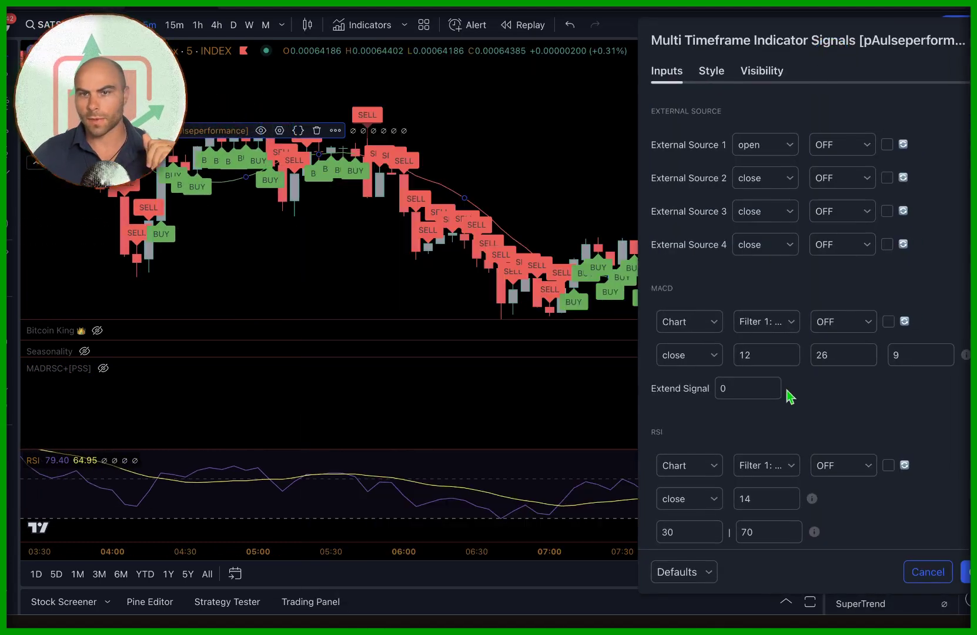
{"action": "scroll", "coordinate": [790, 398], "scroll_direction": "down", "scroll_amount": 5}
{"action": "left_click", "coordinate": [826, 222]}
{"action": "left_click", "coordinate": [826, 236]}
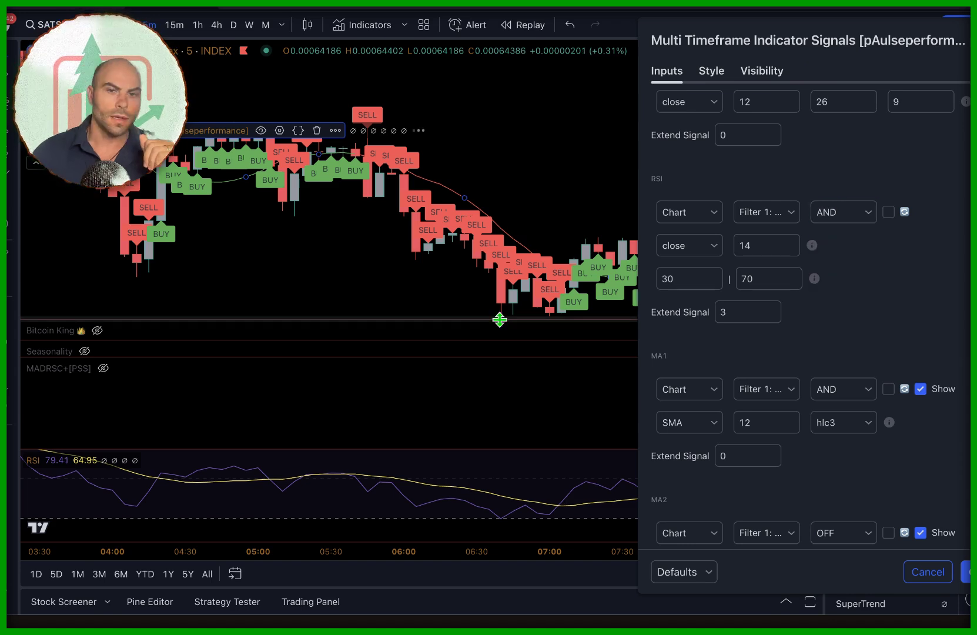
Reopen the Multi Timeframe Indicator Signals settings and set the RSI Extend Signal to 7.
{"action": "left_click_drag", "start_coordinate": [499, 197], "coordinate": [468, 183]}
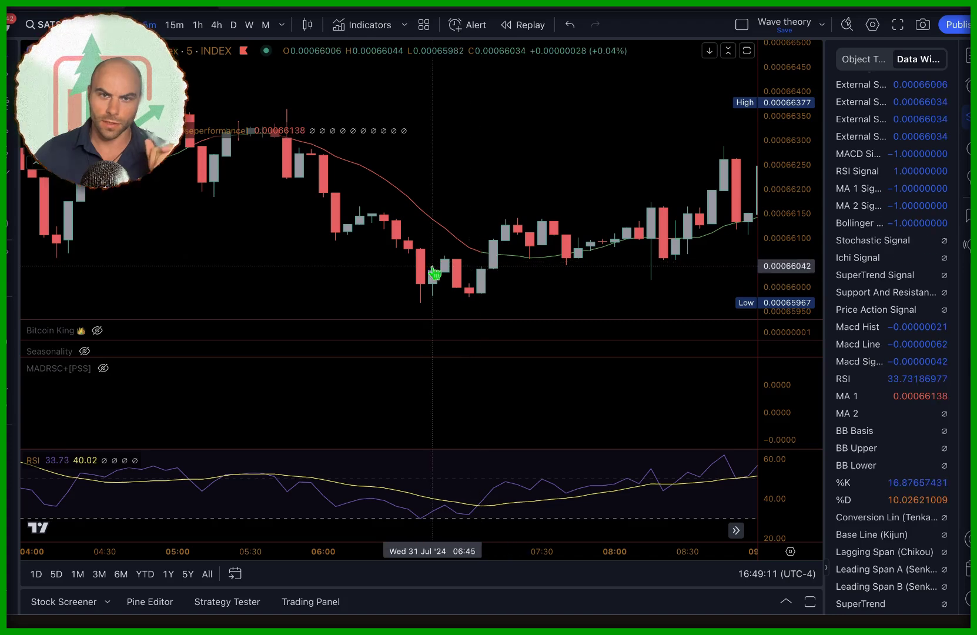
{"action": "left_click", "coordinate": [281, 131]}
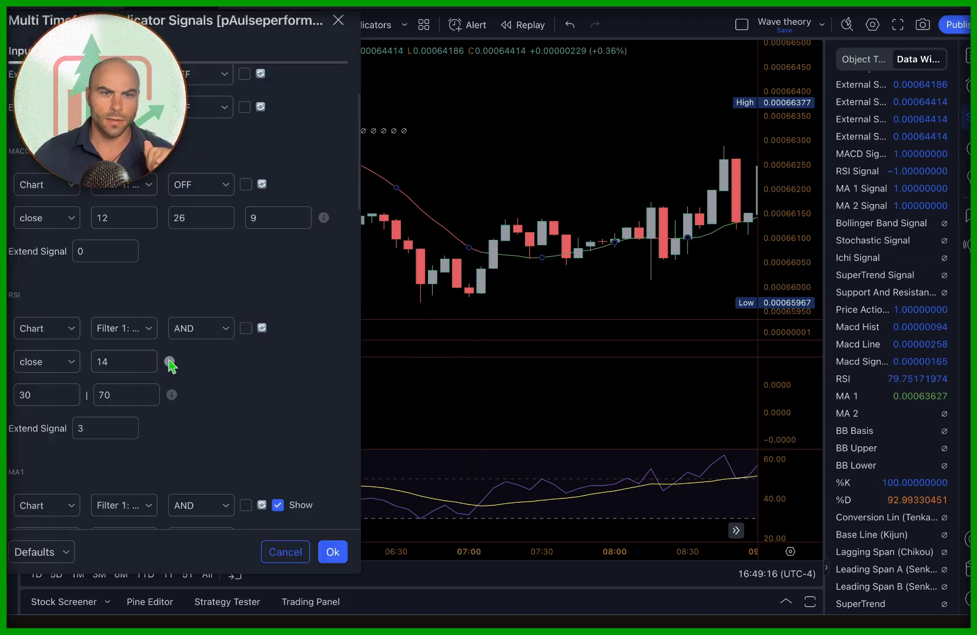
{"action": "scroll", "coordinate": [171, 367], "scroll_direction": "down", "scroll_amount": 4}
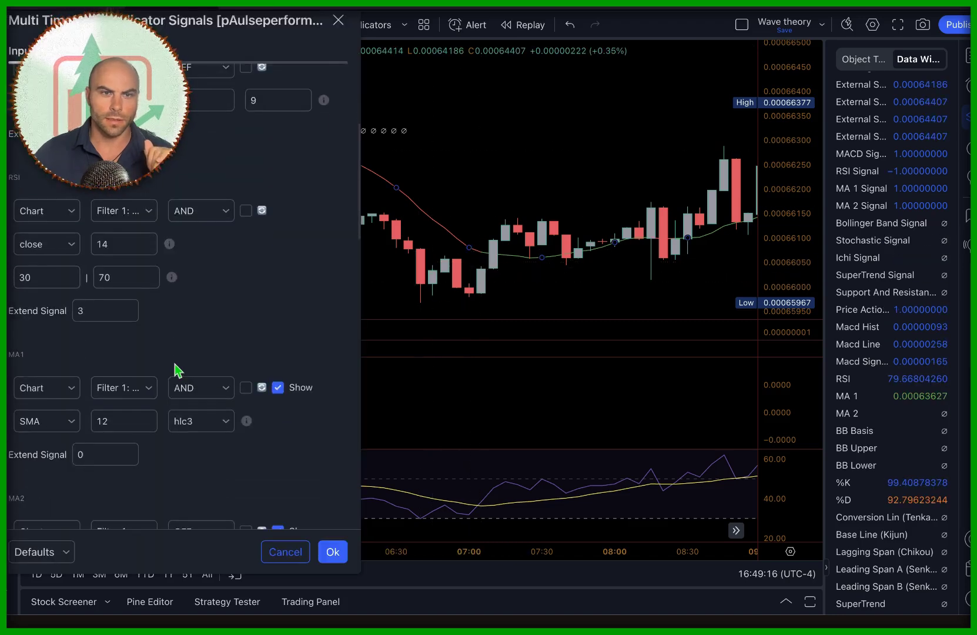
{"action": "scroll", "coordinate": [126, 325], "scroll_direction": "up", "scroll_amount": 2}
{"action": "left_click", "coordinate": [129, 331]}
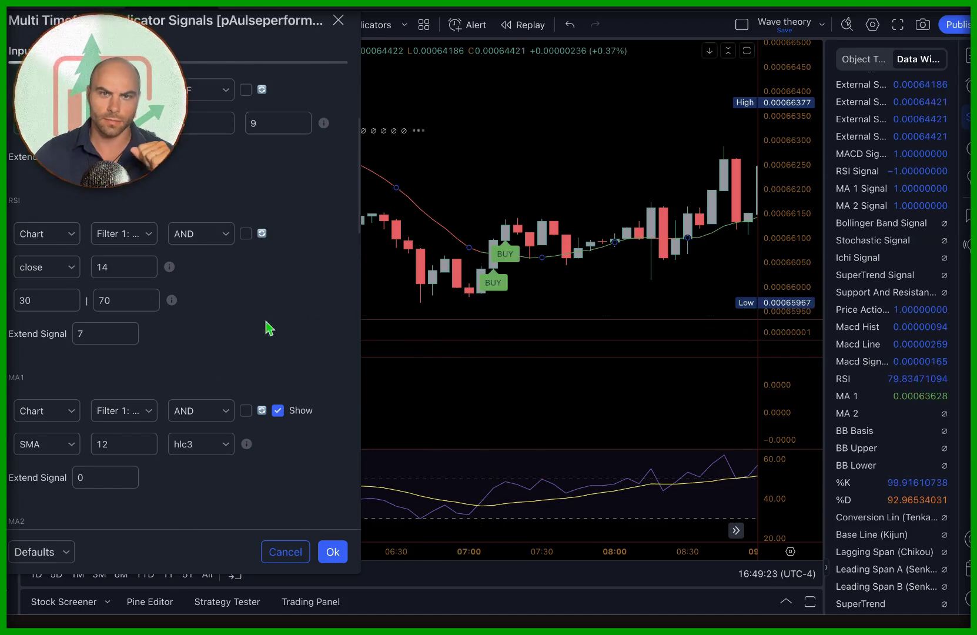
{"action": "scroll", "coordinate": [210, 363], "scroll_direction": "down", "scroll_amount": 1}
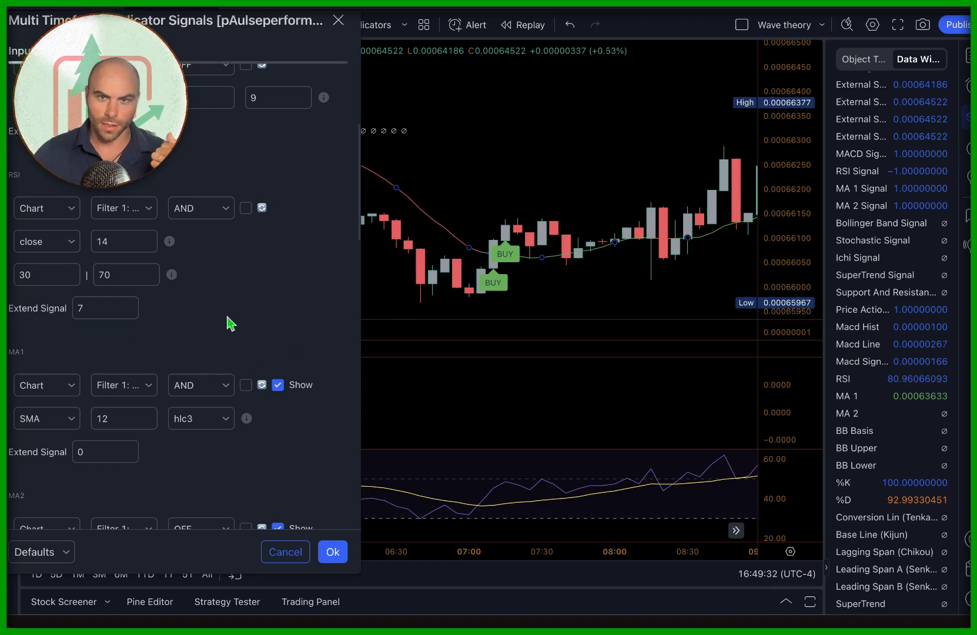
Look through the remaining indicator sections and compare the signal types offered for Bollinger Bands and Stochastics.
{"action": "scroll", "coordinate": [229, 323], "scroll_direction": "down", "scroll_amount": 3}
{"action": "scroll", "coordinate": [223, 330], "scroll_direction": "down", "scroll_amount": 10}
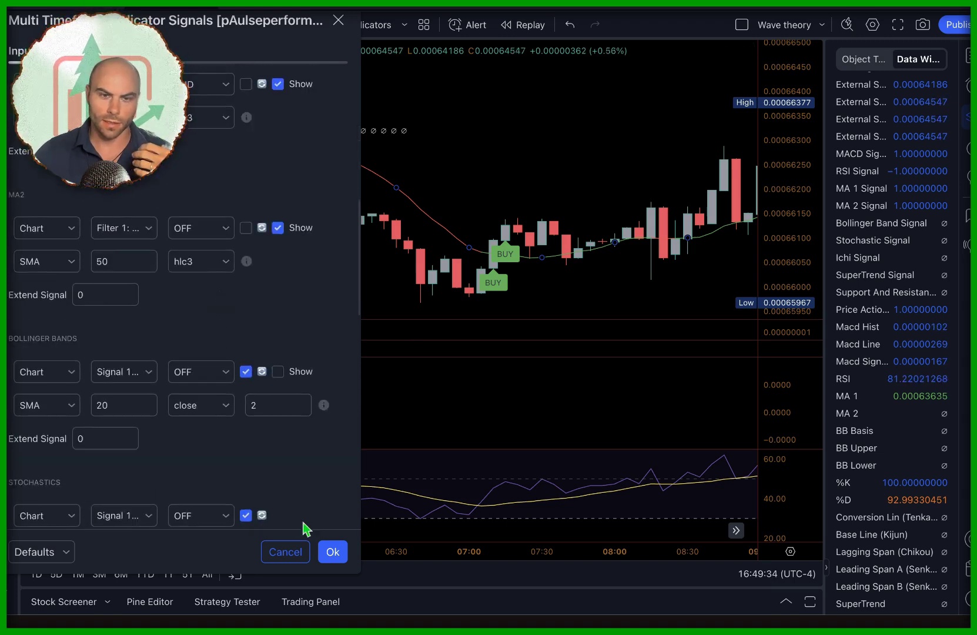
{"action": "scroll", "coordinate": [235, 322], "scroll_direction": "up", "scroll_amount": 10}
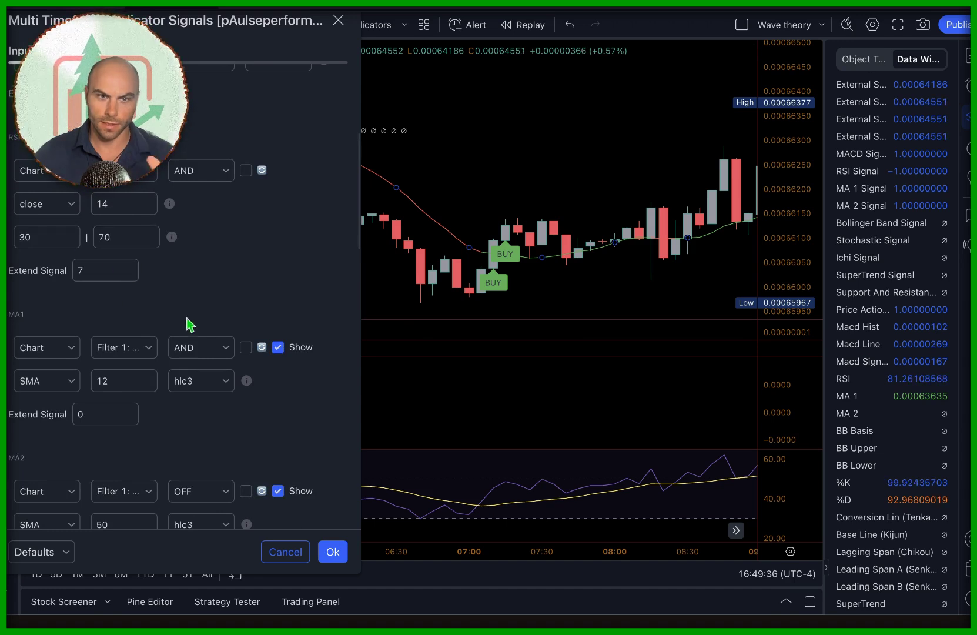
{"action": "scroll", "coordinate": [188, 314], "scroll_direction": "down", "scroll_amount": 20}
{"action": "scroll", "coordinate": [193, 295], "scroll_direction": "down", "scroll_amount": 1}
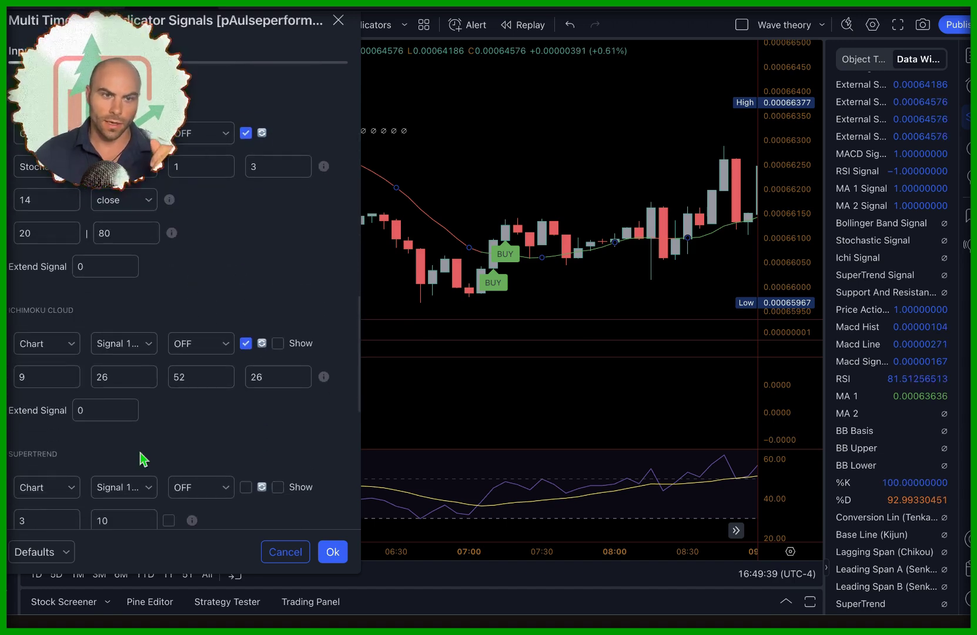
{"action": "scroll", "coordinate": [140, 347], "scroll_direction": "up", "scroll_amount": 8}
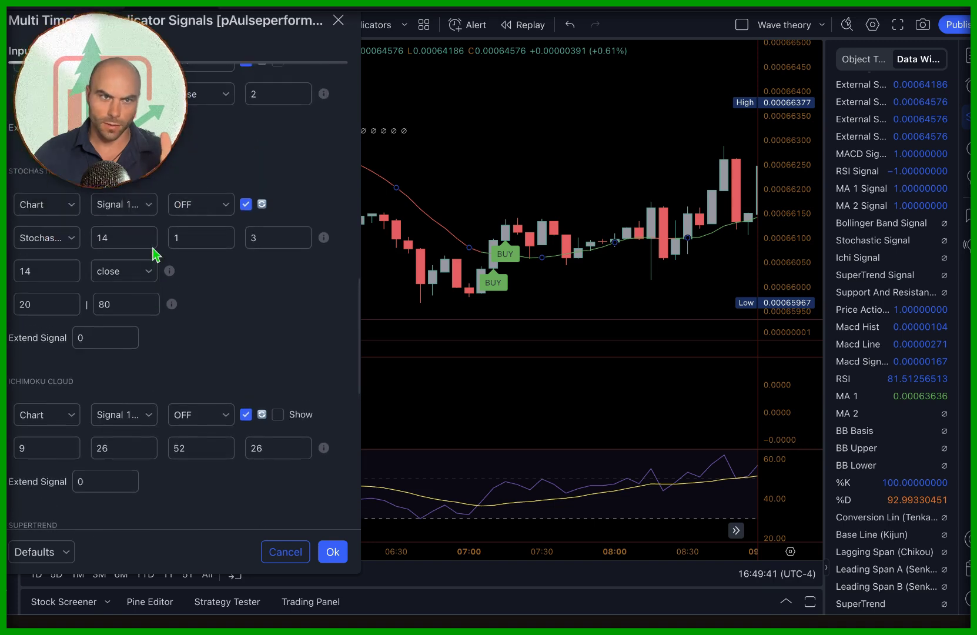
{"action": "scroll", "coordinate": [64, 200], "scroll_direction": "up", "scroll_amount": 1}
{"action": "left_click", "coordinate": [136, 182]}
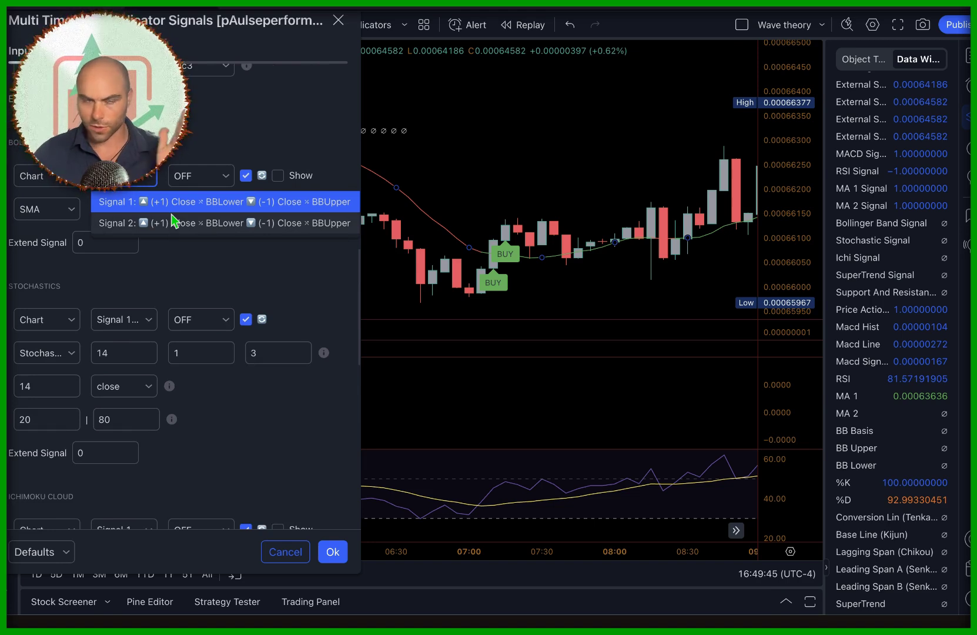
{"action": "left_click", "coordinate": [181, 269]}
{"action": "left_click", "coordinate": [141, 312]}
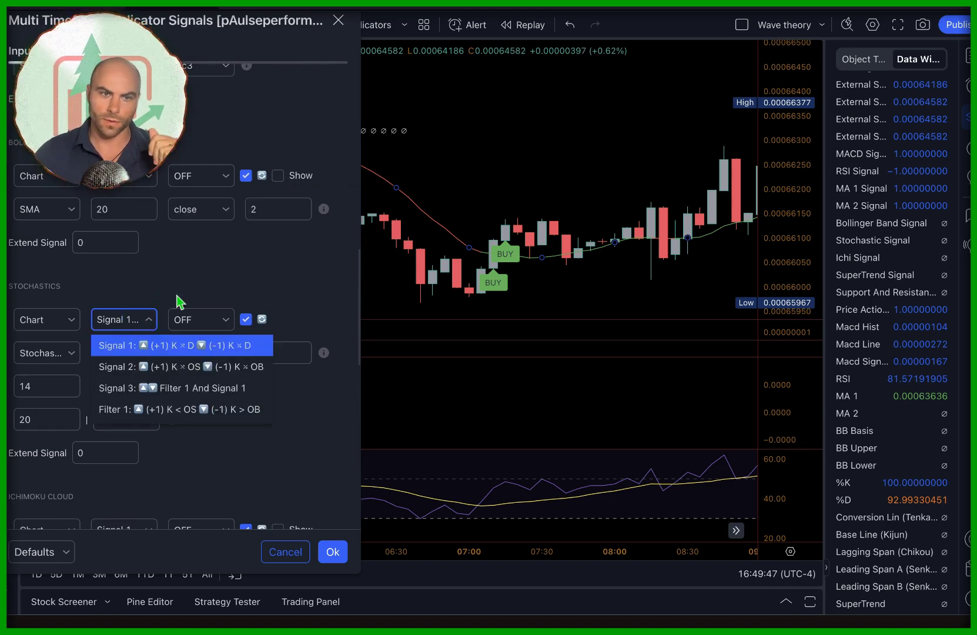
Review the Ichimoku Cloud and SuperTrend signal types and the Support and Resistance, Price Action and Final Signal settings.
{"action": "scroll", "coordinate": [188, 253], "scroll_direction": "down", "scroll_amount": 5}
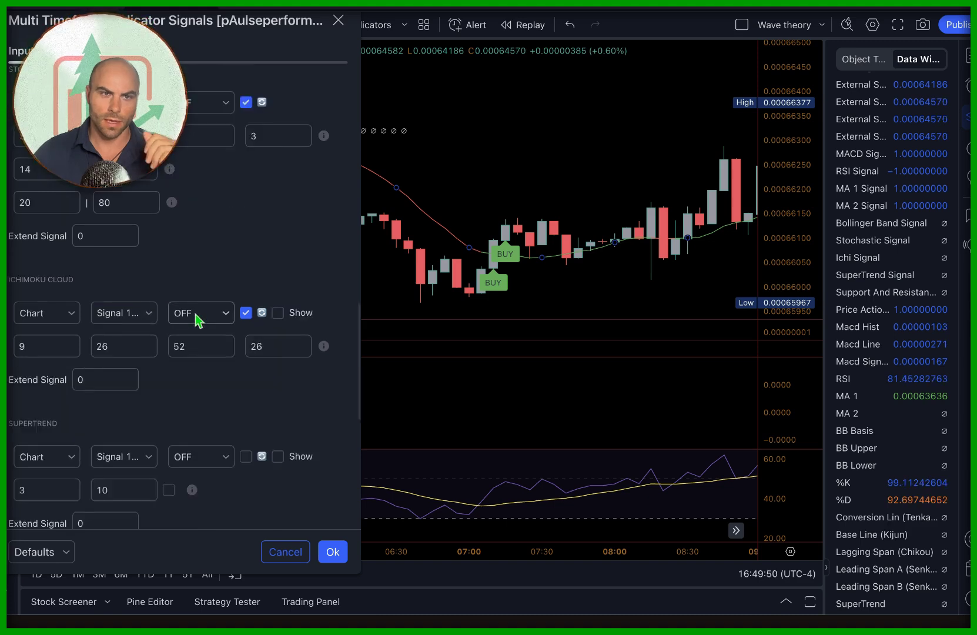
{"action": "left_click", "coordinate": [136, 238]}
{"action": "left_click", "coordinate": [200, 173]}
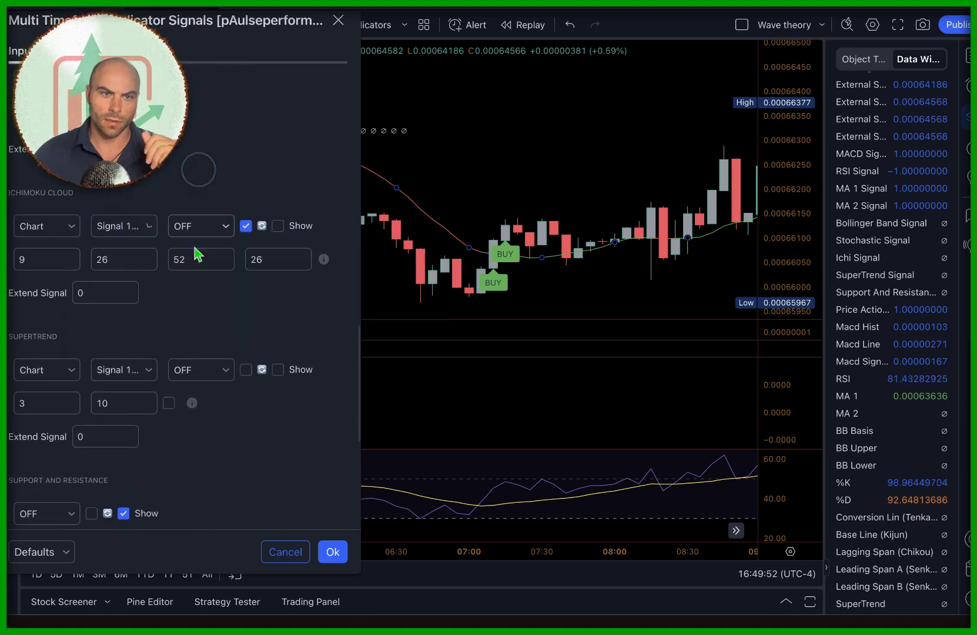
{"action": "scroll", "coordinate": [194, 235], "scroll_direction": "down", "scroll_amount": 2}
{"action": "left_click", "coordinate": [123, 274]}
{"action": "left_click", "coordinate": [178, 234]}
{"action": "scroll", "coordinate": [173, 360], "scroll_direction": "down", "scroll_amount": 4}
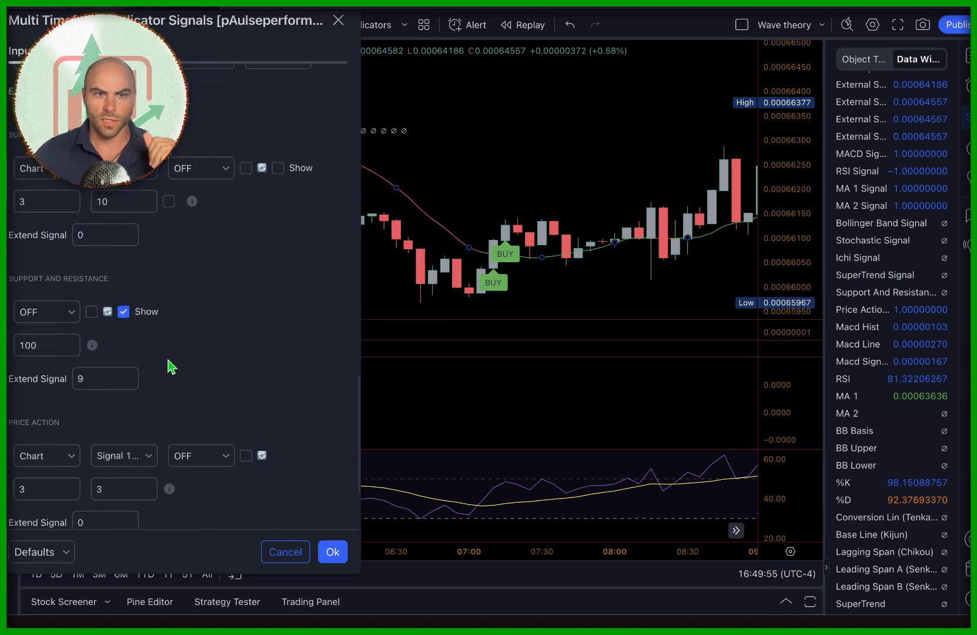
{"action": "scroll", "coordinate": [71, 294], "scroll_direction": "down", "scroll_amount": 1}
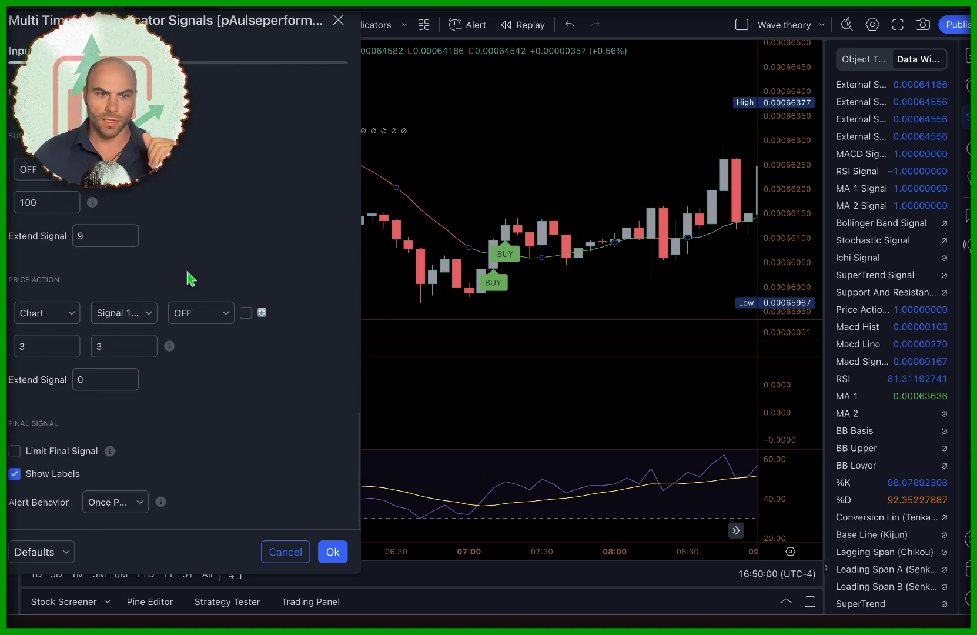
Check the Alert Behavior options under Final Signal and accept the indicator settings.
{"action": "left_click_drag", "start_coordinate": [245, 49], "coordinate": [438, 69]}
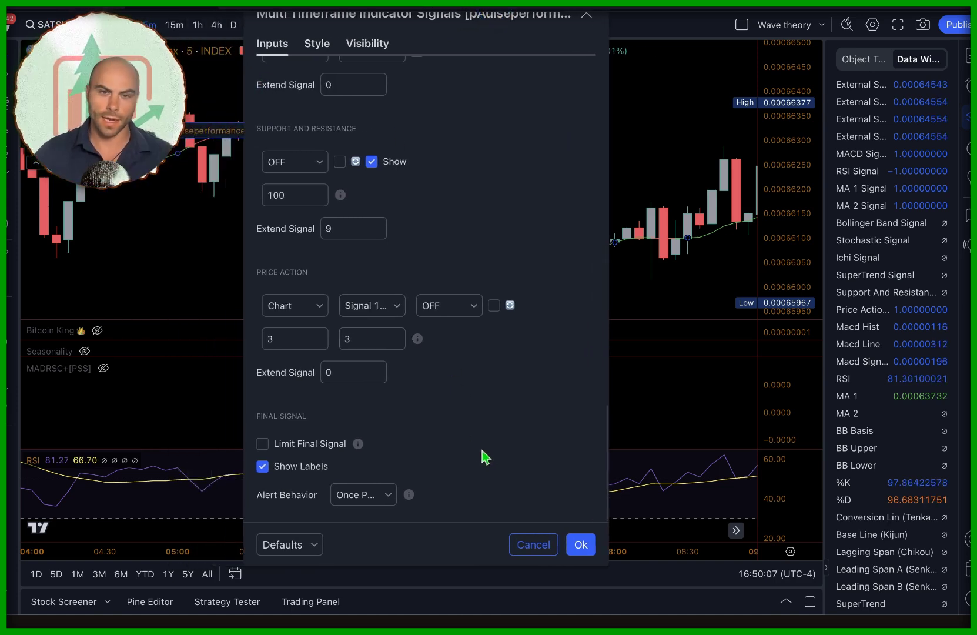
{"action": "left_click", "coordinate": [380, 498]}
{"action": "left_click", "coordinate": [456, 432]}
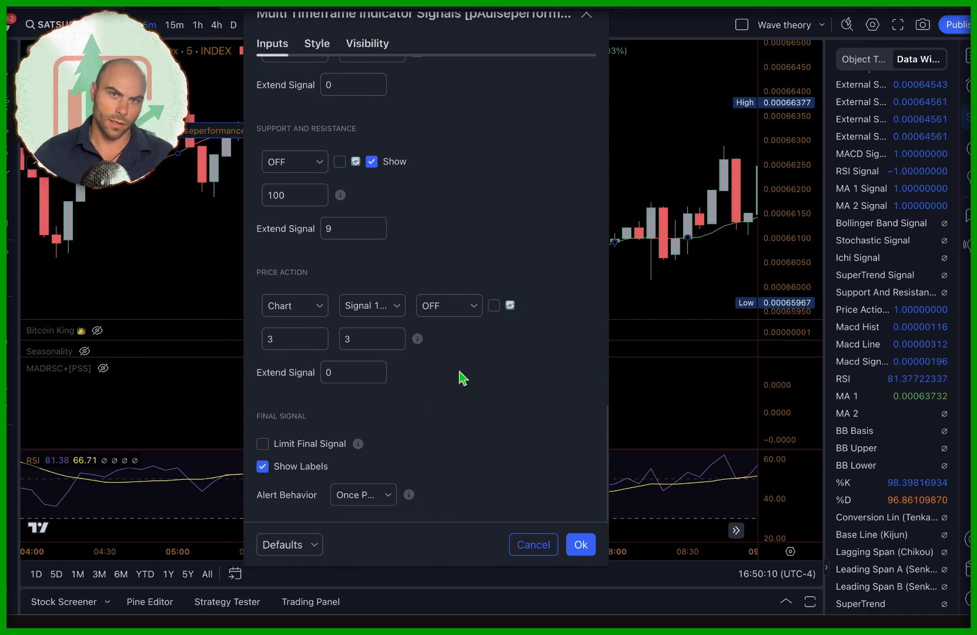
{"action": "left_click", "coordinate": [580, 544]}
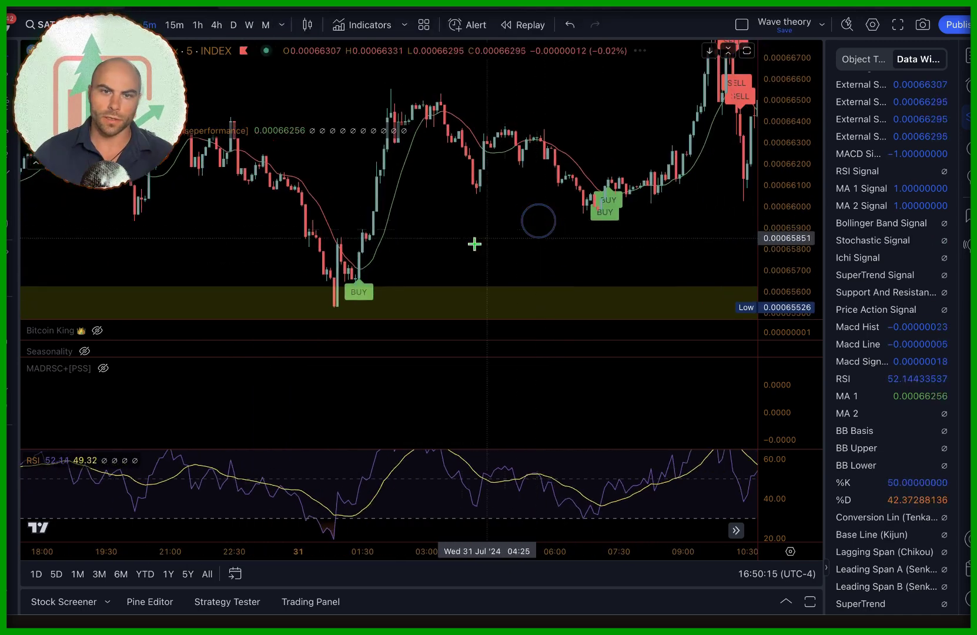
Examine the filtered buy and sell labels across the price chart from 29 July to 1 August.
{"action": "left_click_drag", "start_coordinate": [501, 245], "coordinate": [370, 290]}
{"action": "left_click_drag", "start_coordinate": [521, 154], "coordinate": [452, 197]}
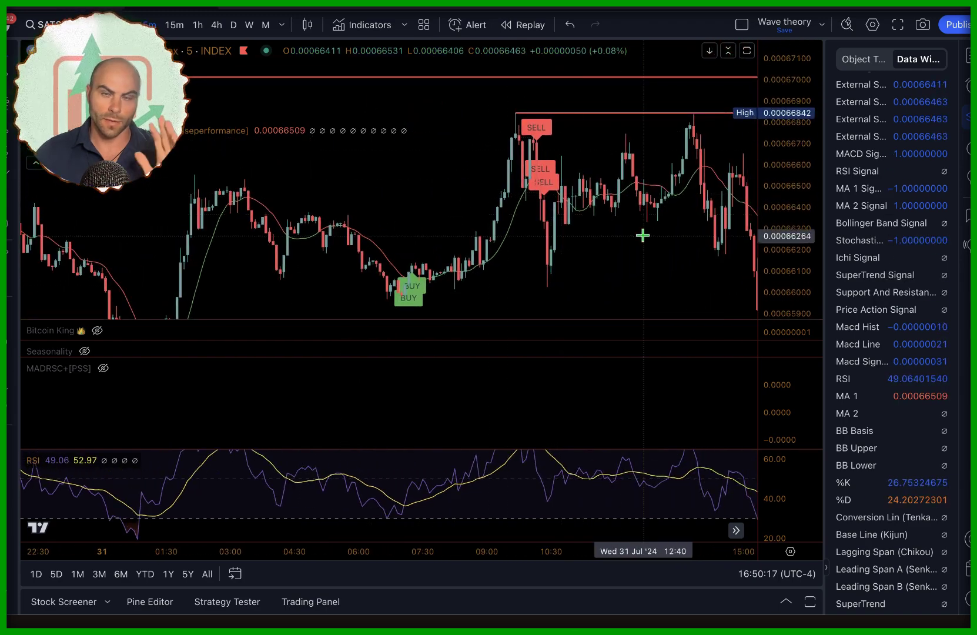
{"action": "left_click_drag", "start_coordinate": [670, 282], "coordinate": [514, 124]}
{"action": "scroll", "coordinate": [491, 147], "scroll_direction": "down", "scroll_amount": 2}
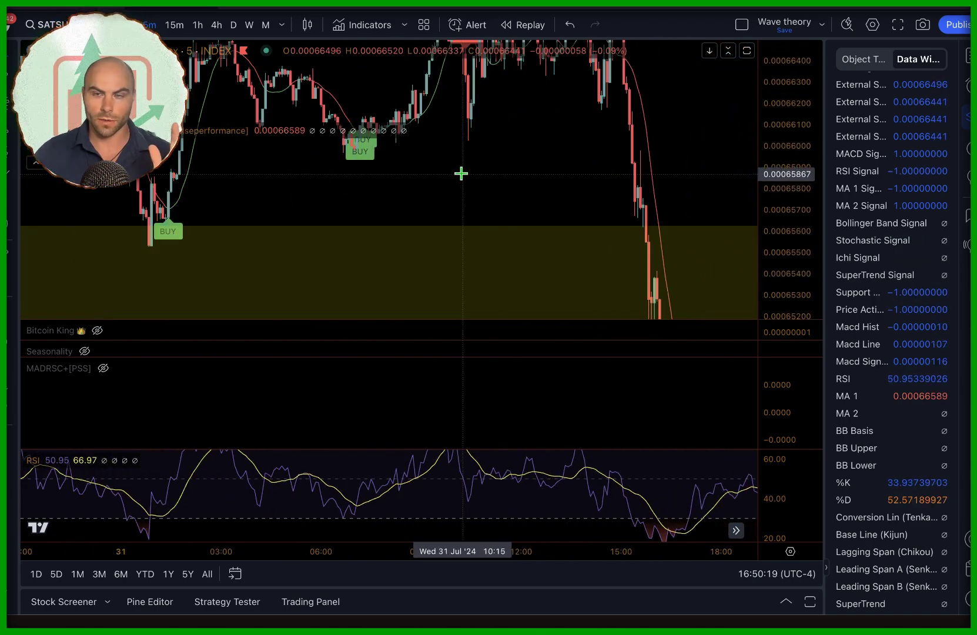
{"action": "left_click_drag", "start_coordinate": [765, 132], "coordinate": [764, 298]}
{"action": "scroll", "coordinate": [567, 255], "scroll_direction": "down", "scroll_amount": 4}
{"action": "left_click_drag", "start_coordinate": [524, 197], "coordinate": [447, 175]}
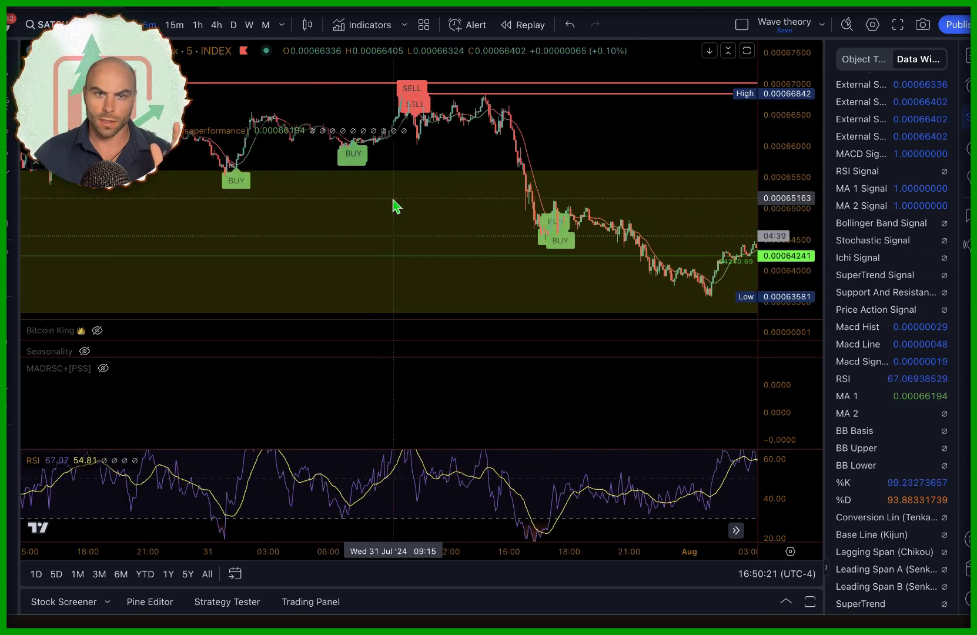
{"action": "left_click_drag", "start_coordinate": [395, 205], "coordinate": [552, 244]}
{"action": "scroll", "coordinate": [207, 207], "scroll_direction": "down", "scroll_amount": 2}
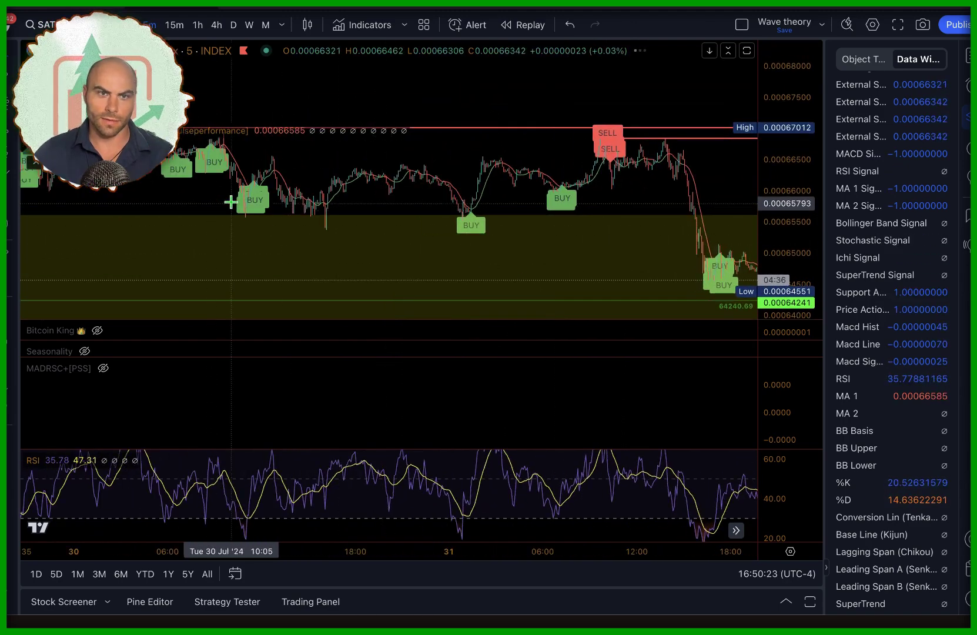
{"action": "left_click", "coordinate": [241, 207]}
{"action": "left_click_drag", "start_coordinate": [242, 207], "coordinate": [323, 270]}
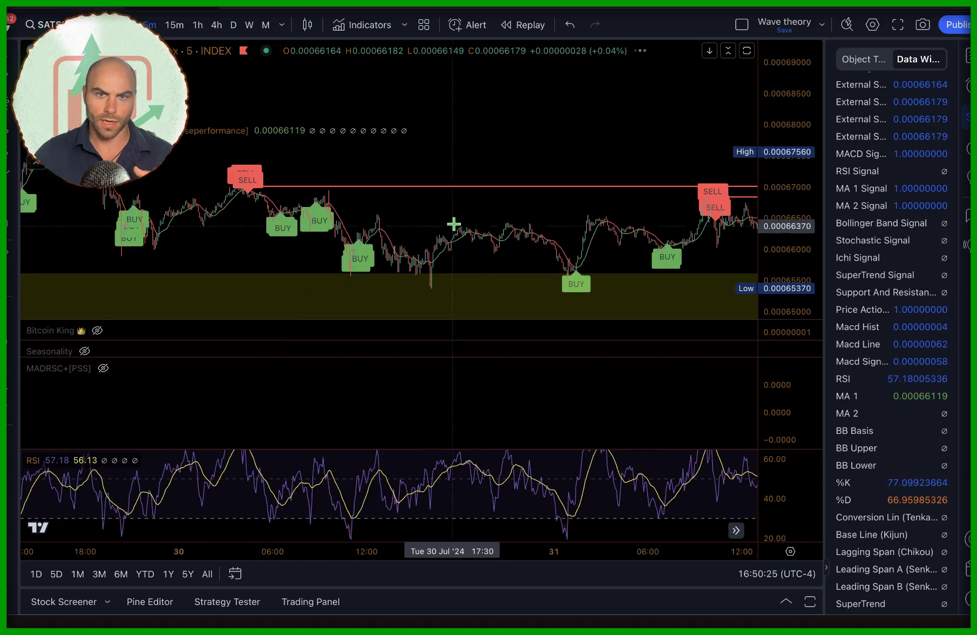
{"action": "left_click_drag", "start_coordinate": [462, 221], "coordinate": [274, 193]}
{"action": "left_click_drag", "start_coordinate": [510, 259], "coordinate": [456, 251]}
Show PSStrategyX on the chart and maximize the price pane to view its trades on 31 July.
{"action": "left_click", "coordinate": [204, 115]}
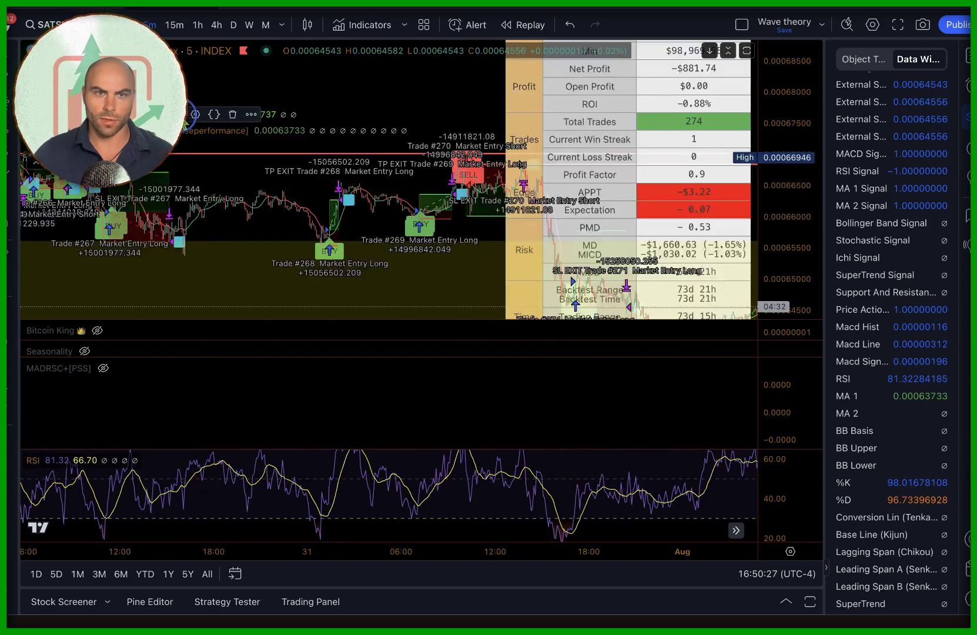
{"action": "double_click", "coordinate": [217, 179]}
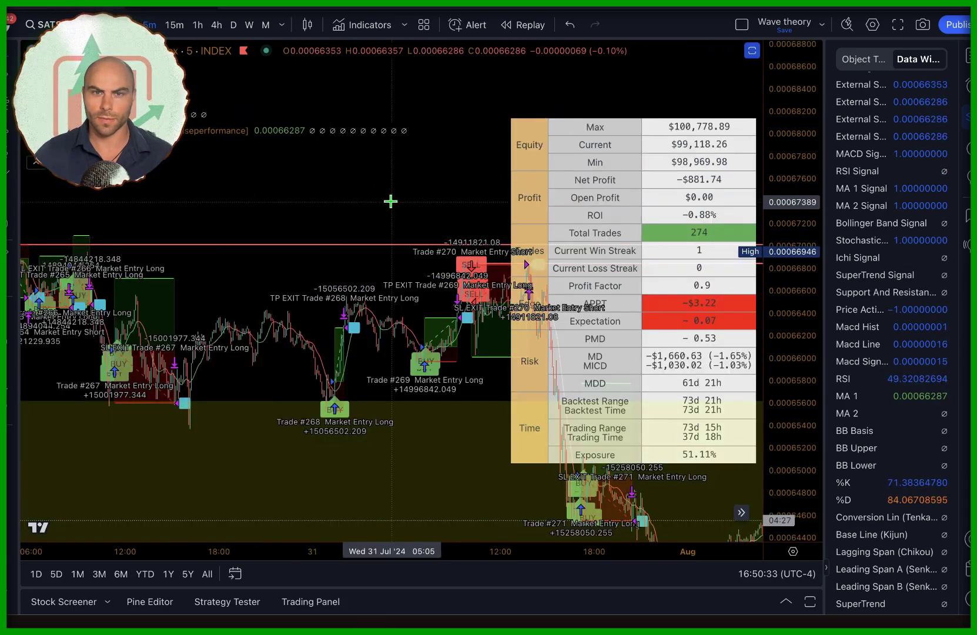
{"action": "scroll", "coordinate": [326, 348], "scroll_direction": "up", "scroll_amount": 3}
{"action": "left_click_drag", "start_coordinate": [313, 338], "coordinate": [437, 326]}
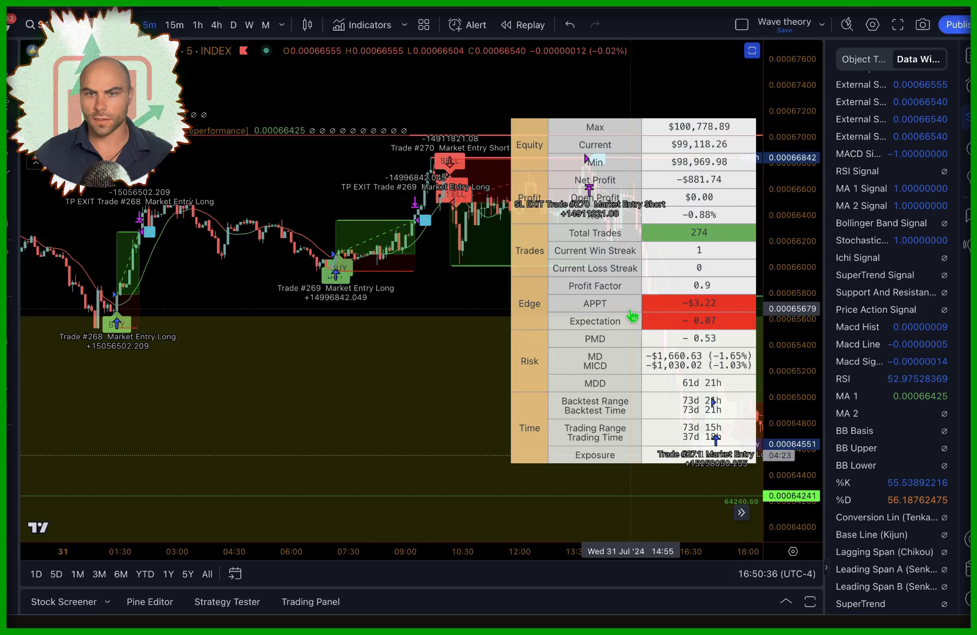
{"action": "left_click_drag", "start_coordinate": [425, 310], "coordinate": [277, 353]}
In the PSStrategyX inputs, disable the Highest/Lowest, ATR, Pivot Point and Chandelier Exit entry stops, keeping only Fixed % at 1.
{"action": "left_click", "coordinate": [196, 114]}
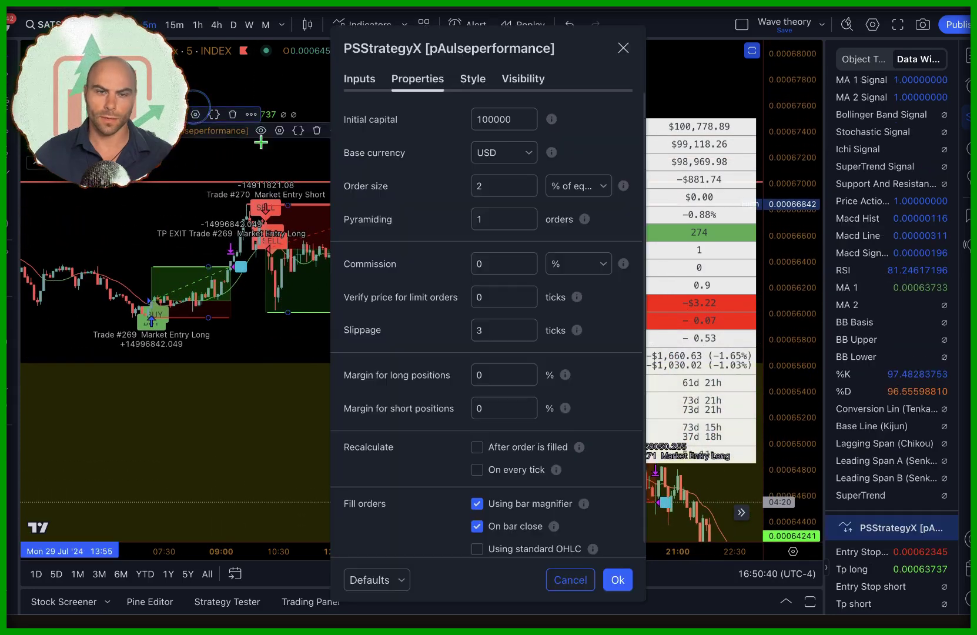
{"action": "left_click", "coordinate": [370, 82]}
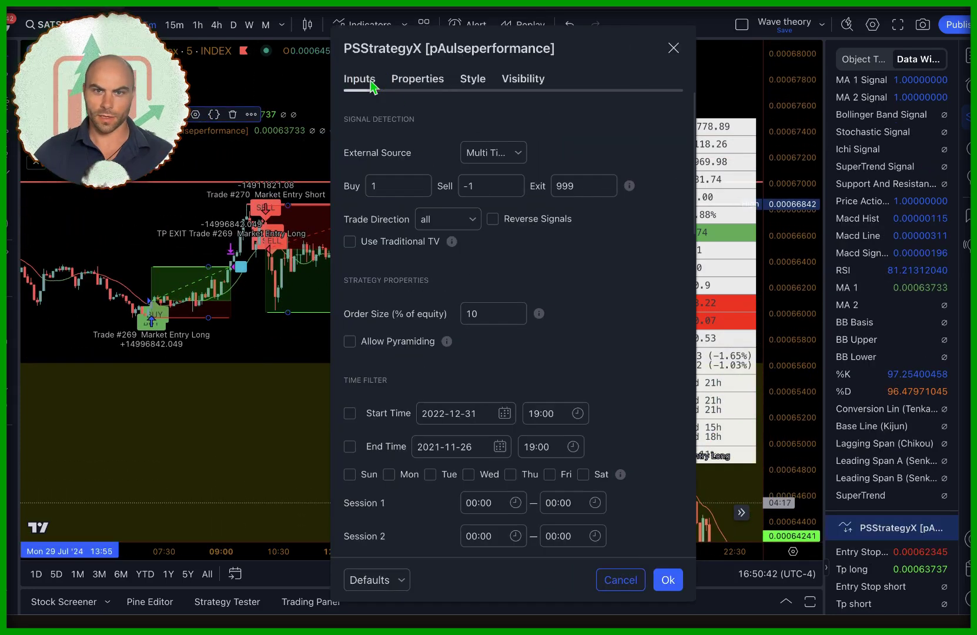
{"action": "scroll", "coordinate": [480, 421], "scroll_direction": "down", "scroll_amount": 5}
{"action": "scroll", "coordinate": [475, 429], "scroll_direction": "down", "scroll_amount": 2}
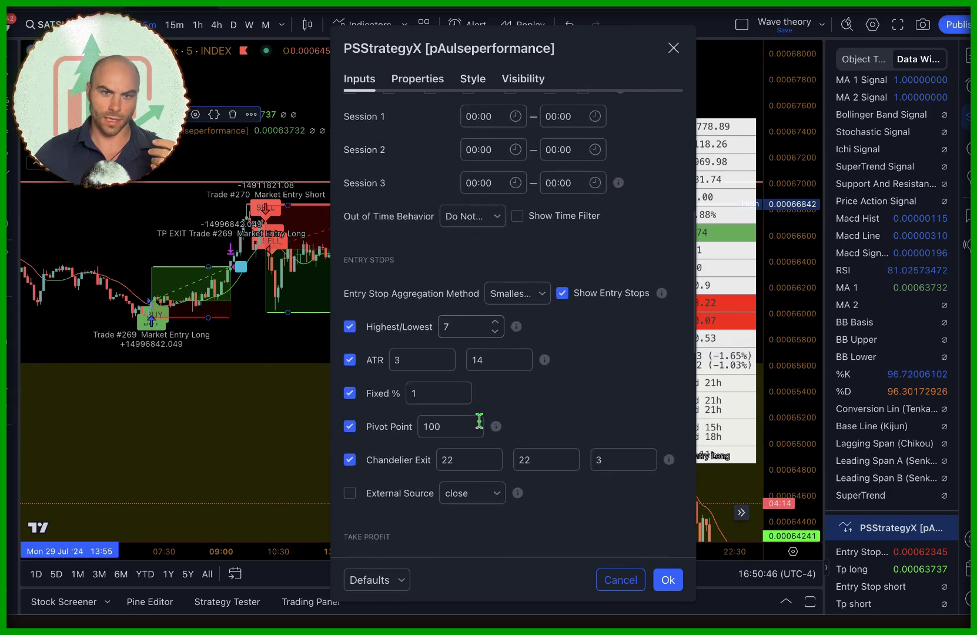
{"action": "scroll", "coordinate": [403, 352], "scroll_direction": "down", "scroll_amount": 2}
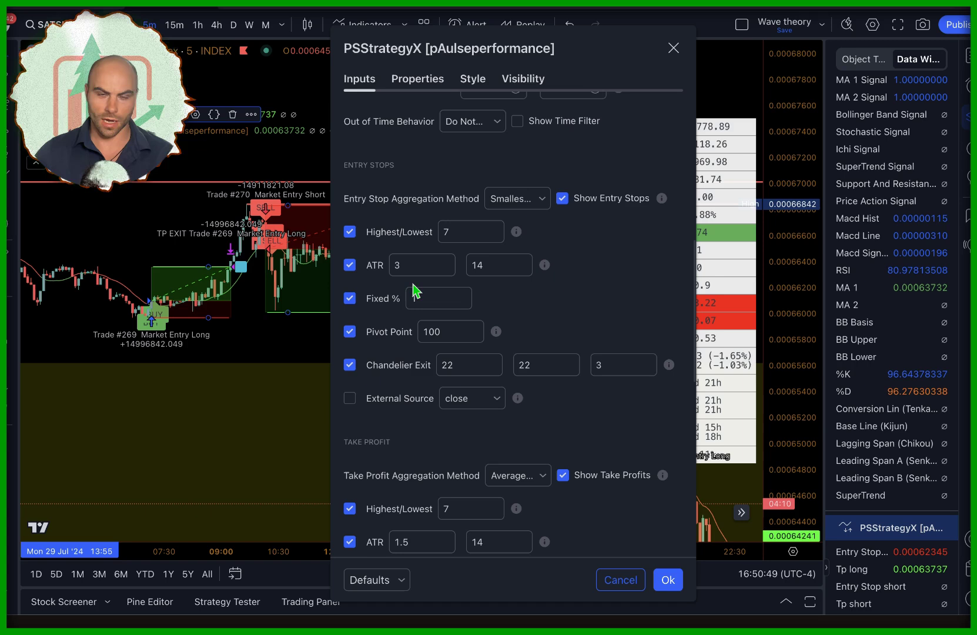
{"action": "scroll", "coordinate": [410, 453], "scroll_direction": "down", "scroll_amount": 6}
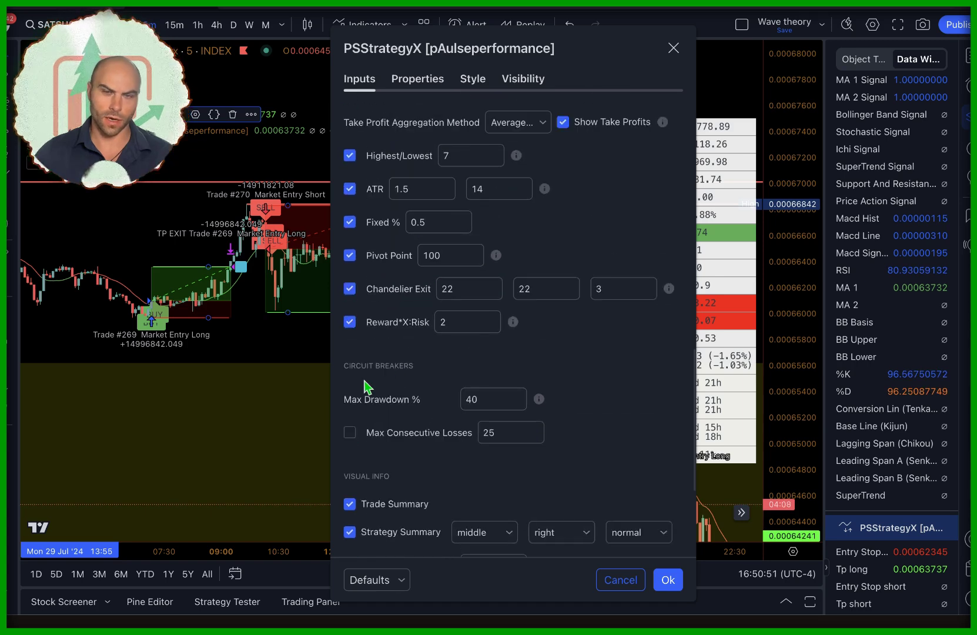
{"action": "scroll", "coordinate": [365, 376], "scroll_direction": "up", "scroll_amount": 5}
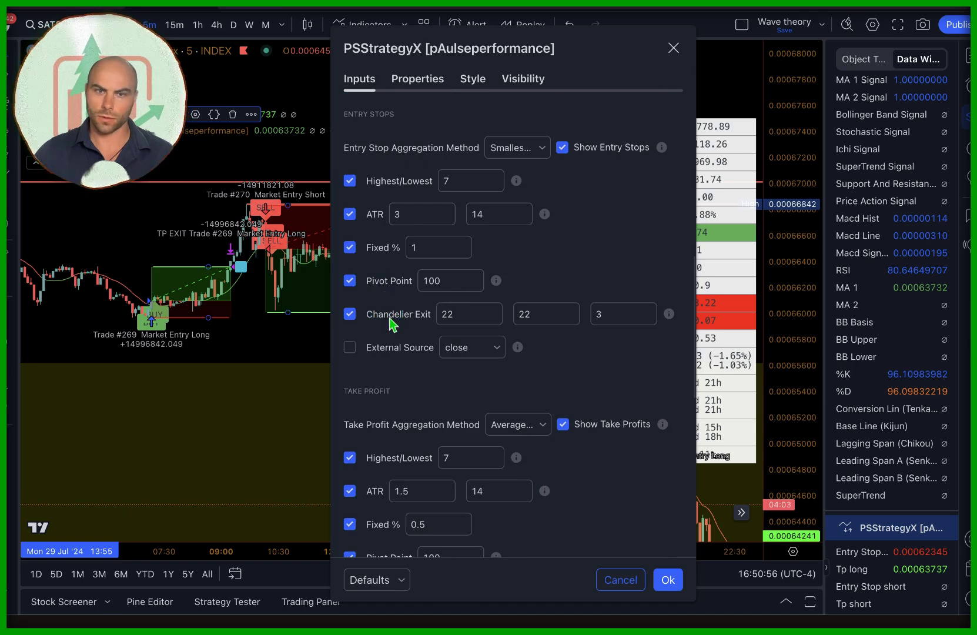
{"action": "left_click", "coordinate": [389, 318]}
{"action": "left_click", "coordinate": [350, 281]}
{"action": "left_click", "coordinate": [349, 214]}
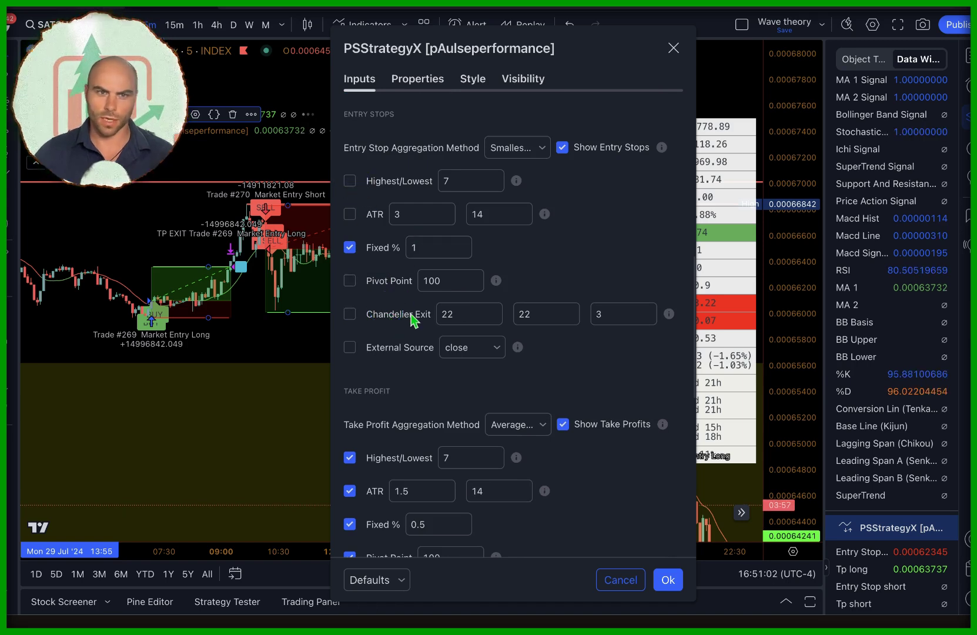
Adjust the PSStrategyX Take Profit settings and close the dialog to view the strategy summary.
{"action": "scroll", "coordinate": [419, 343], "scroll_direction": "down", "scroll_amount": 1}
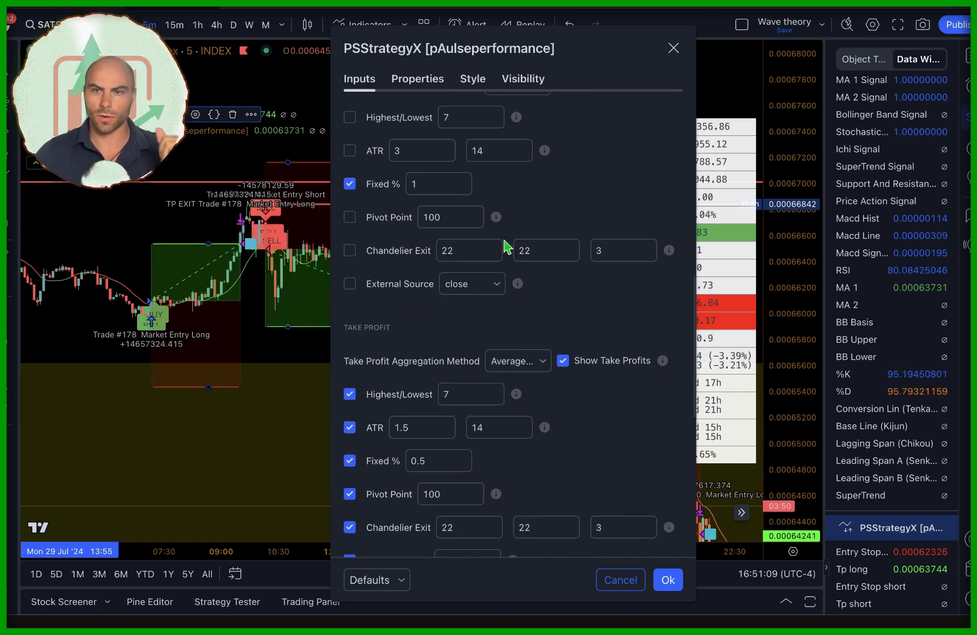
{"action": "left_click_drag", "start_coordinate": [579, 48], "coordinate": [436, 37]}
{"action": "scroll", "coordinate": [269, 345], "scroll_direction": "down", "scroll_amount": 2}
{"action": "scroll", "coordinate": [270, 347], "scroll_direction": "down", "scroll_amount": 1}
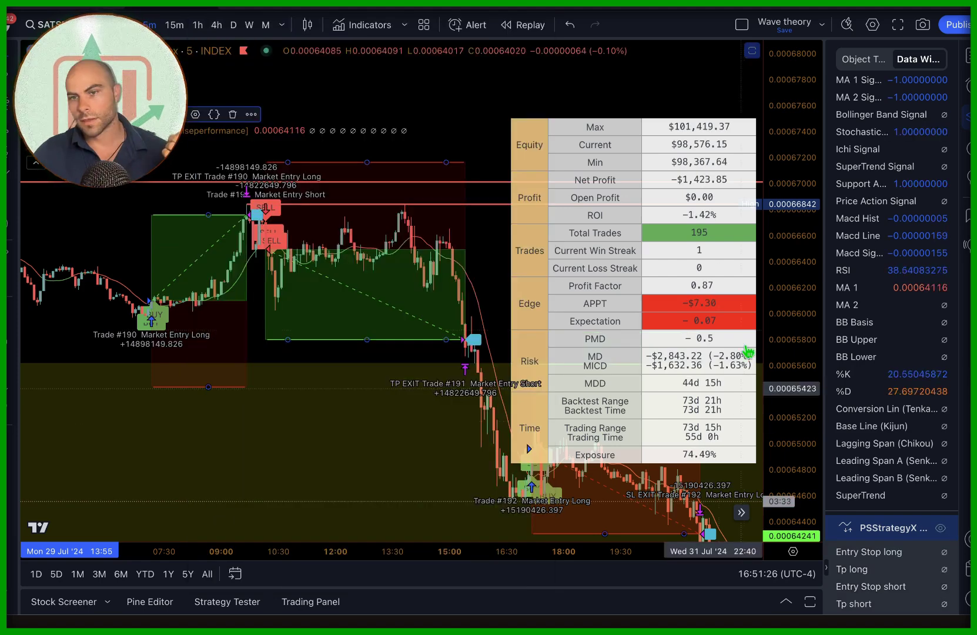
Examine the 31 July long and short trades on the chart and read the Expectation guidance in the strategy summary.
{"action": "left_click_drag", "start_coordinate": [453, 270], "coordinate": [370, 265]}
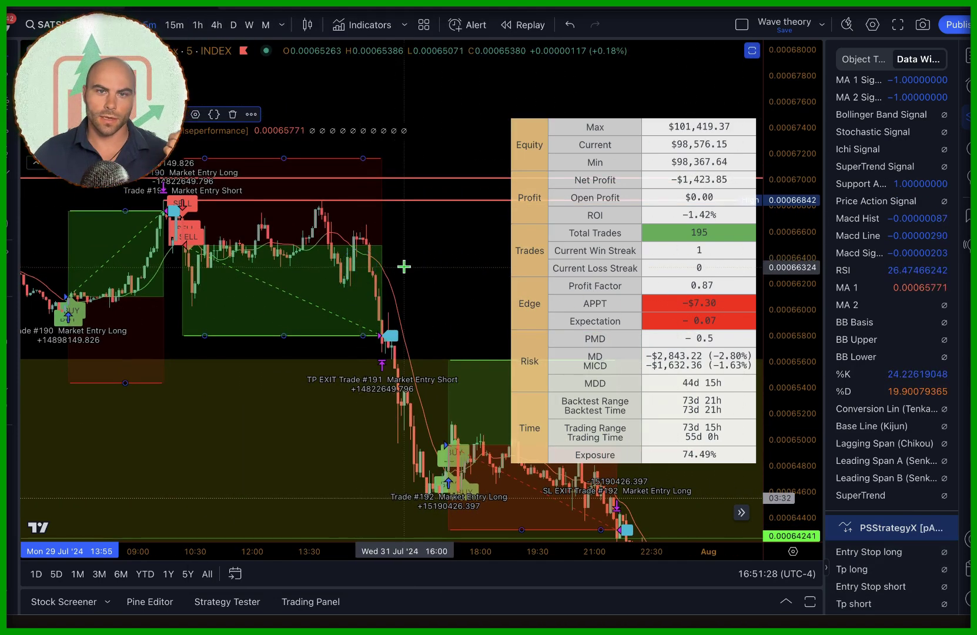
{"action": "left_click", "coordinate": [404, 266]}
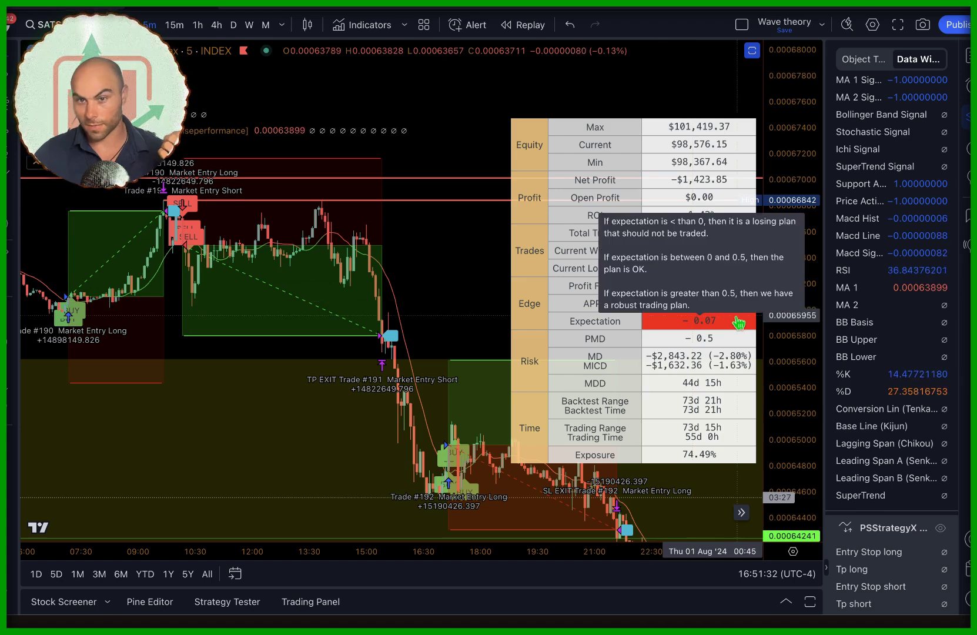
{"action": "scroll", "coordinate": [397, 268], "scroll_direction": "down", "scroll_amount": 2}
{"action": "left_click_drag", "start_coordinate": [344, 281], "coordinate": [362, 257]}
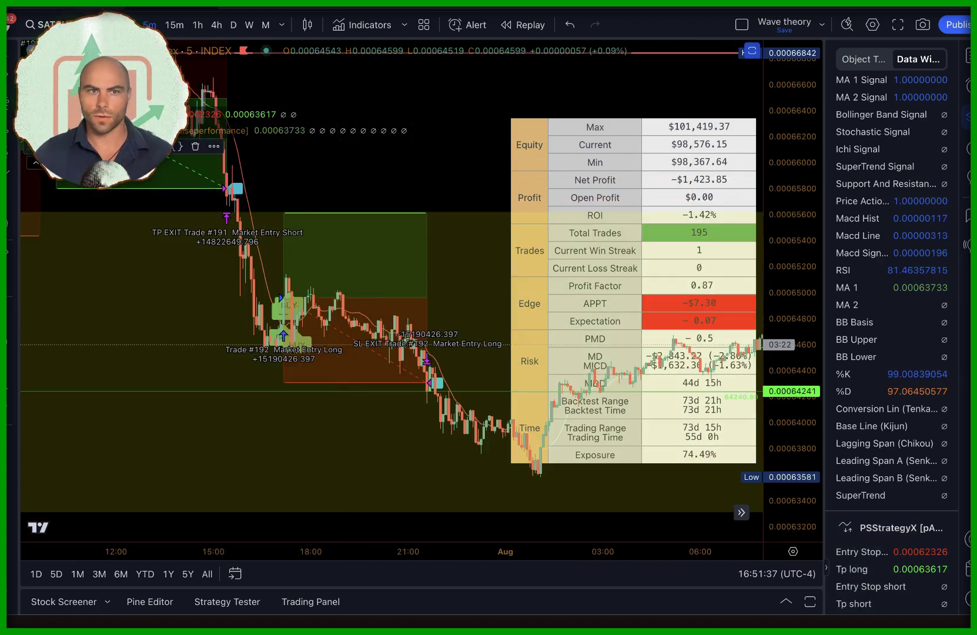
{"action": "left_click_drag", "start_coordinate": [152, 165], "coordinate": [338, 272]}
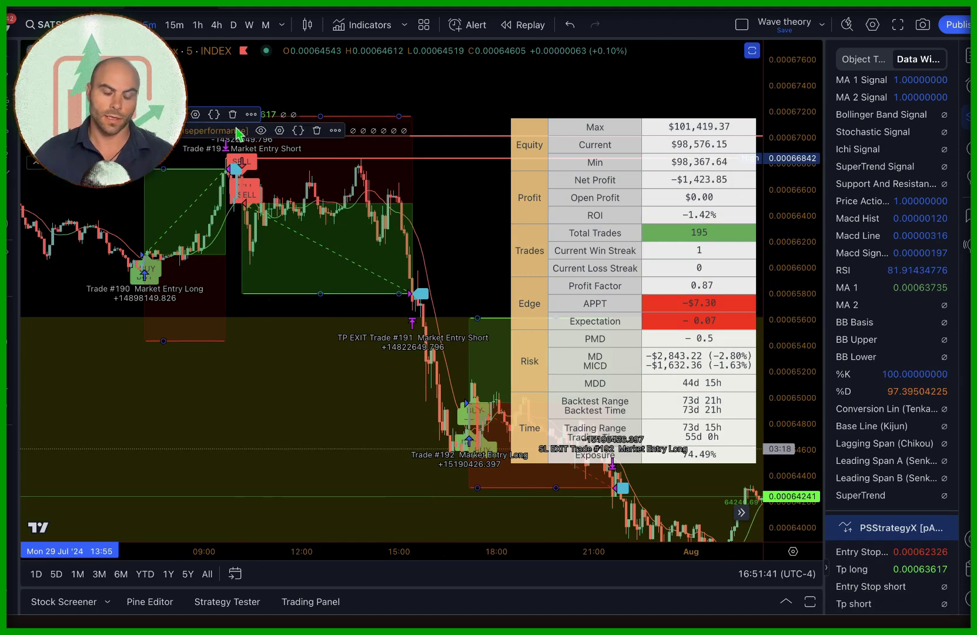
Open the Multi Timeframe Indicator Signals settings and review its indicator inputs.
{"action": "left_click", "coordinate": [279, 130]}
{"action": "scroll", "coordinate": [446, 353], "scroll_direction": "down", "scroll_amount": 6}
{"action": "scroll", "coordinate": [433, 321], "scroll_direction": "up", "scroll_amount": 6}
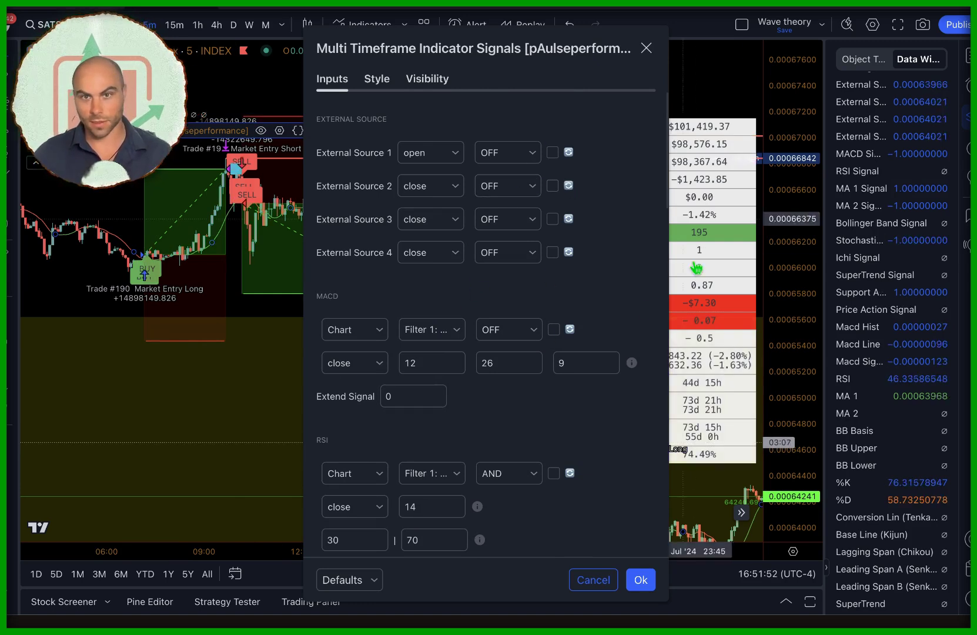
Switch to the browser to view the MultiTime Frame Indicator Signals classroom page, and return to the TradingView chart.
{"action": "key", "text": "super+Tab"}
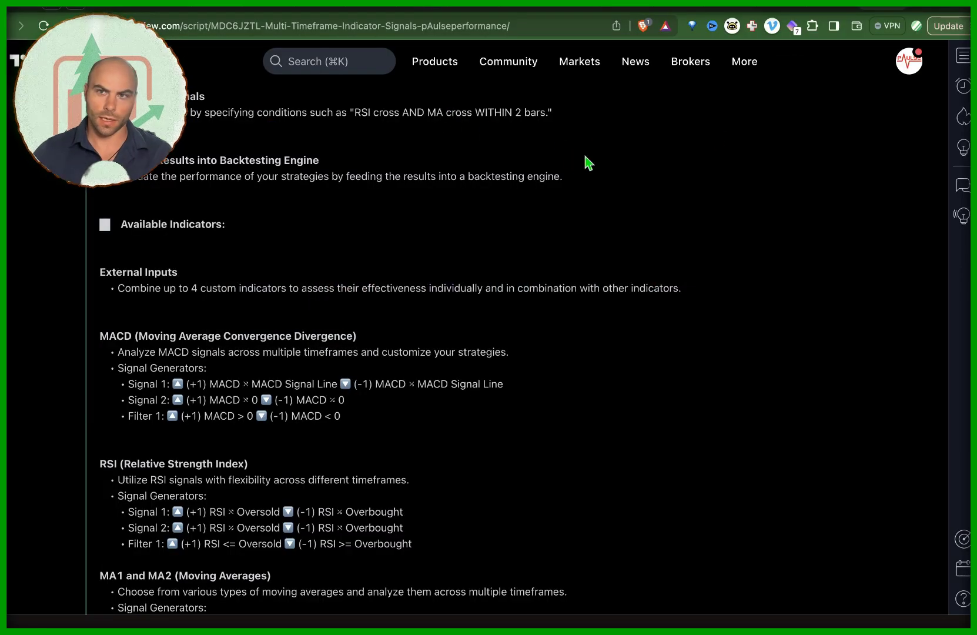
{"action": "left_click", "coordinate": [830, 7]}
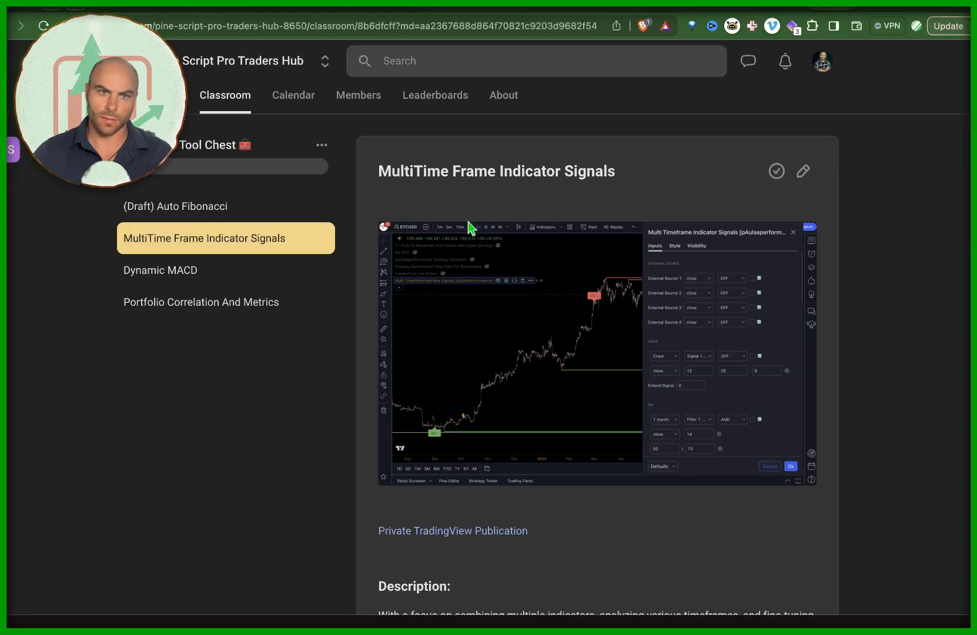
{"action": "key", "text": "super+Tab"}
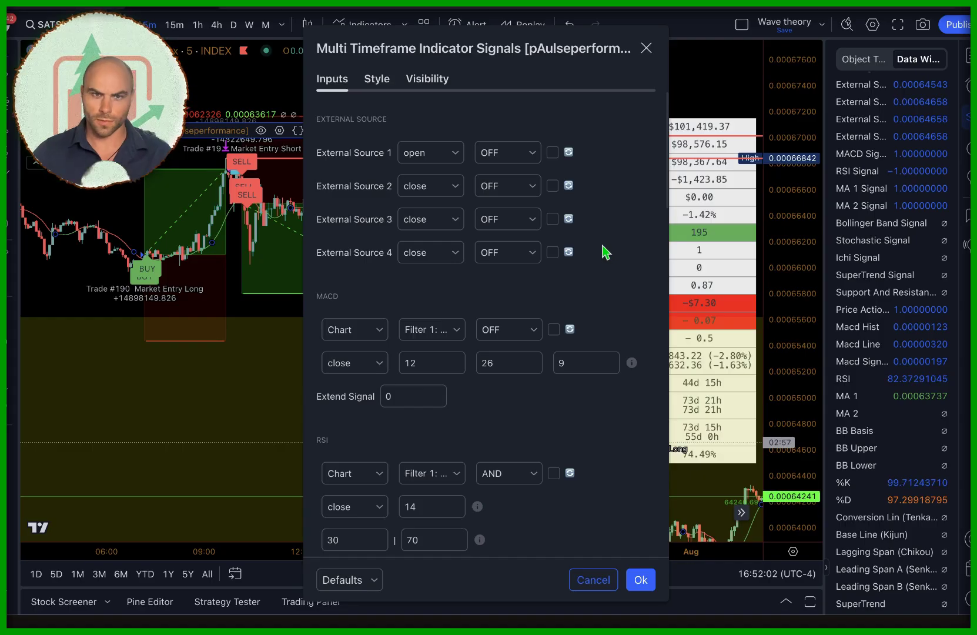